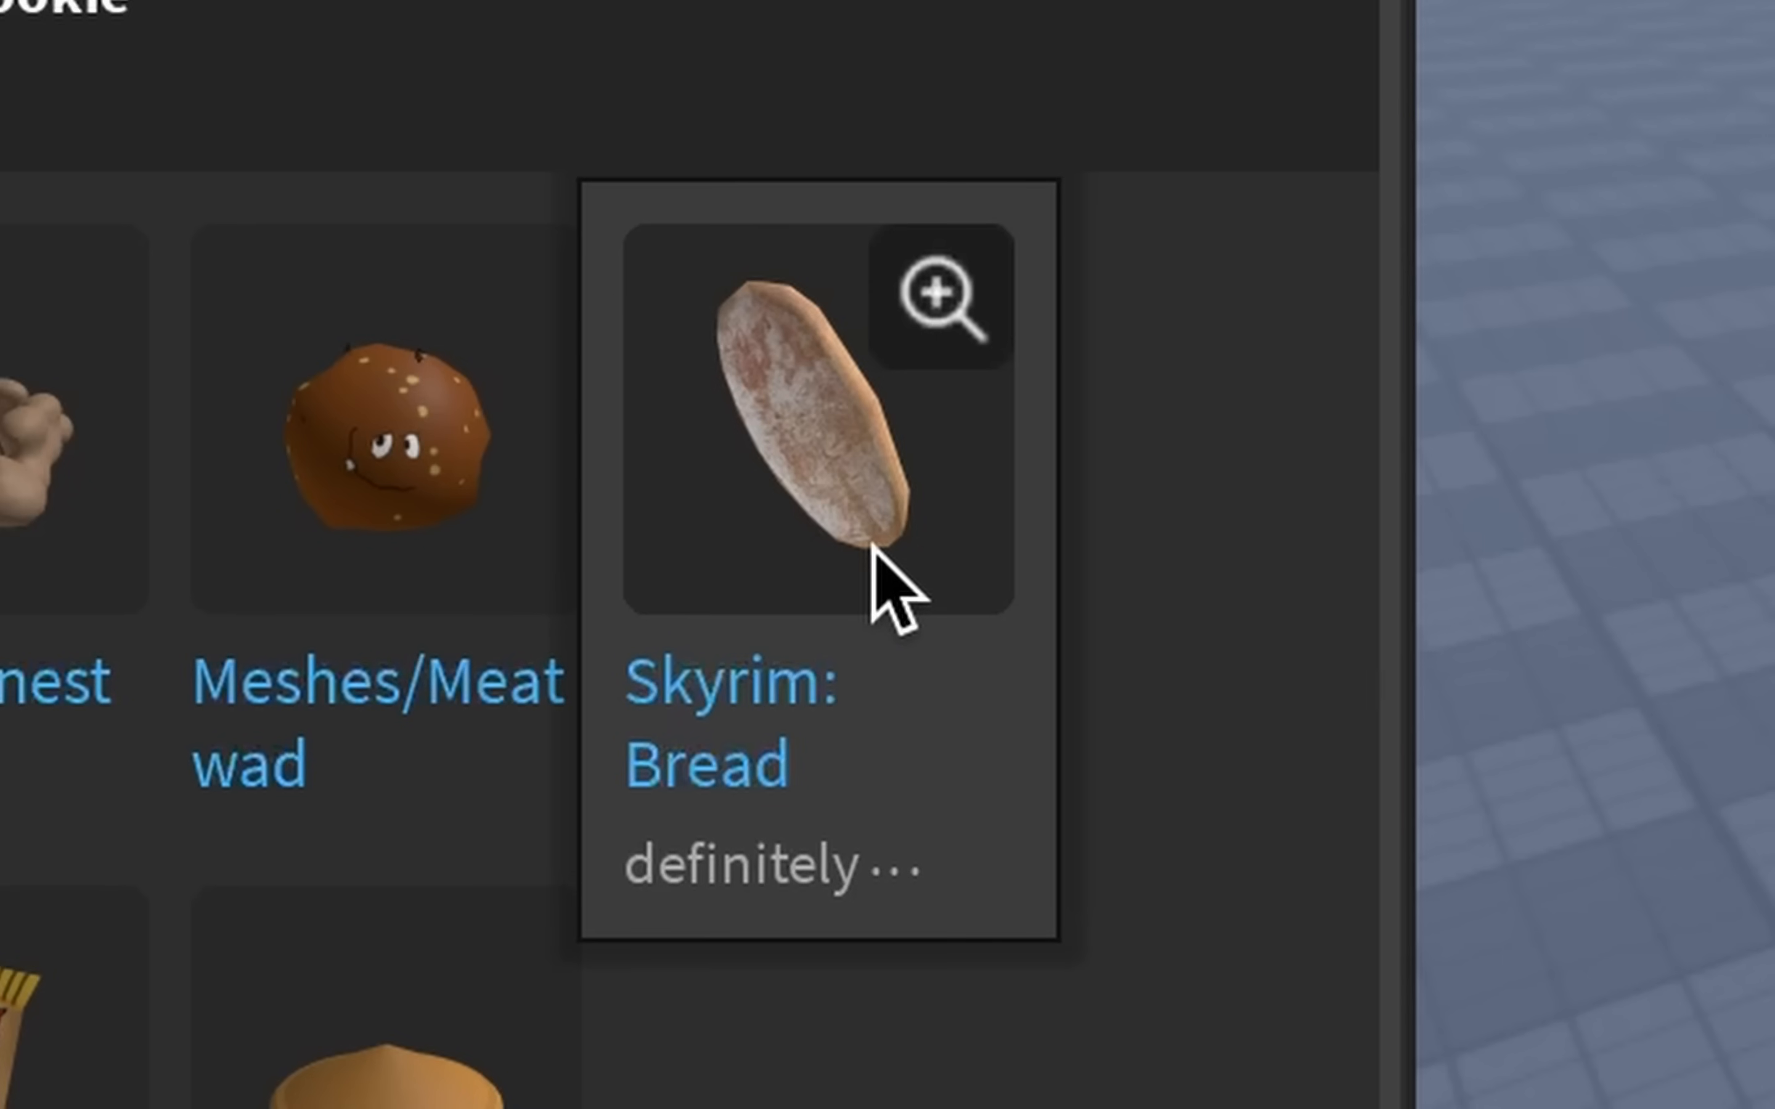
Insert the Skyrim: Bread mesh from the Creator Store results into the place and rotate it until its crust side faces the camera.
left_click_drag(955, 533, 1745, 293)
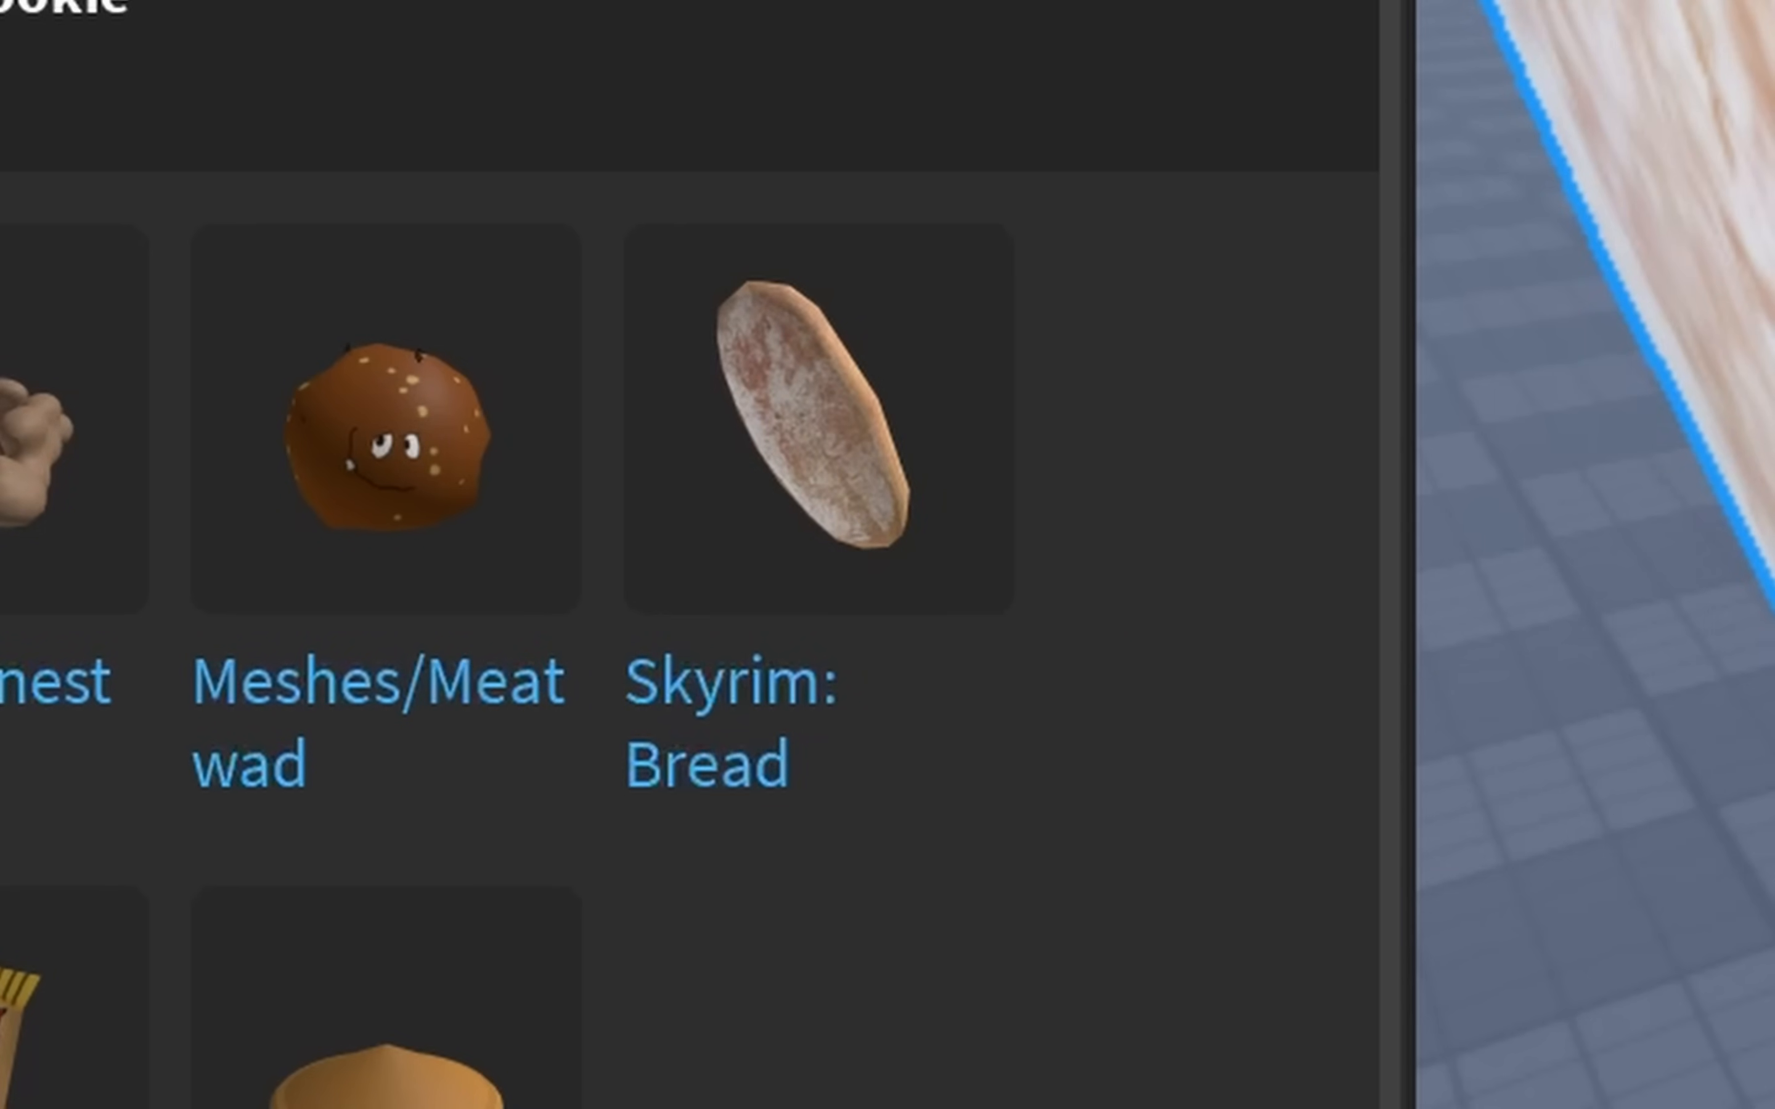
key("super+4")
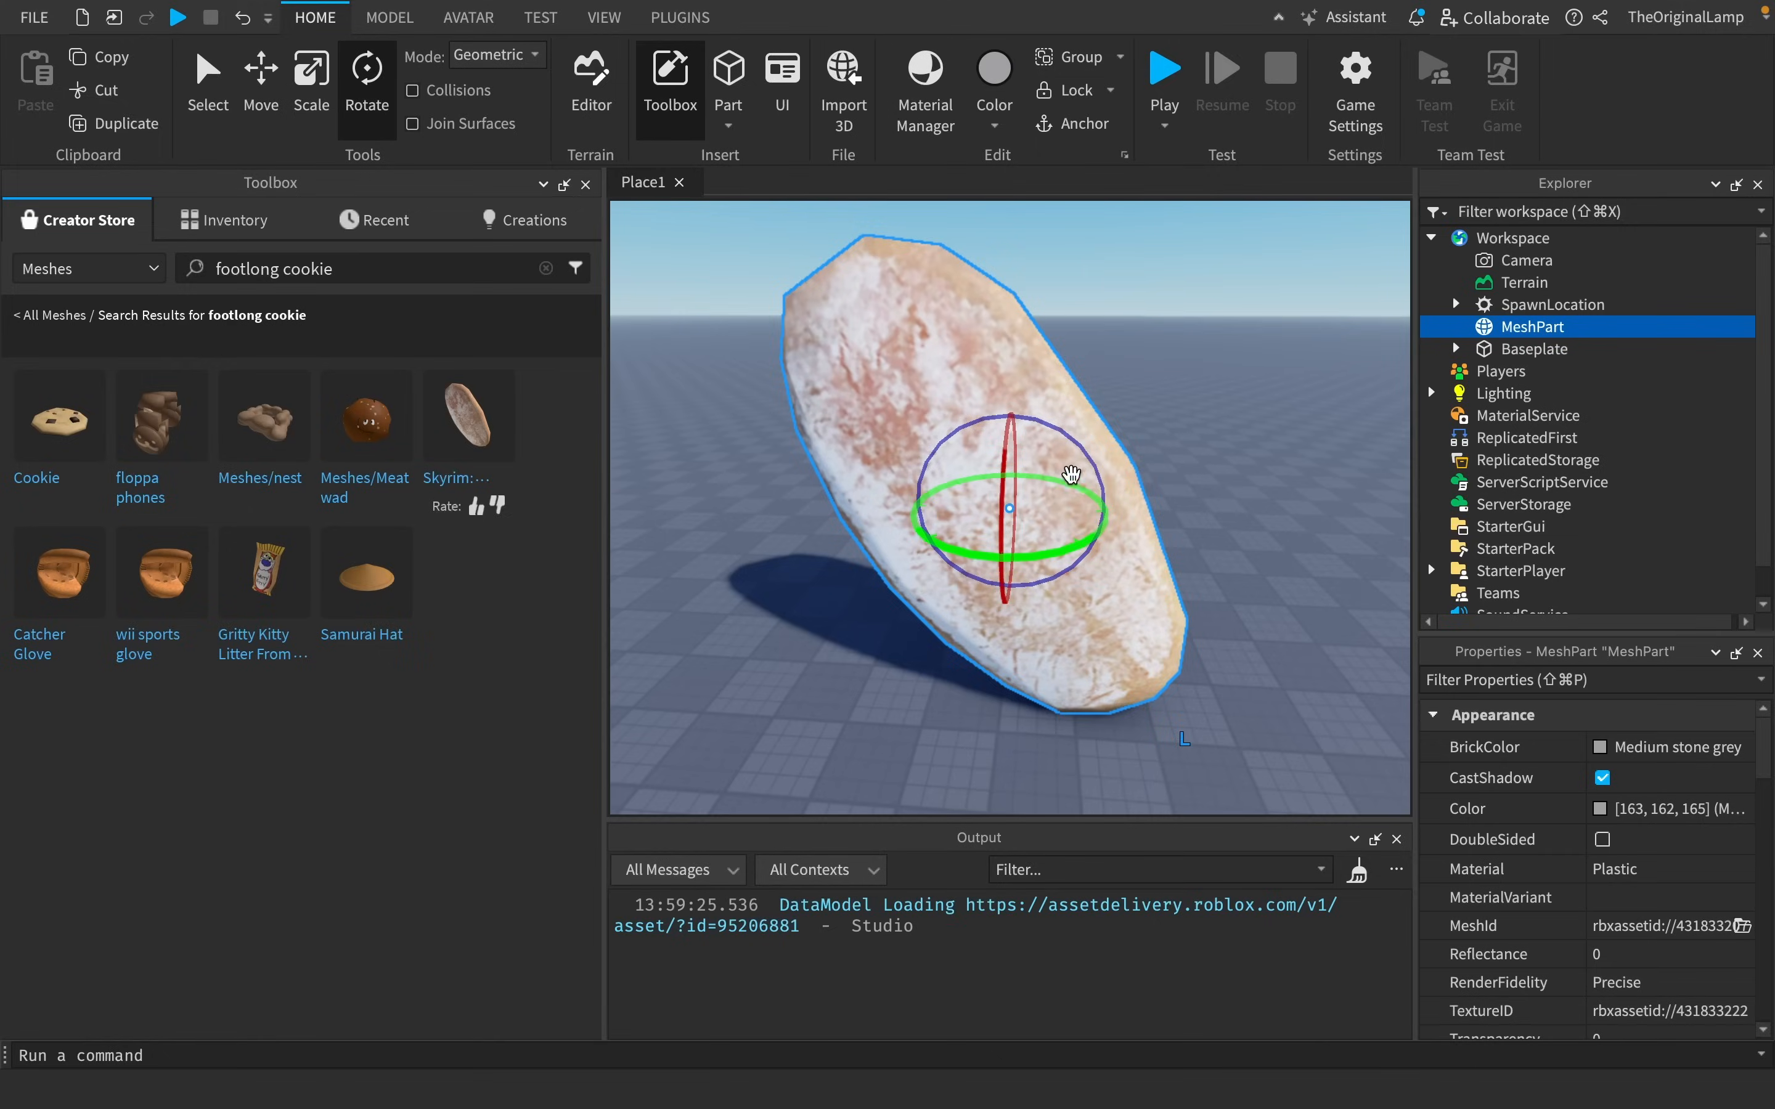
left_click_drag(1071, 475, 1174, 554)
left_click(1174, 554)
scroll(1172, 548, "up", 3)
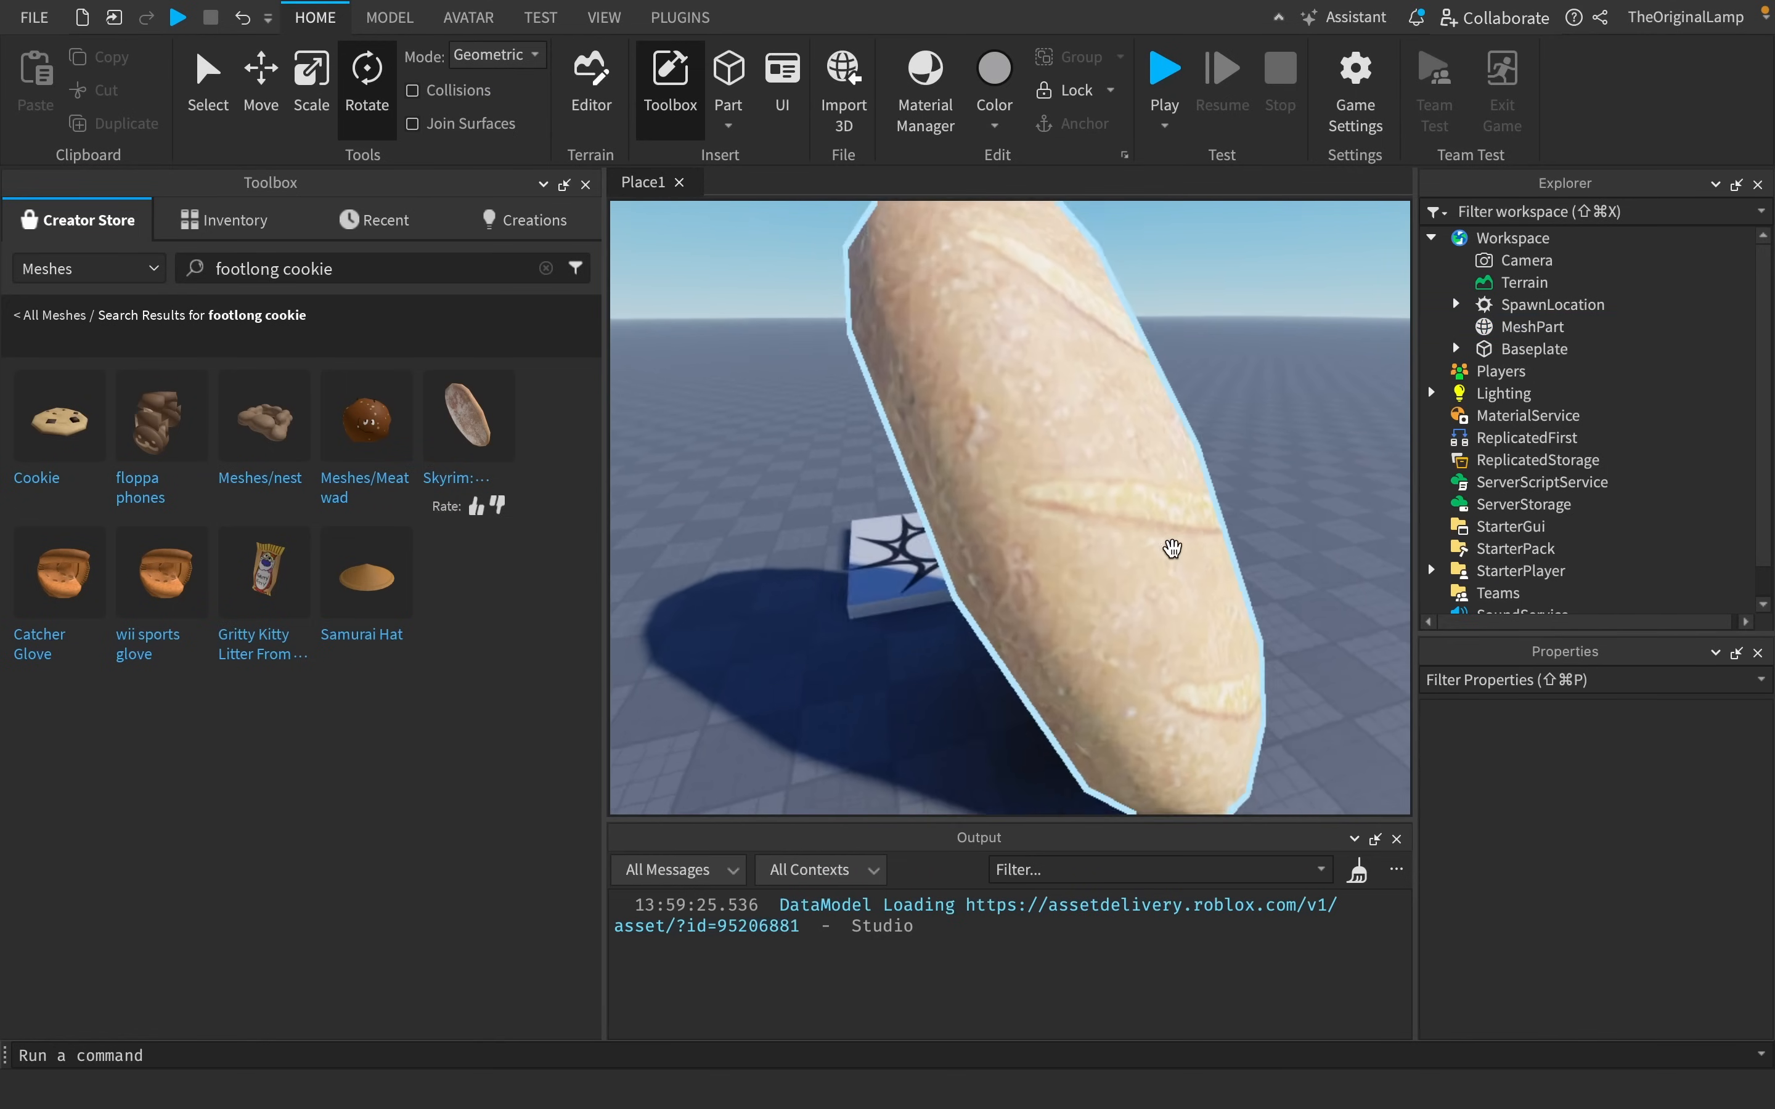
Clear the bread mesh's TextureID and lay the mesh flat on the baseplate.
scroll(1174, 552, "down", 5)
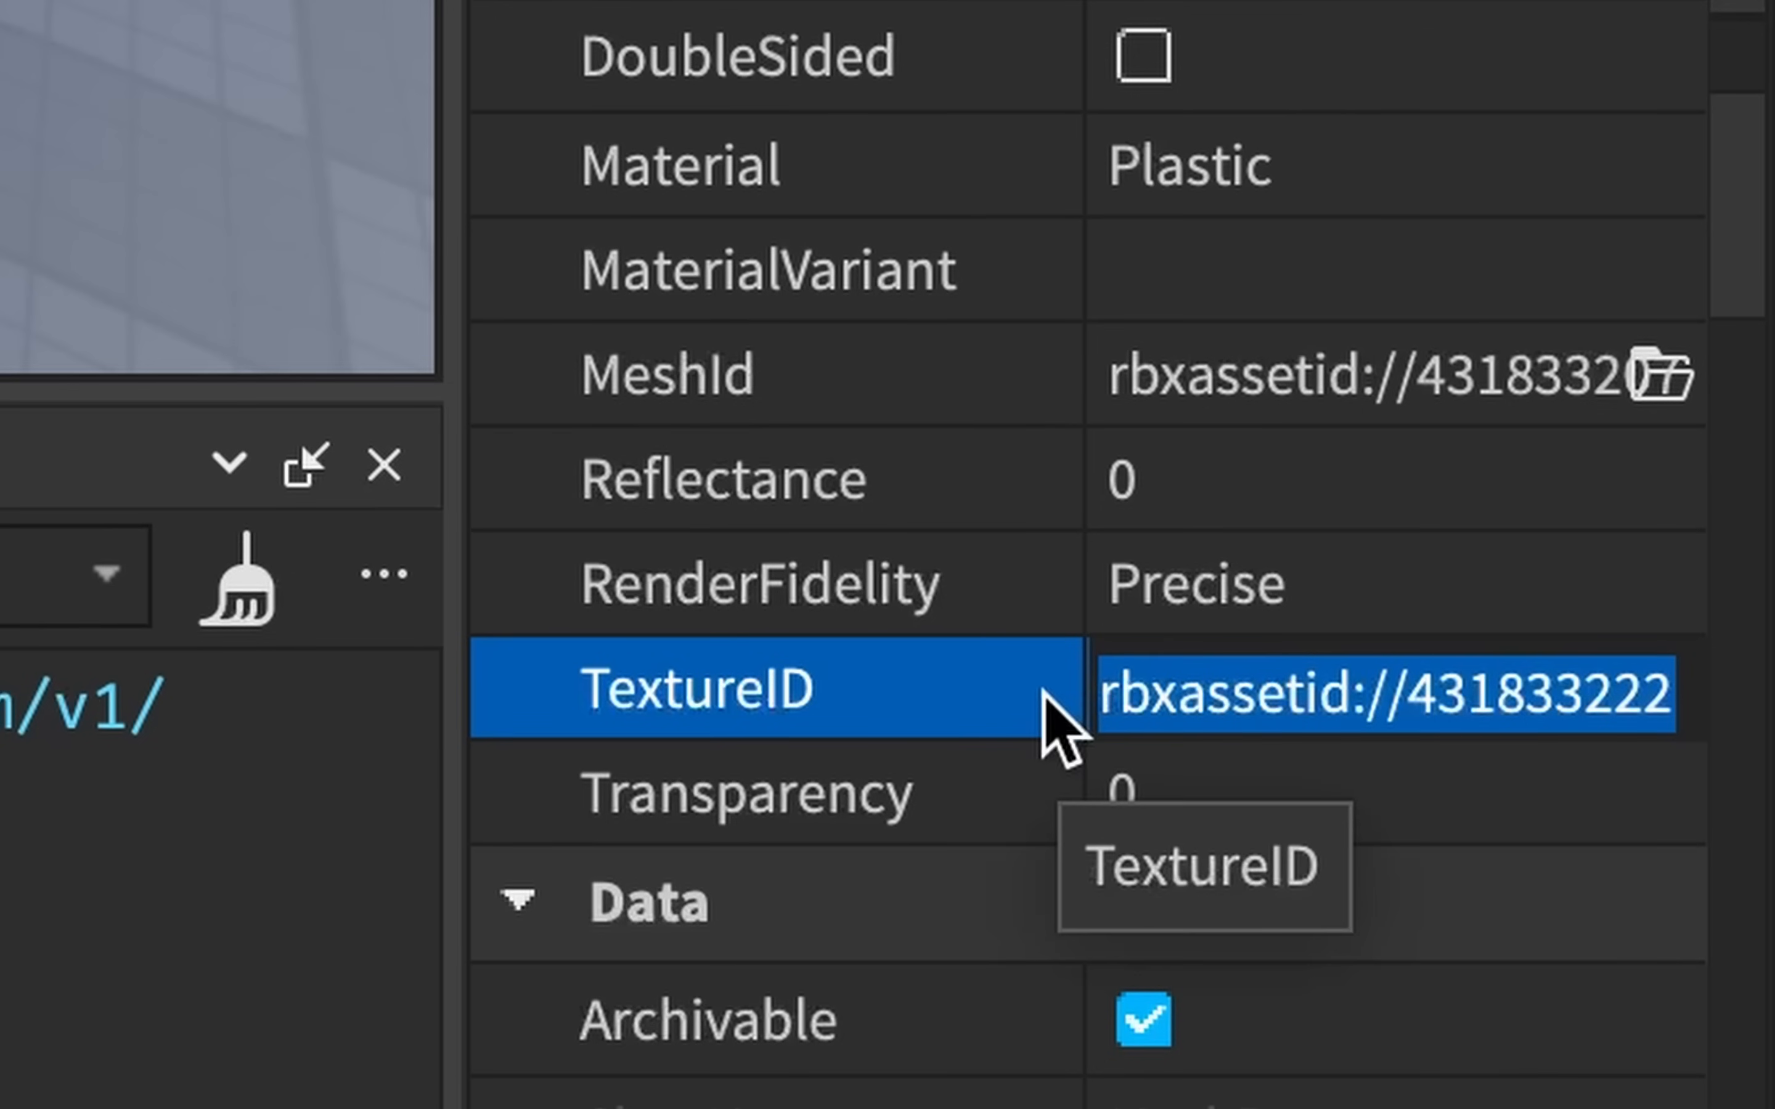
key("BackSpace")
key("Return")
left_click(1188, 678)
right_click_drag(1188, 678, 1174, 552)
left_click(841, 735)
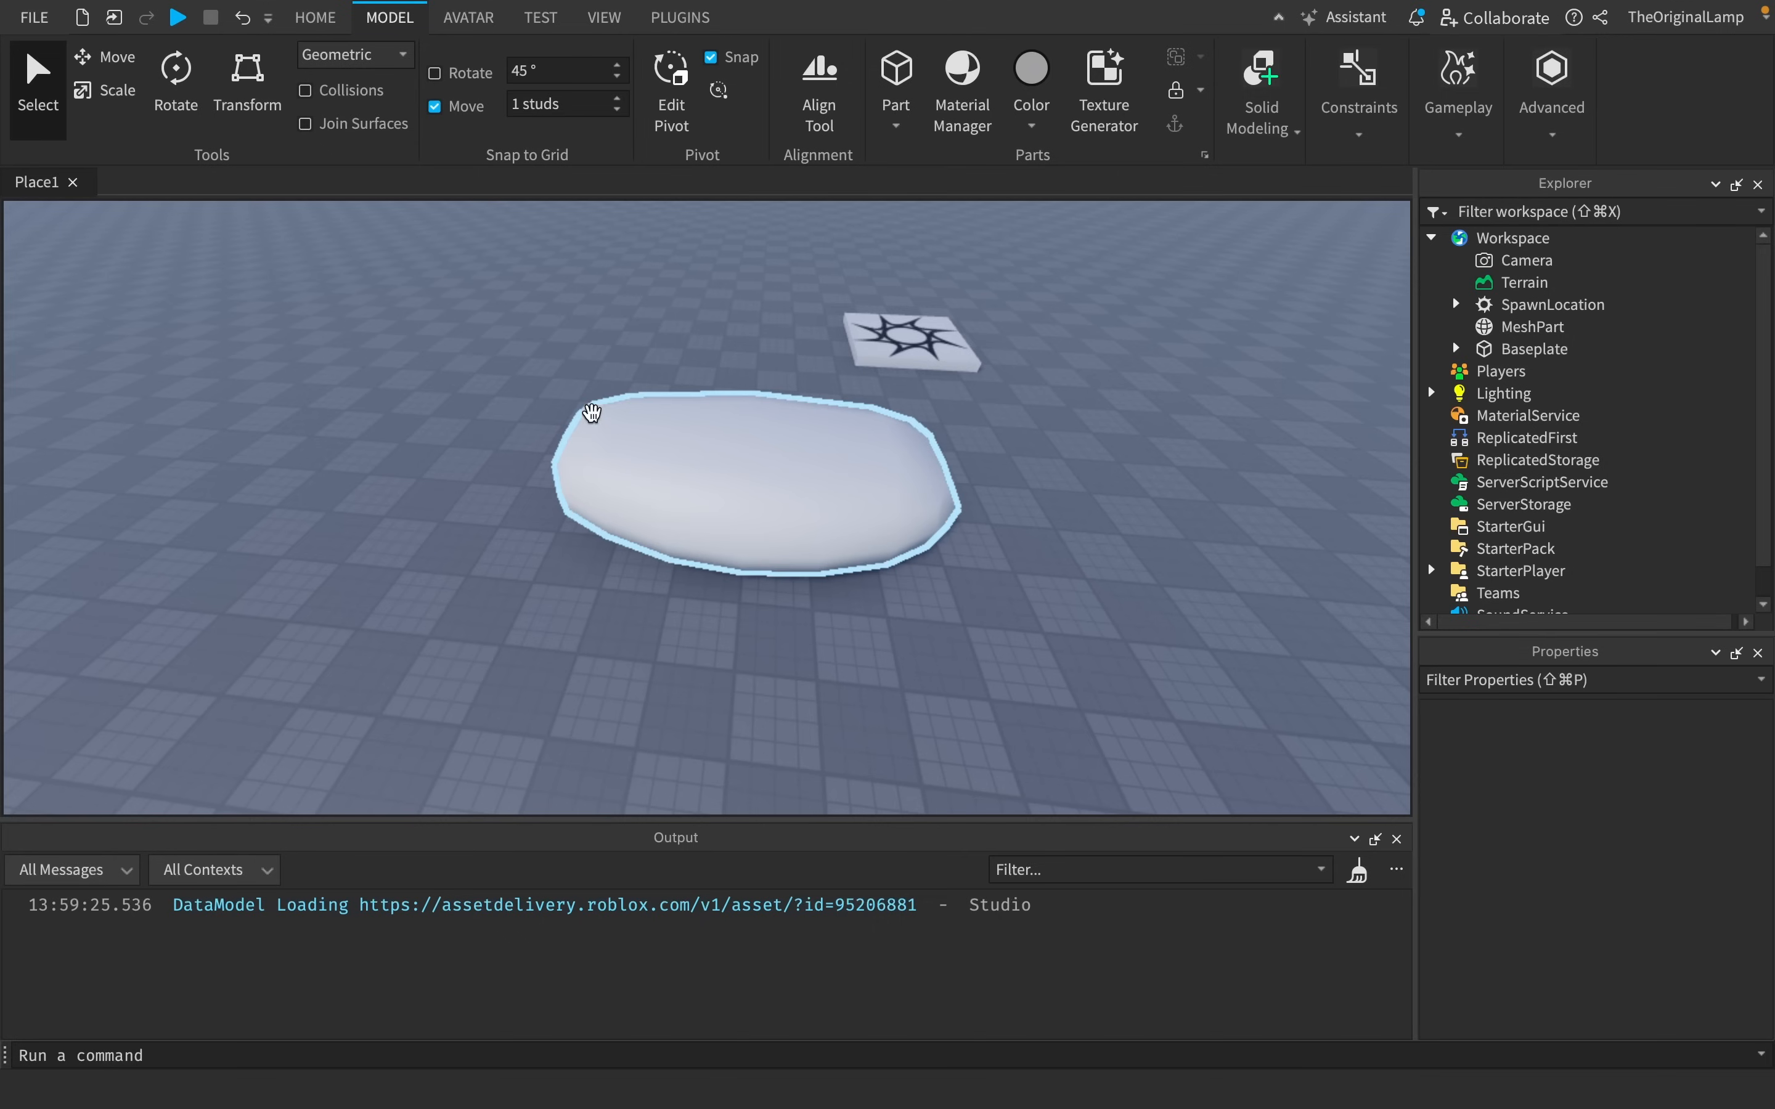
Search the Creator Store meshes for "cookie" and insert the textured chocolate chip Cookie into the place.
left_click(316, 17)
right_click_drag(1085, 345, 1151, 379)
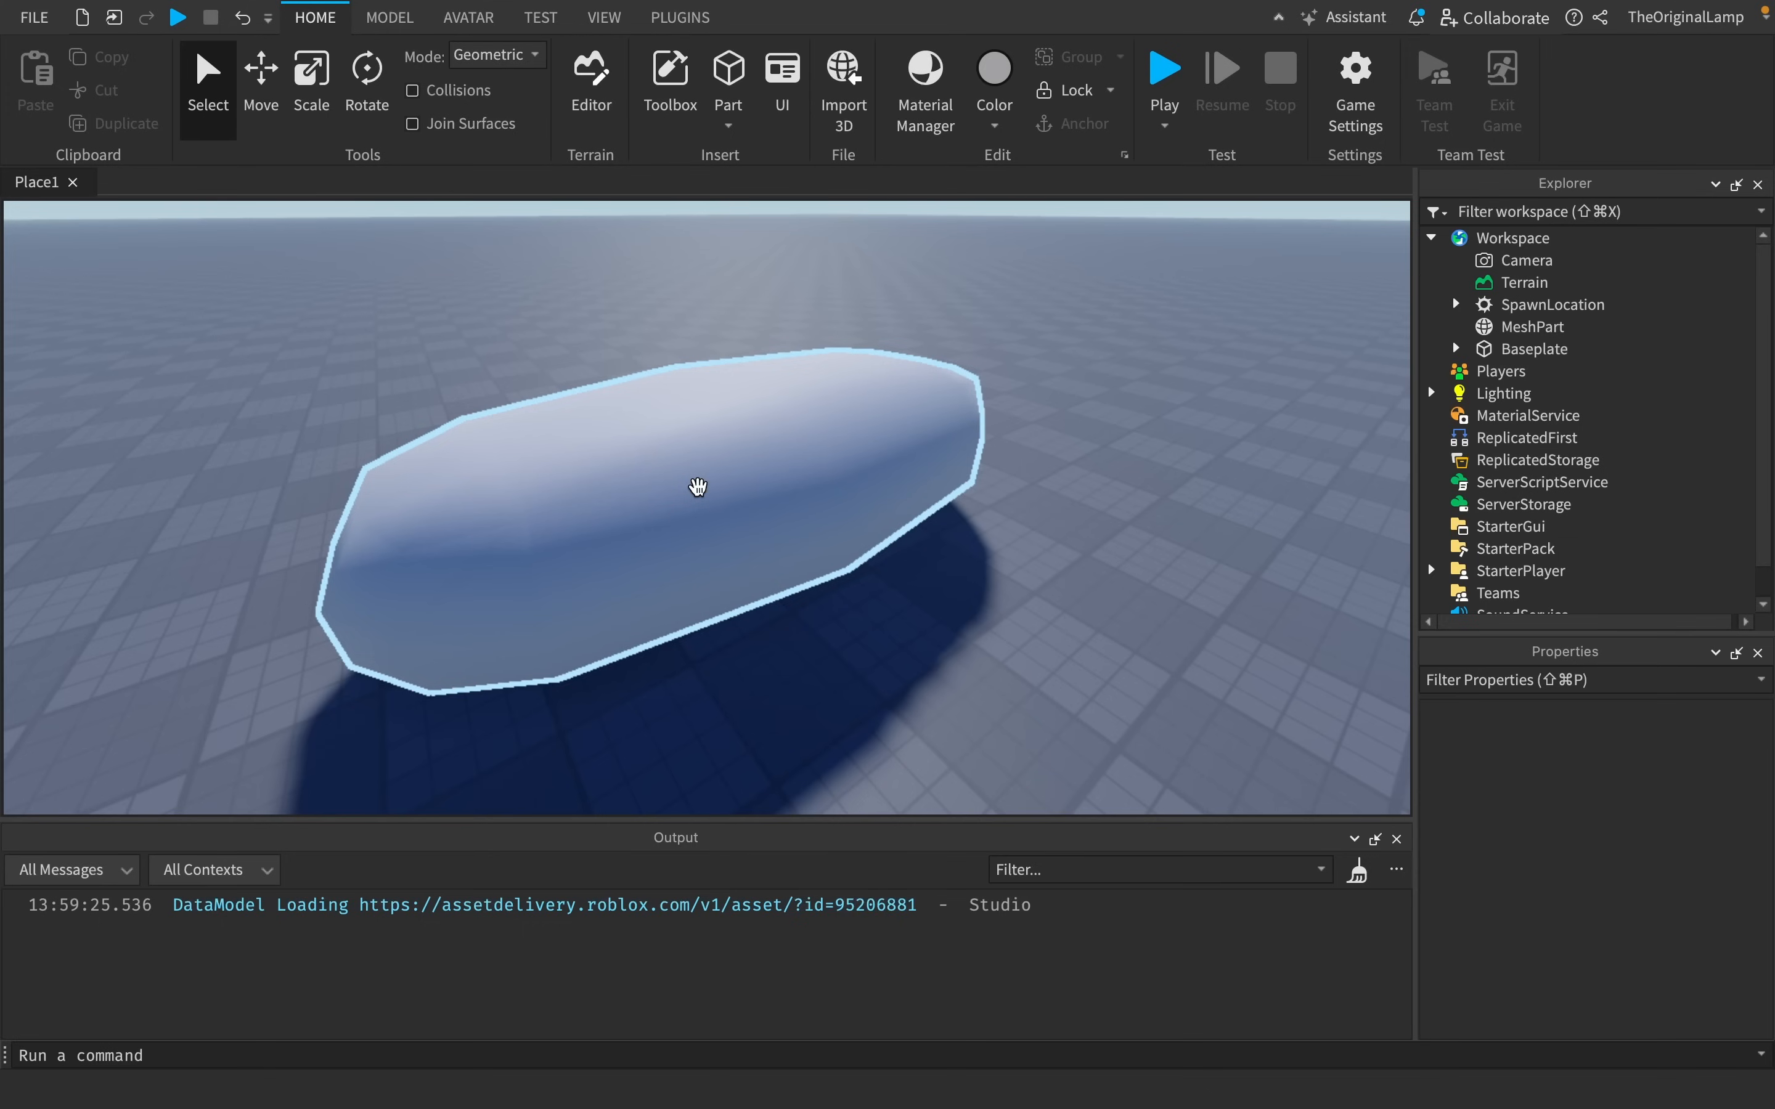
scroll(883, 276, "up", 2)
scroll(883, 276, "down", 4)
right_click_drag(883, 276, 884, 282)
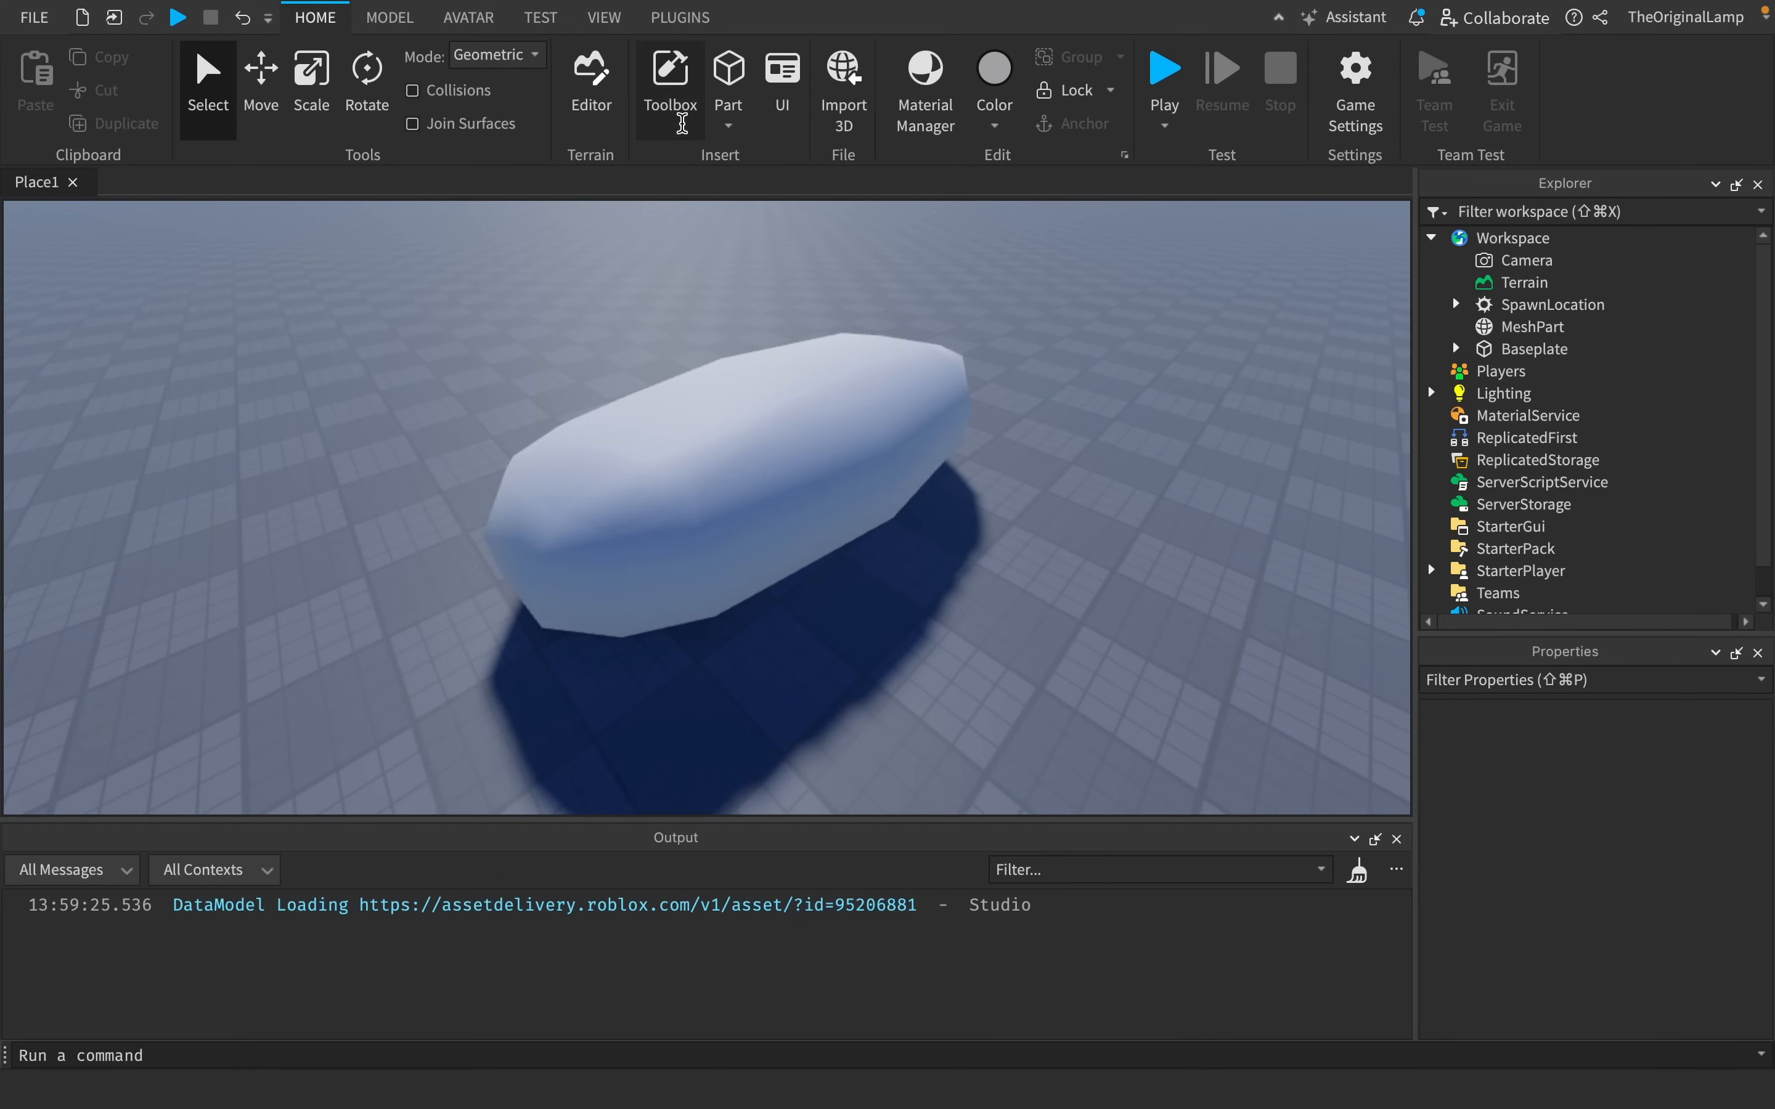
left_click(674, 107)
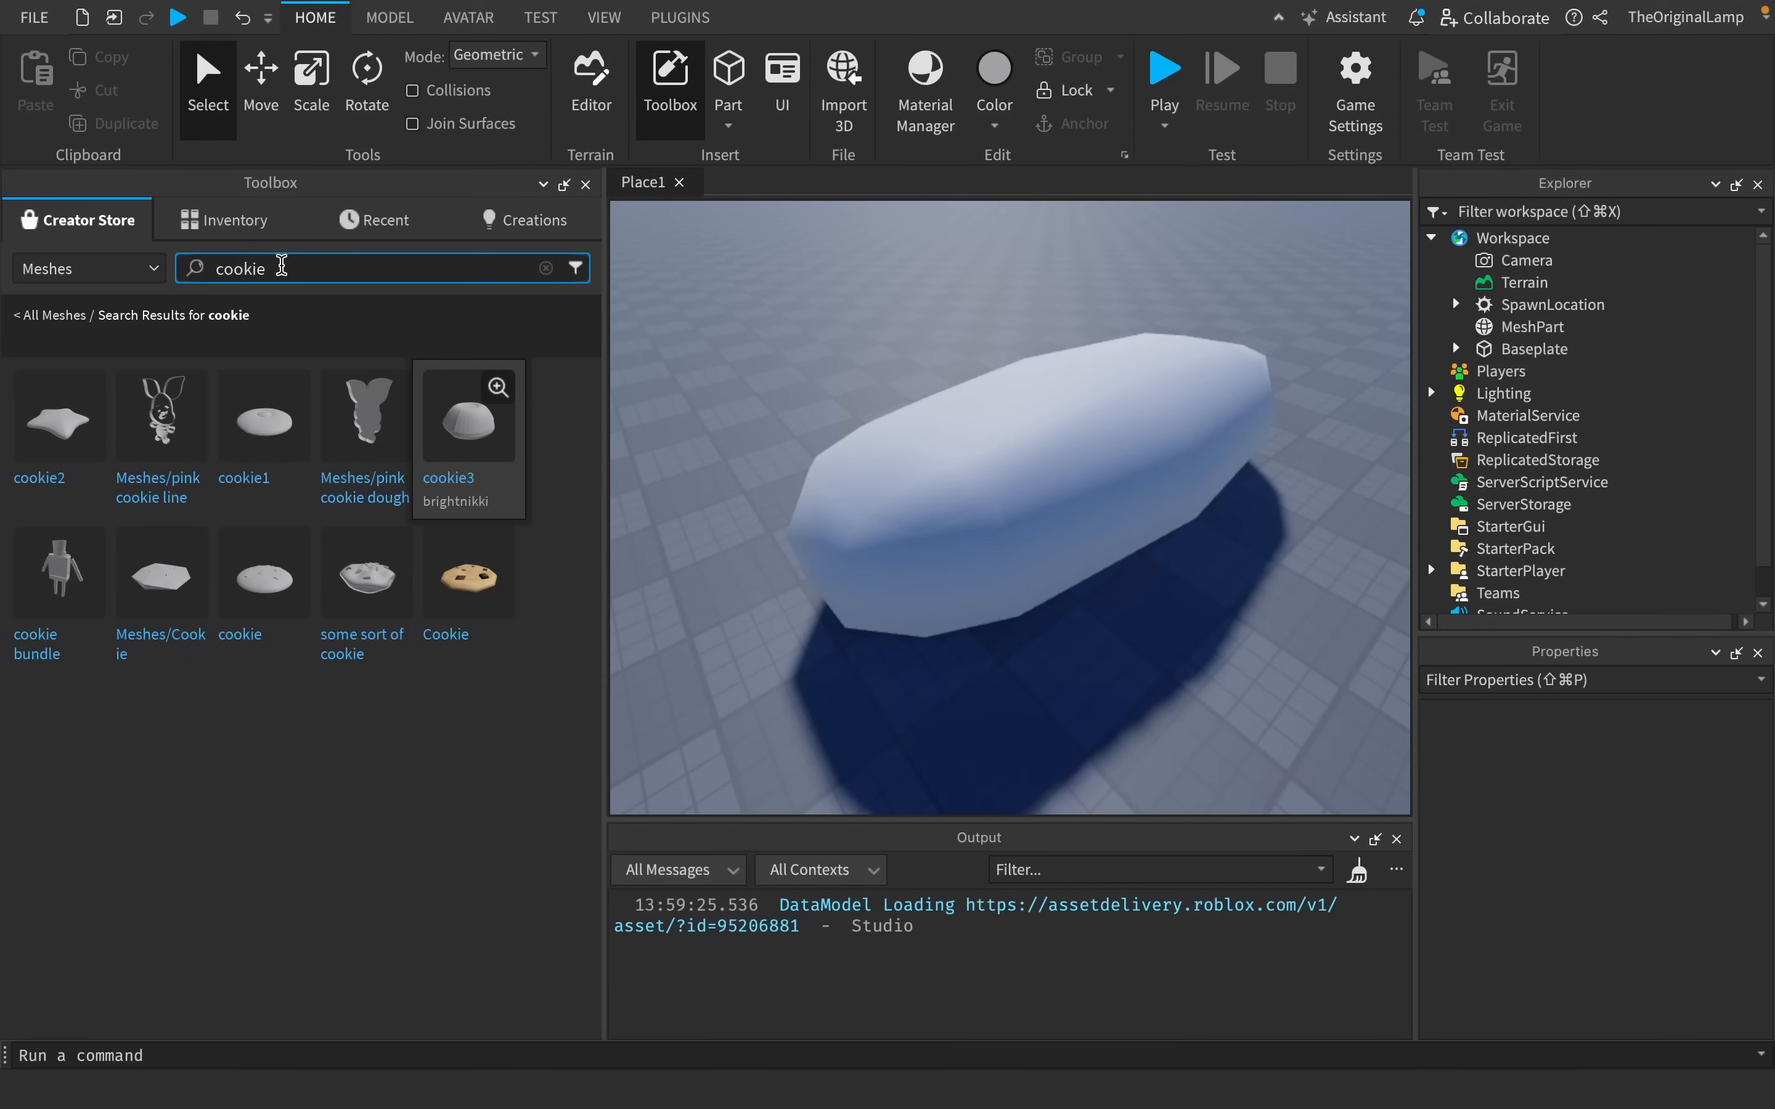
left_click(470, 579)
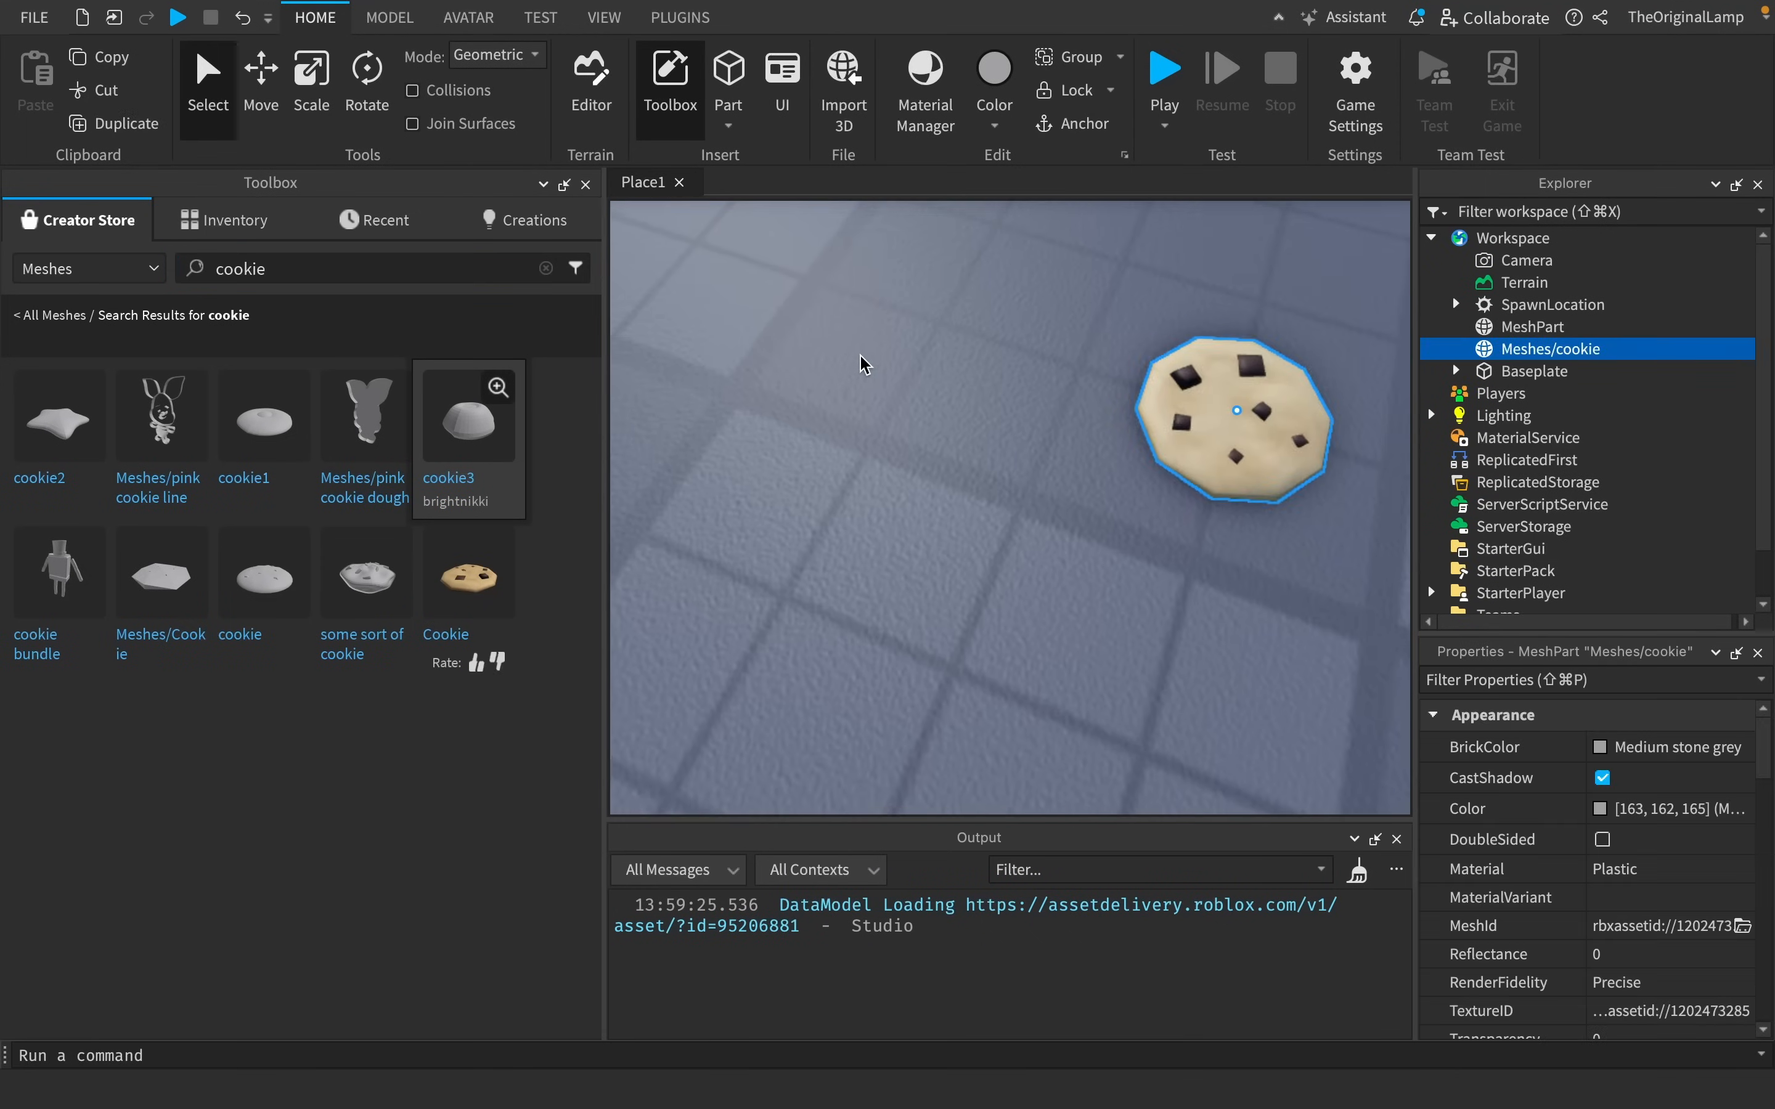
Copy the TextureID of Meshes/cookie and paste it as the TextureID of the bread MeshPart.
left_click(1507, 349)
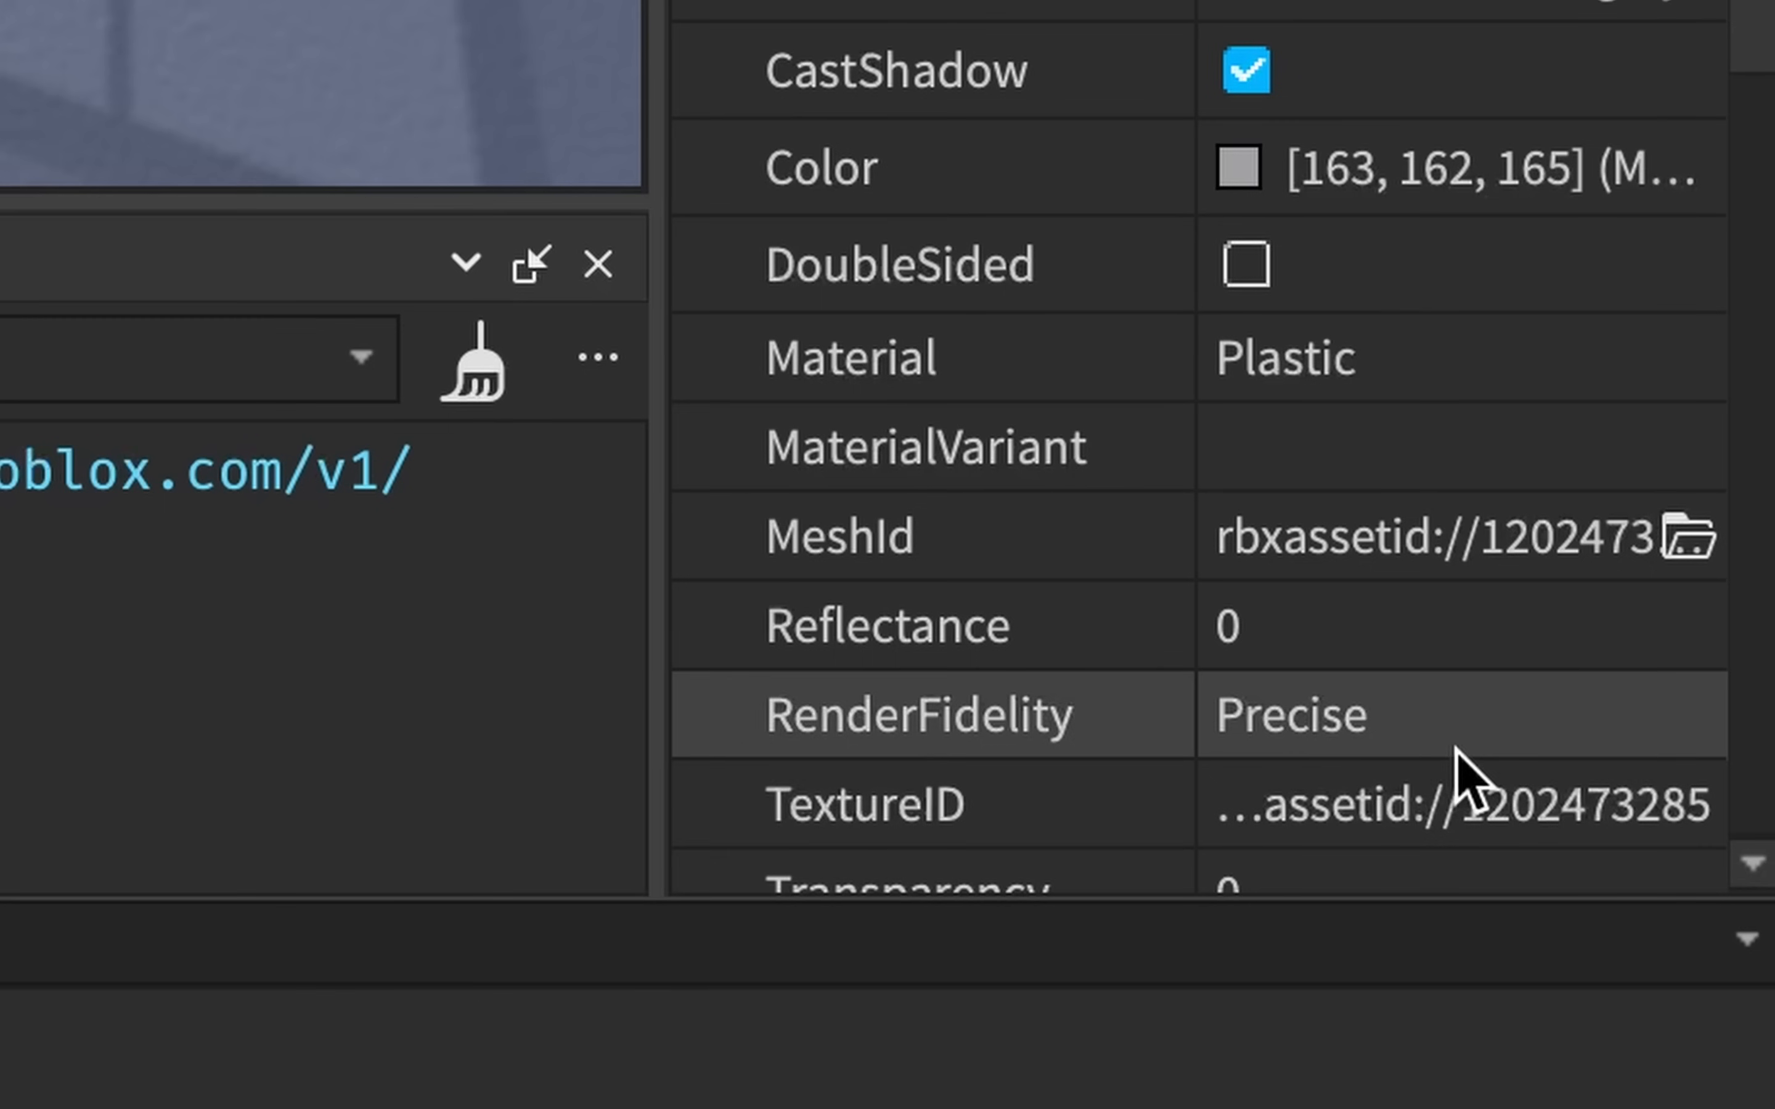
left_click(1664, 1012)
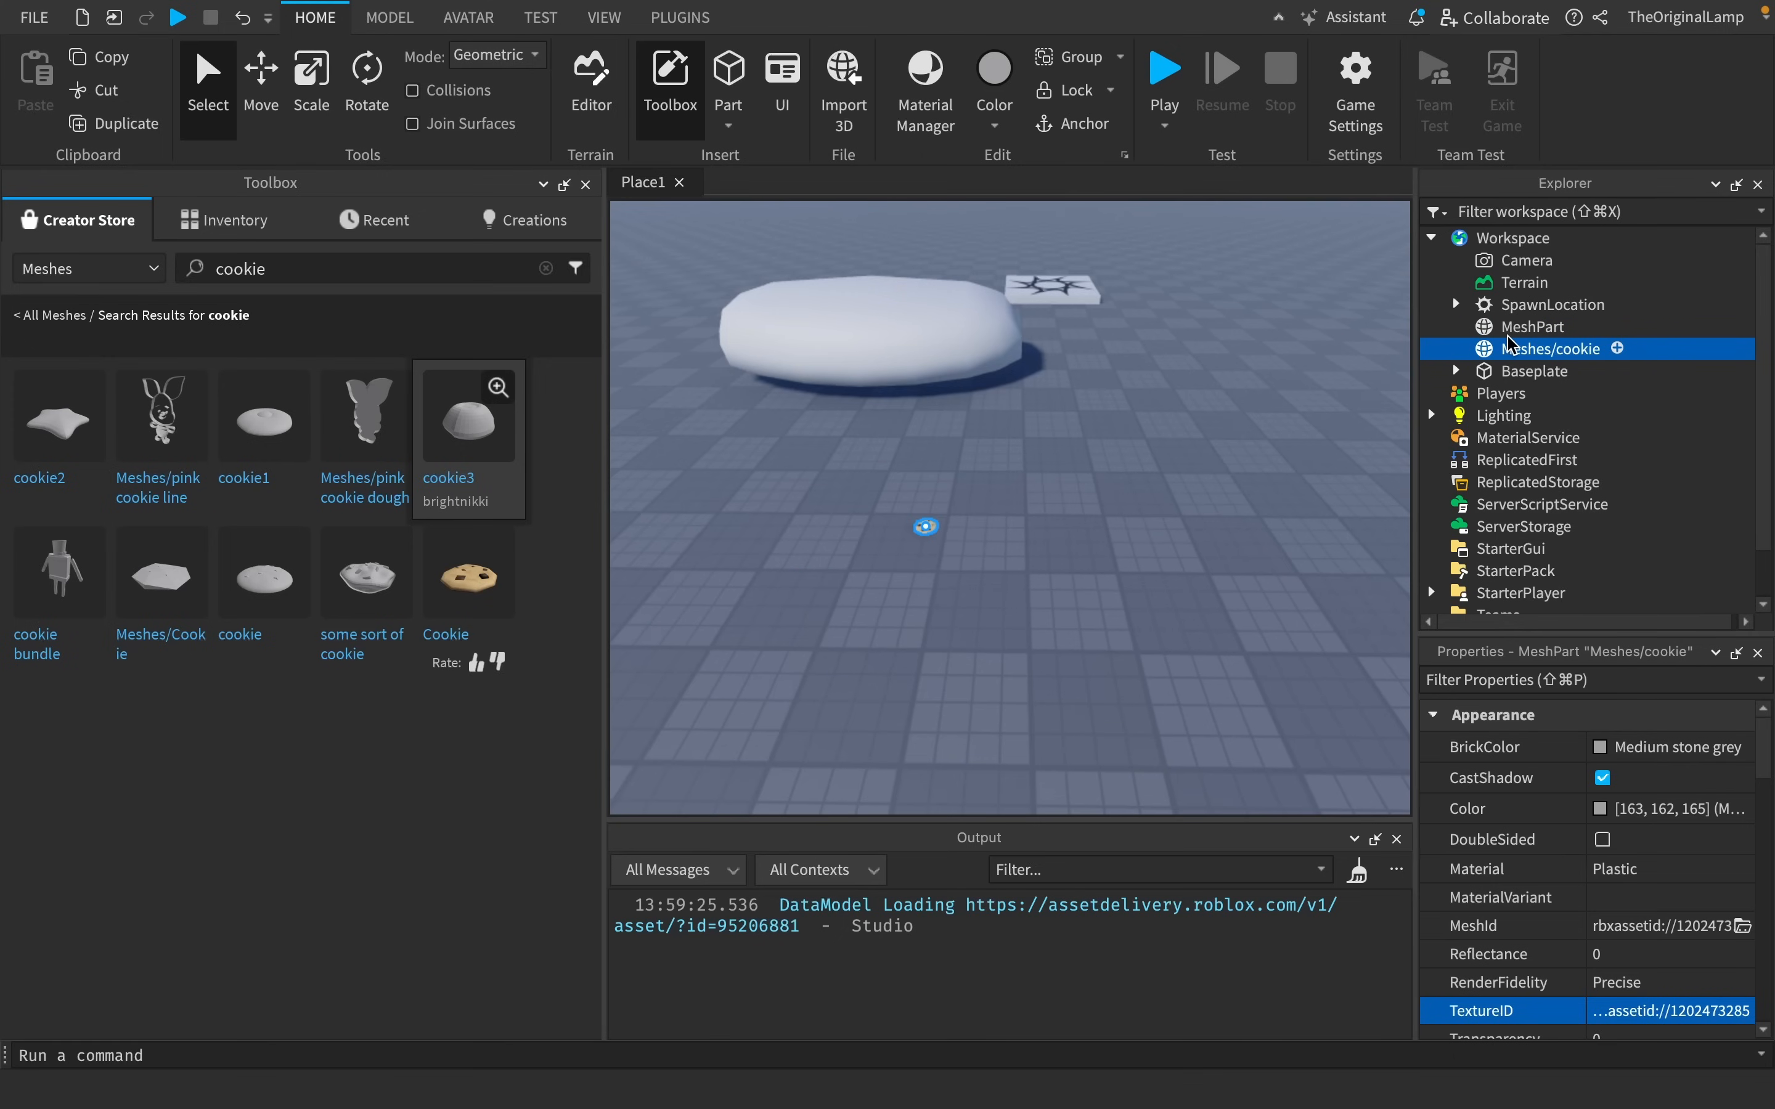
left_click(1511, 331)
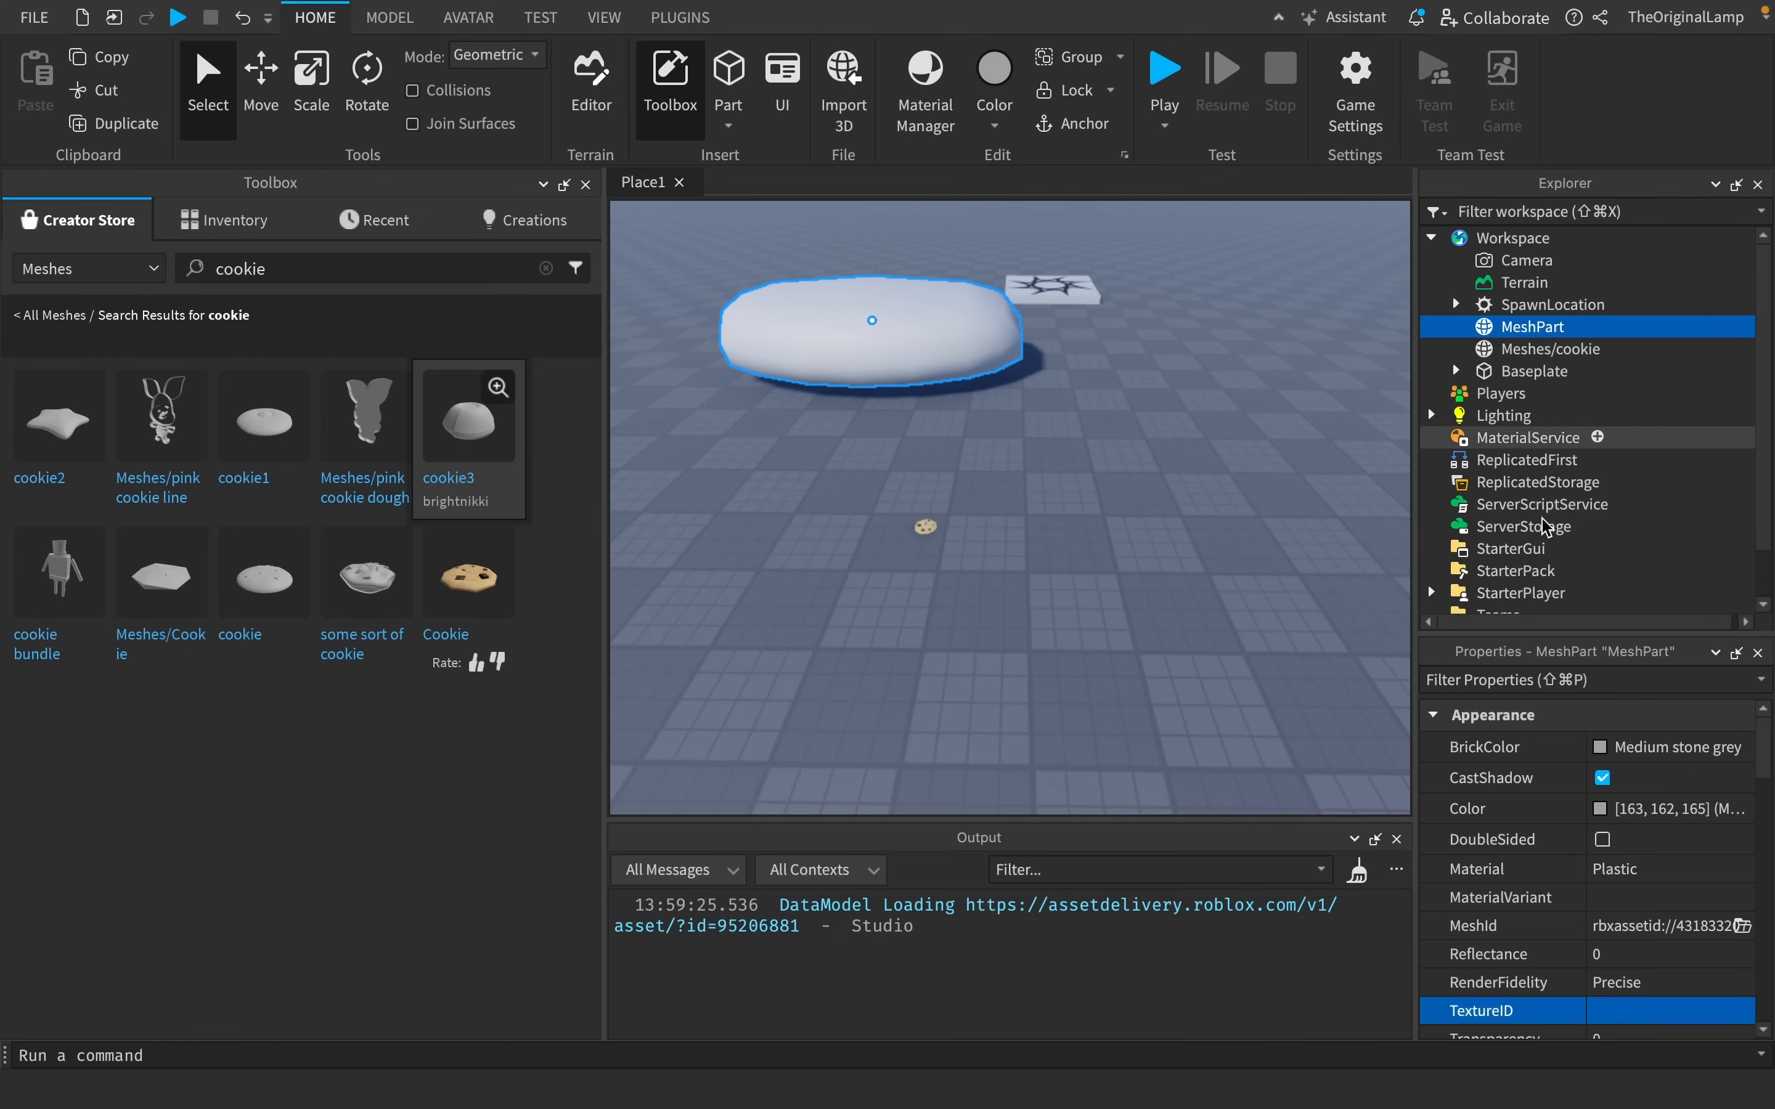
key("super+v")
key("Return")
right_click_drag(1157, 532, 1161, 540)
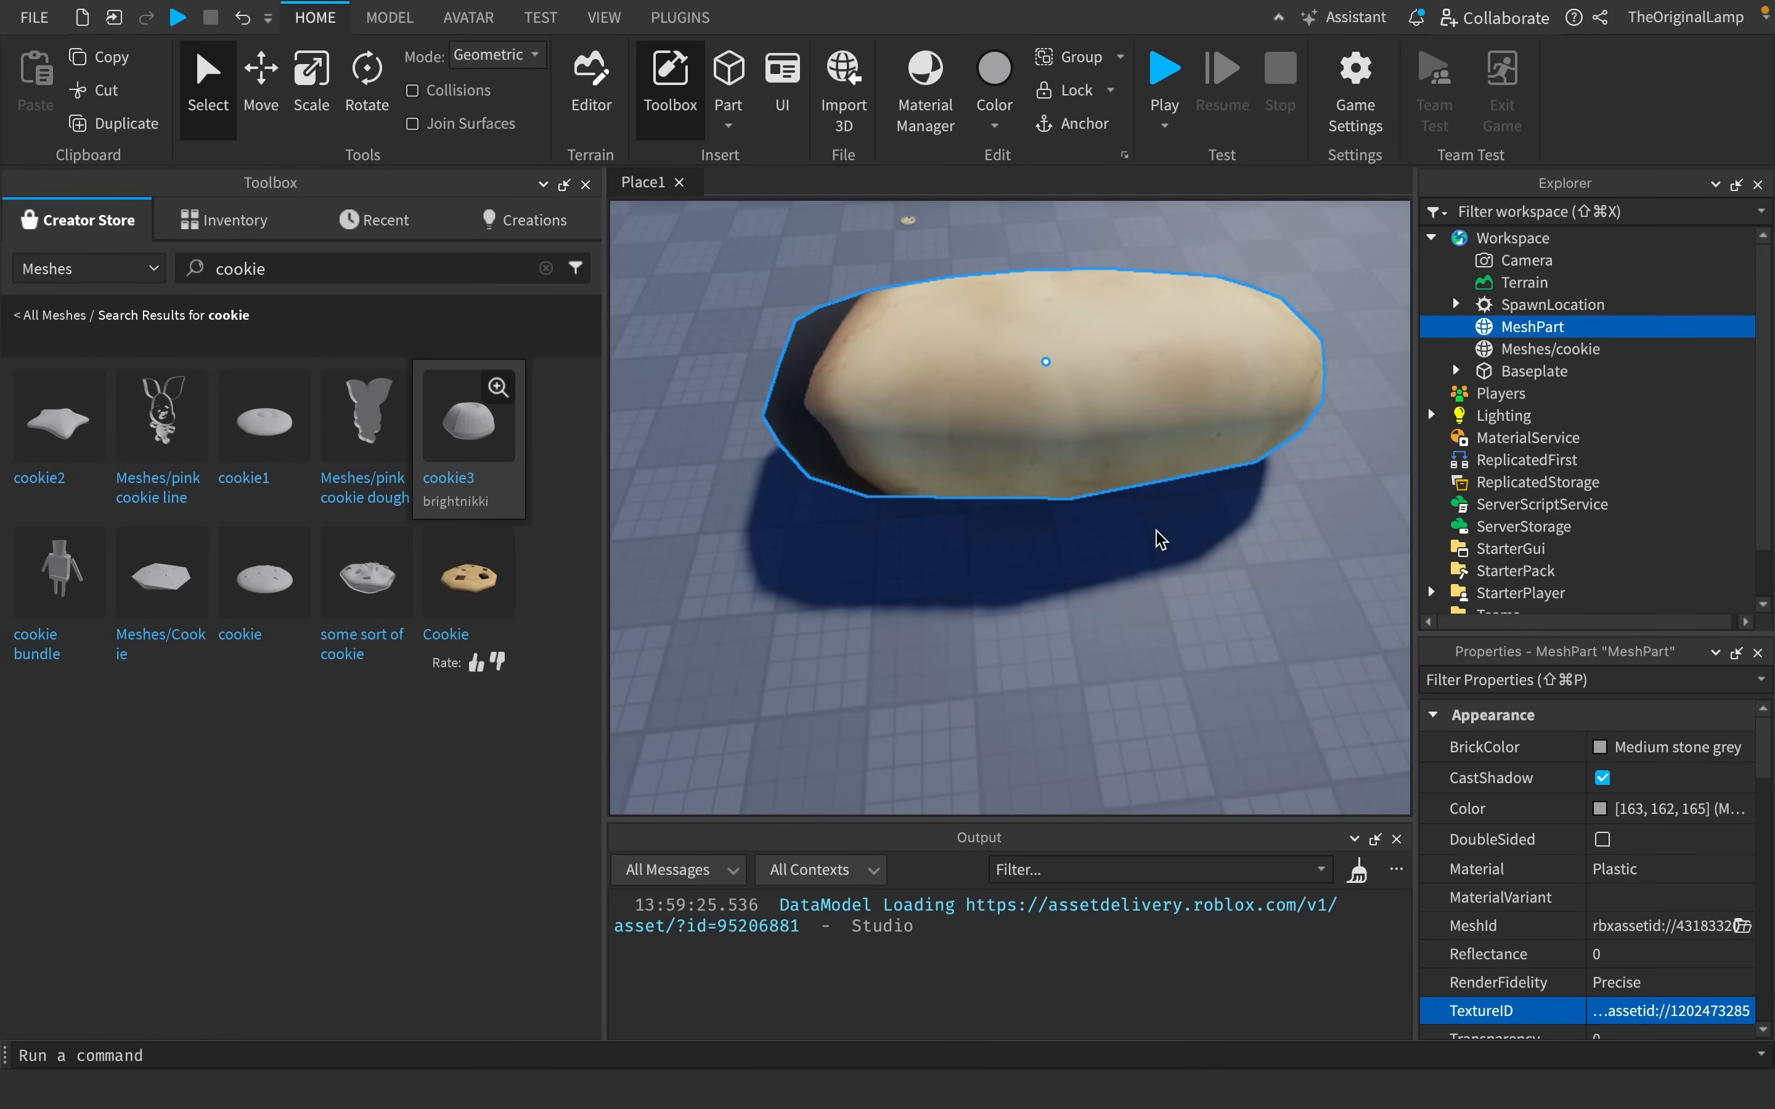
scroll(1555, 964, "down", 3)
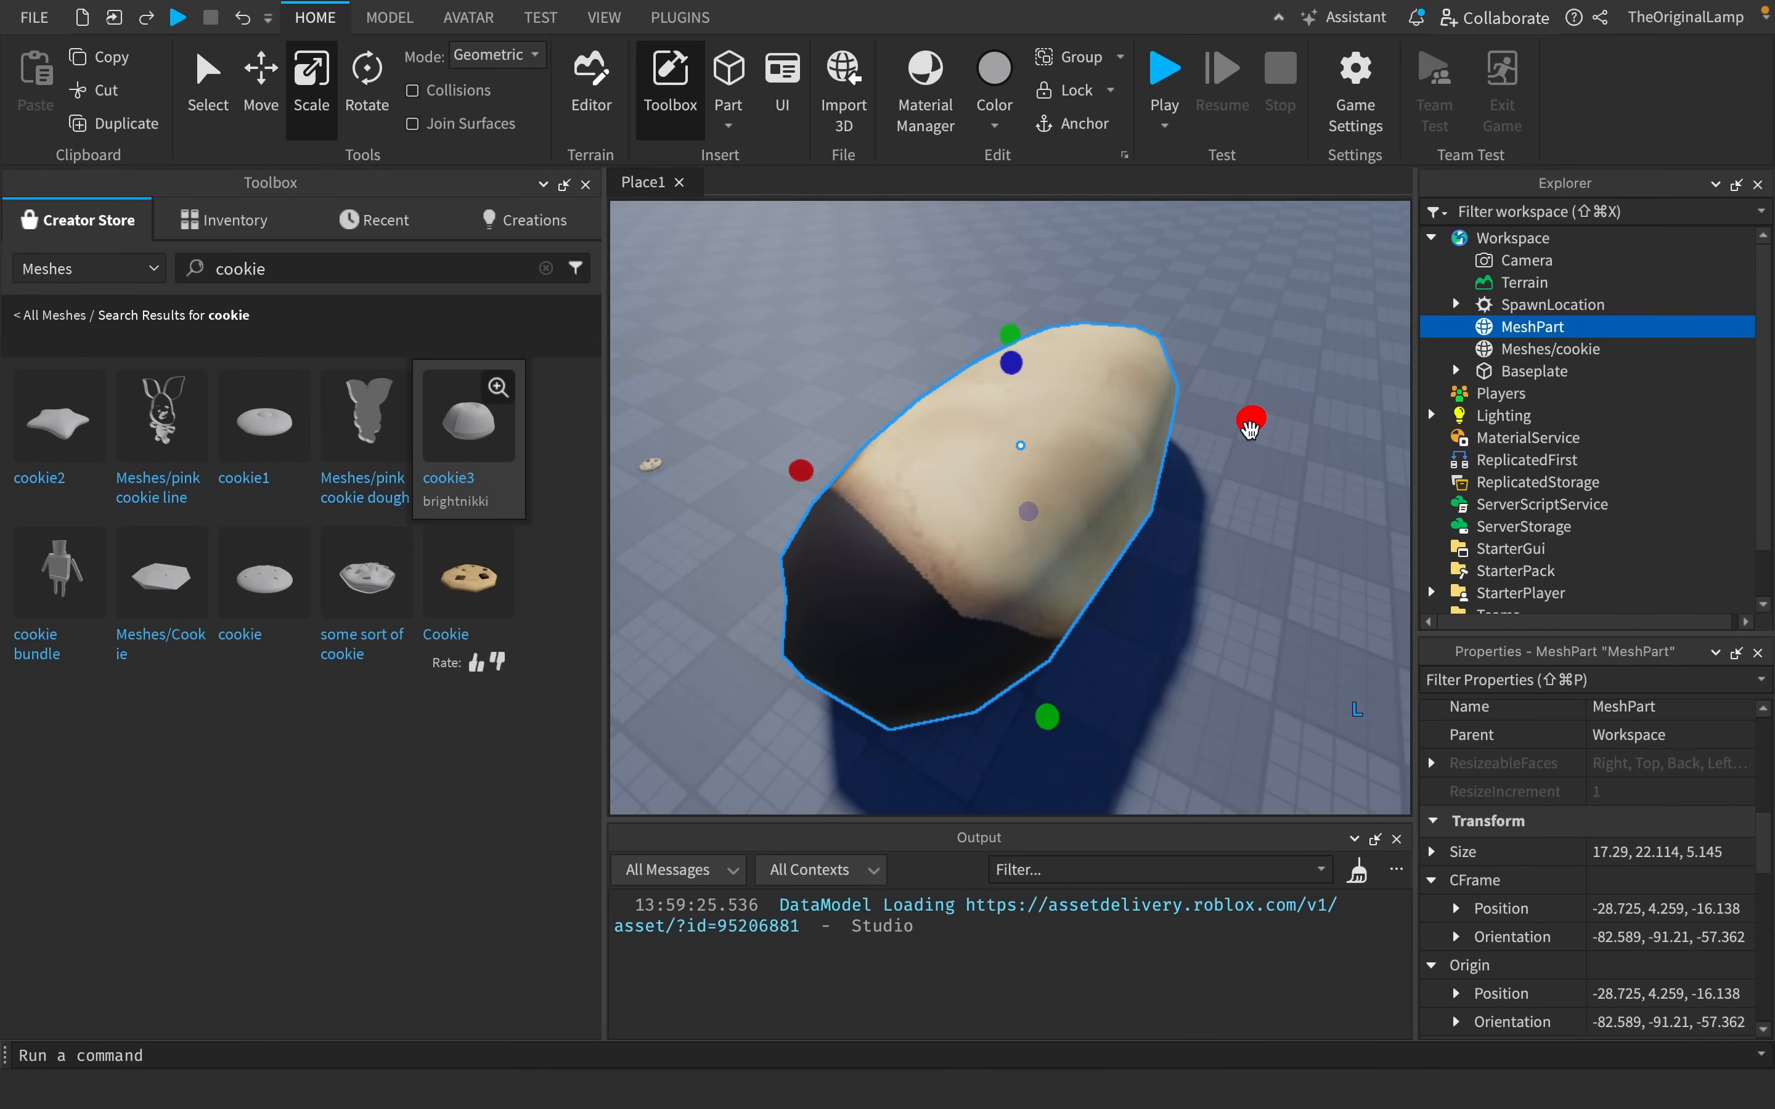
Try to resize the bread mesh along its red axis with the Scale tool.
left_click_drag(1250, 425, 988, 447)
left_click_drag(1182, 438, 1243, 460)
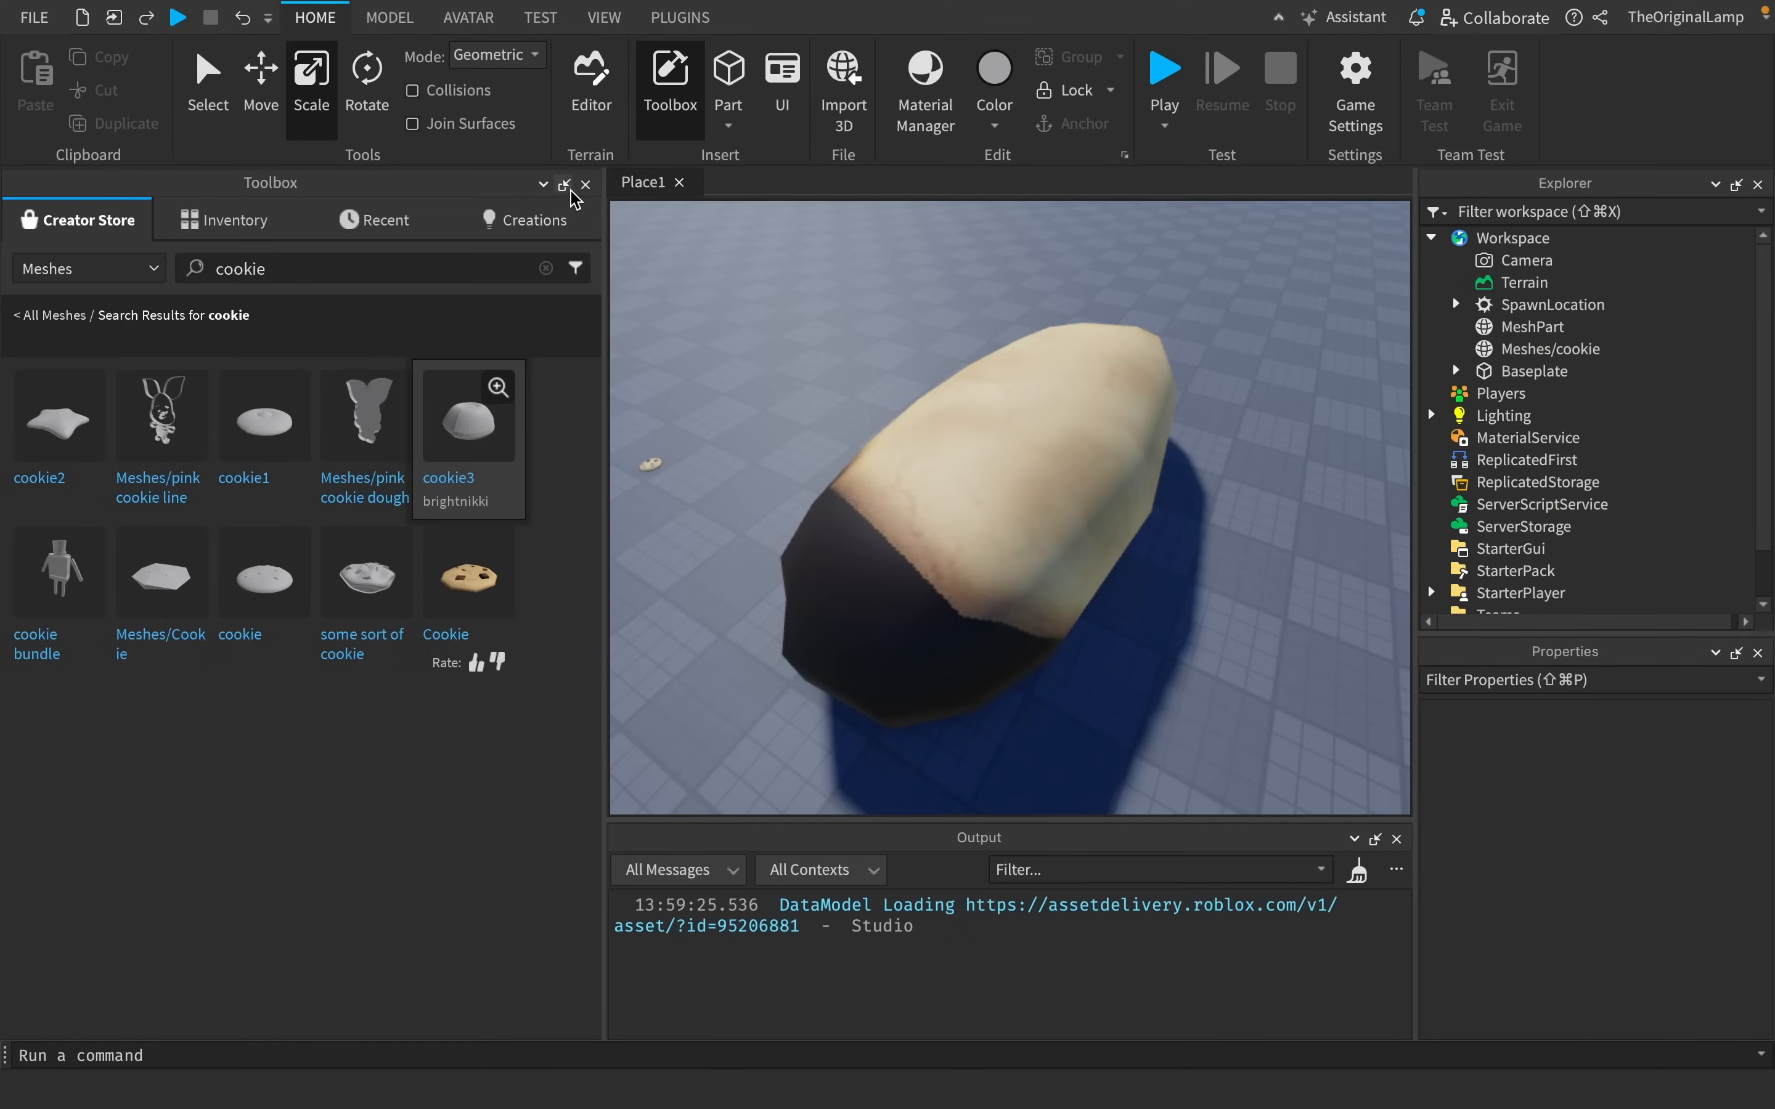
Close the Toolbox, delete the small inserted cookie and remove the cookie texture from the bread mesh.
left_click(585, 184)
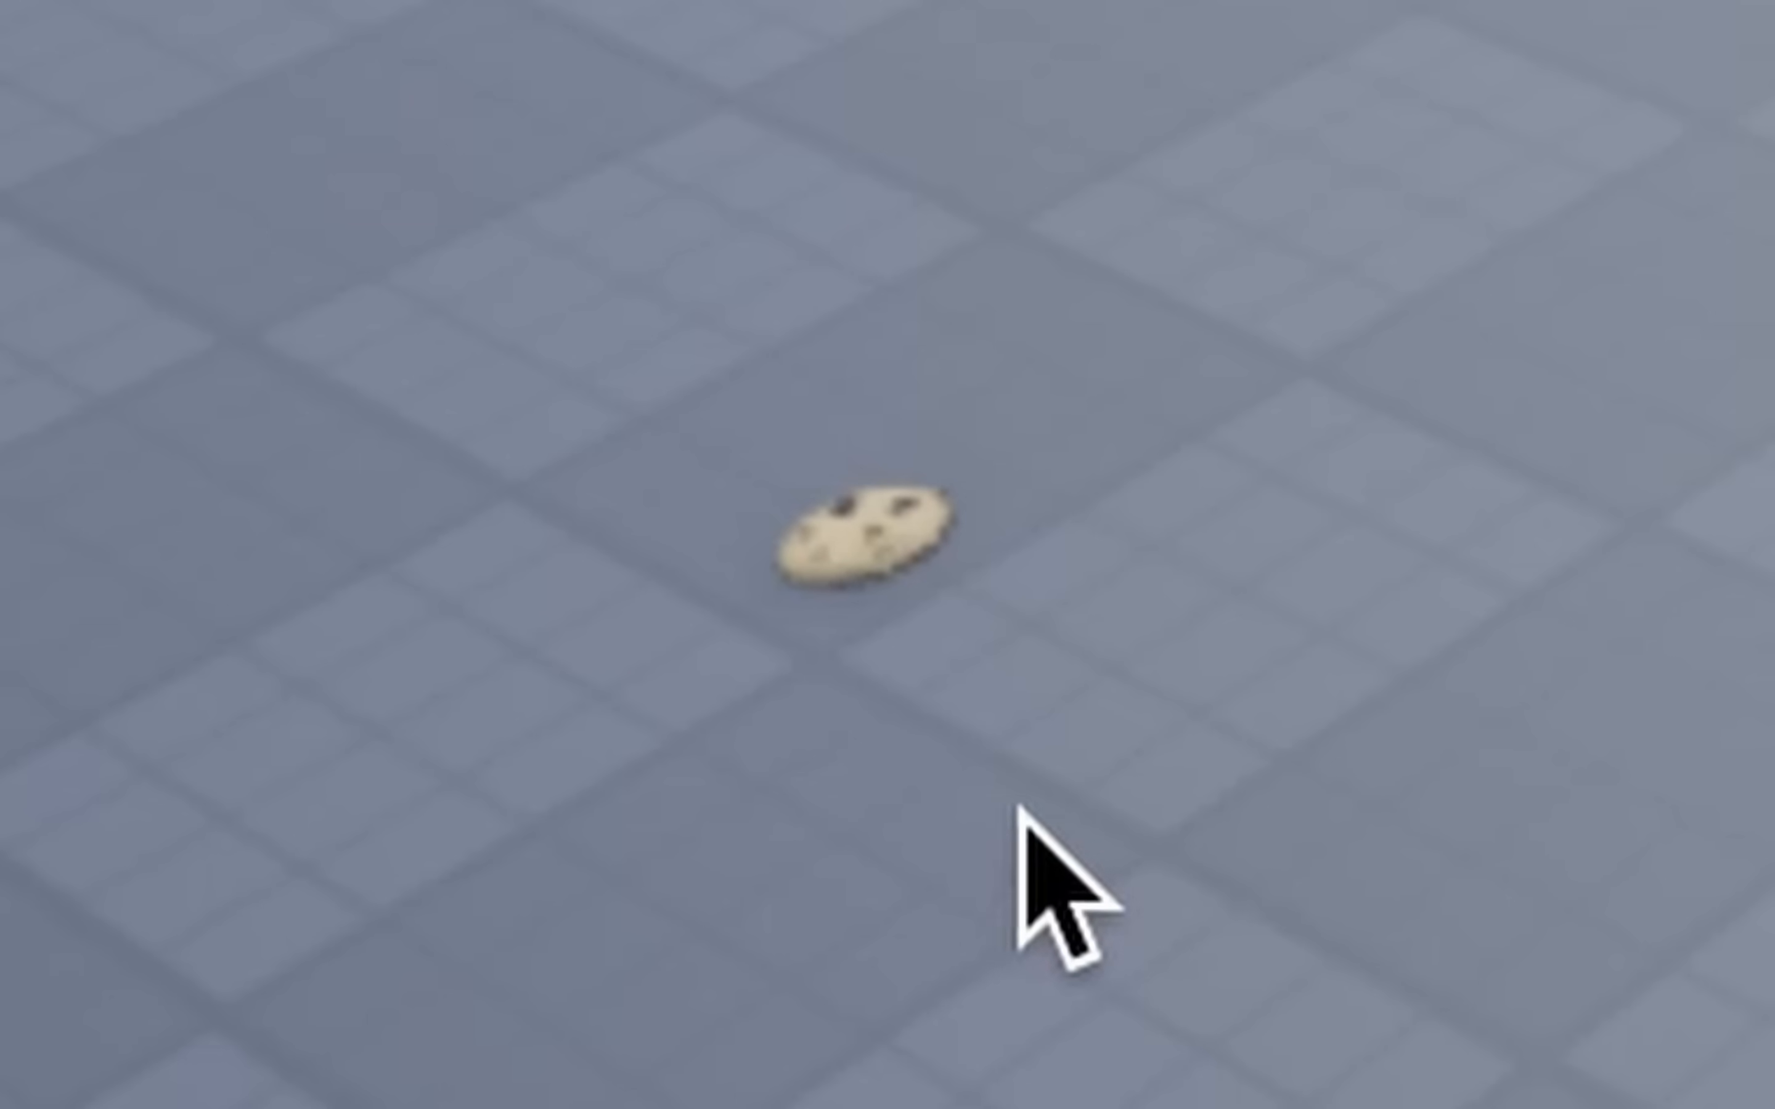
left_click(869, 543)
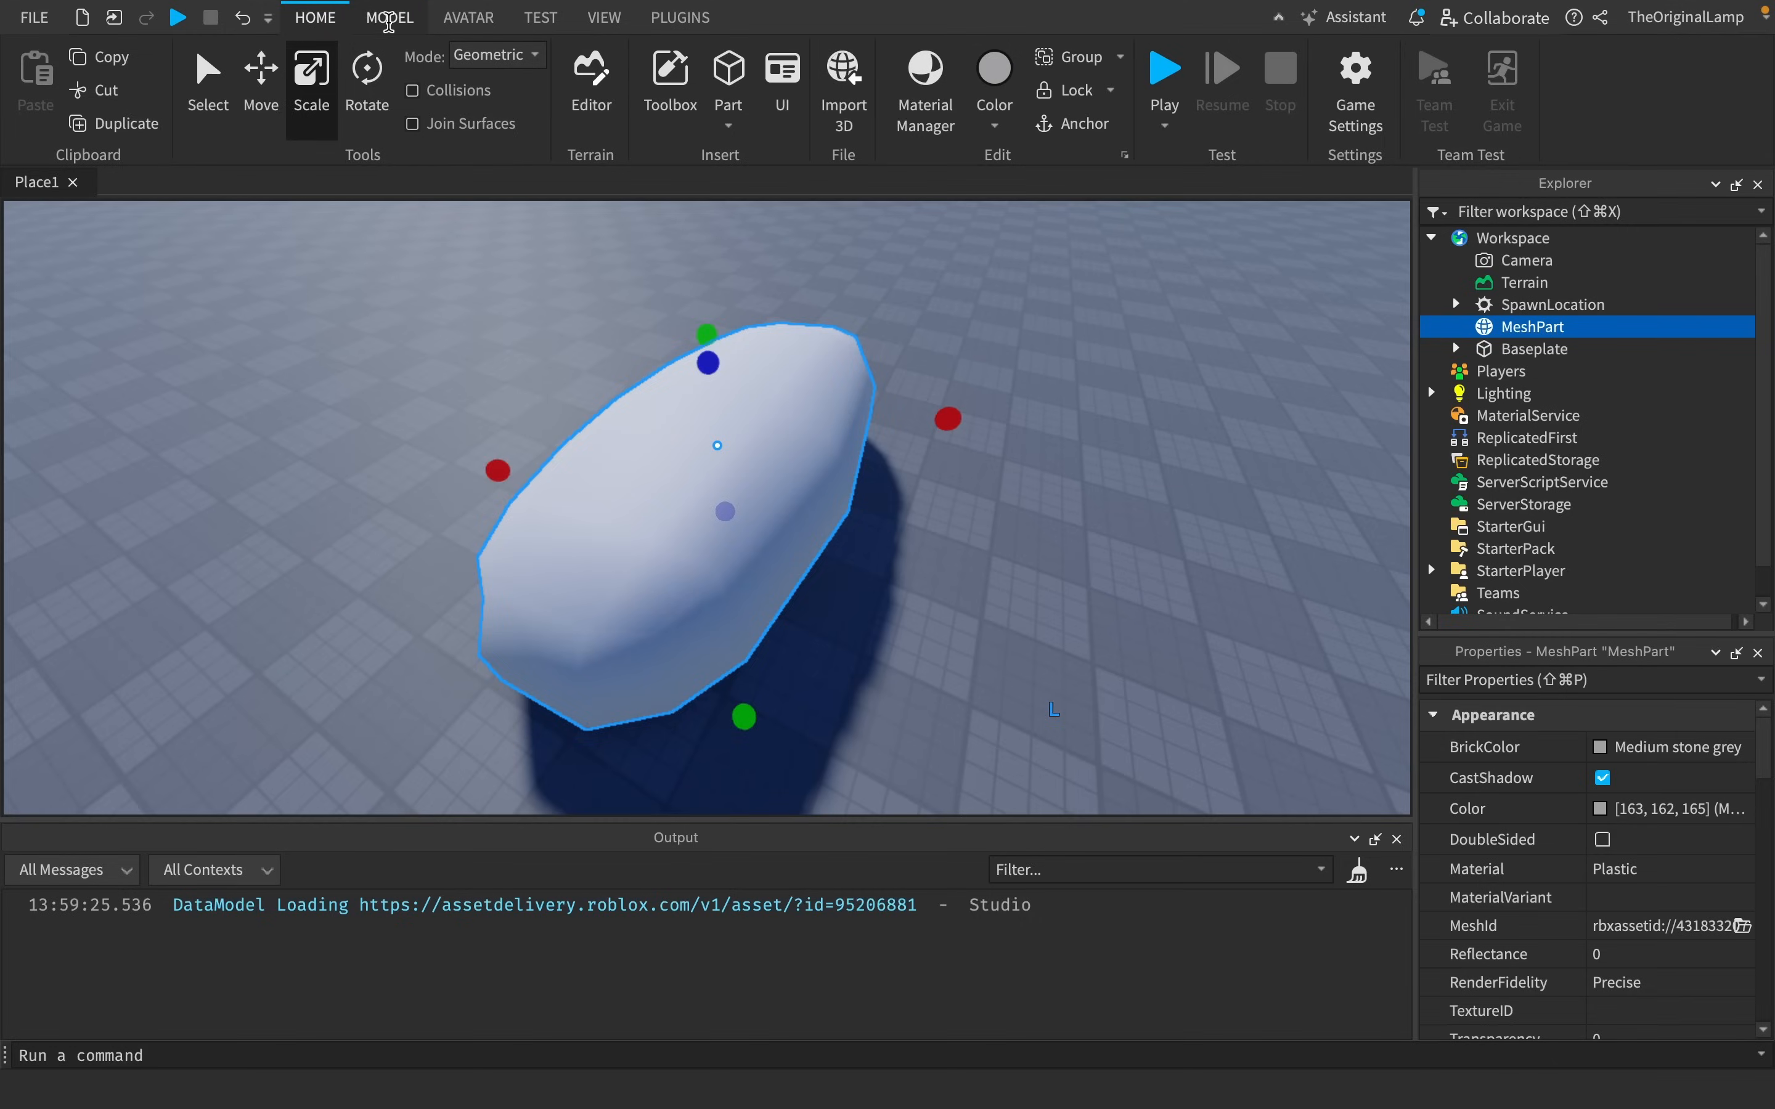
Open the Texture Generator for the bread MeshPart and turn its generation angle so the broad face stands upright and slightly tilted.
left_click(389, 19)
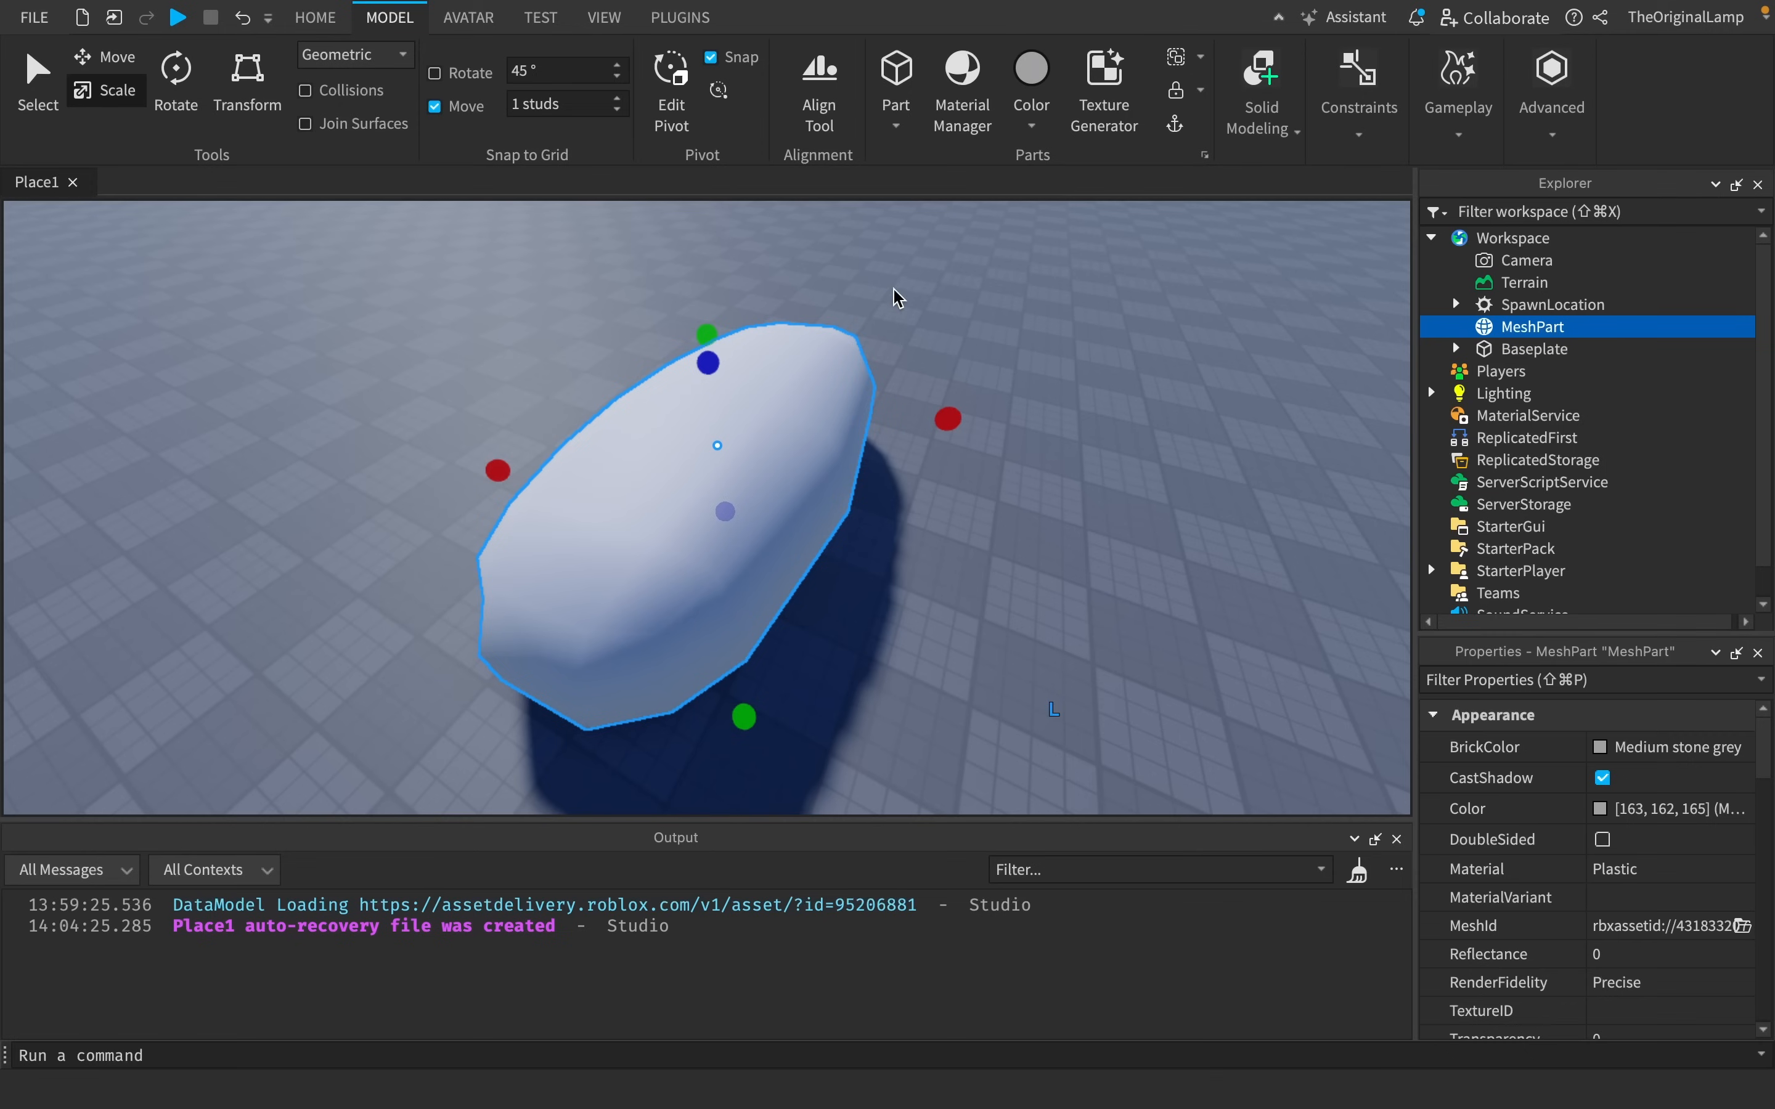
left_click(1104, 76)
mouse_move(1111, 271)
right_mouse_down()
mouse_move(1180, 247)
mouse_move(1085, 249)
right_mouse_up()
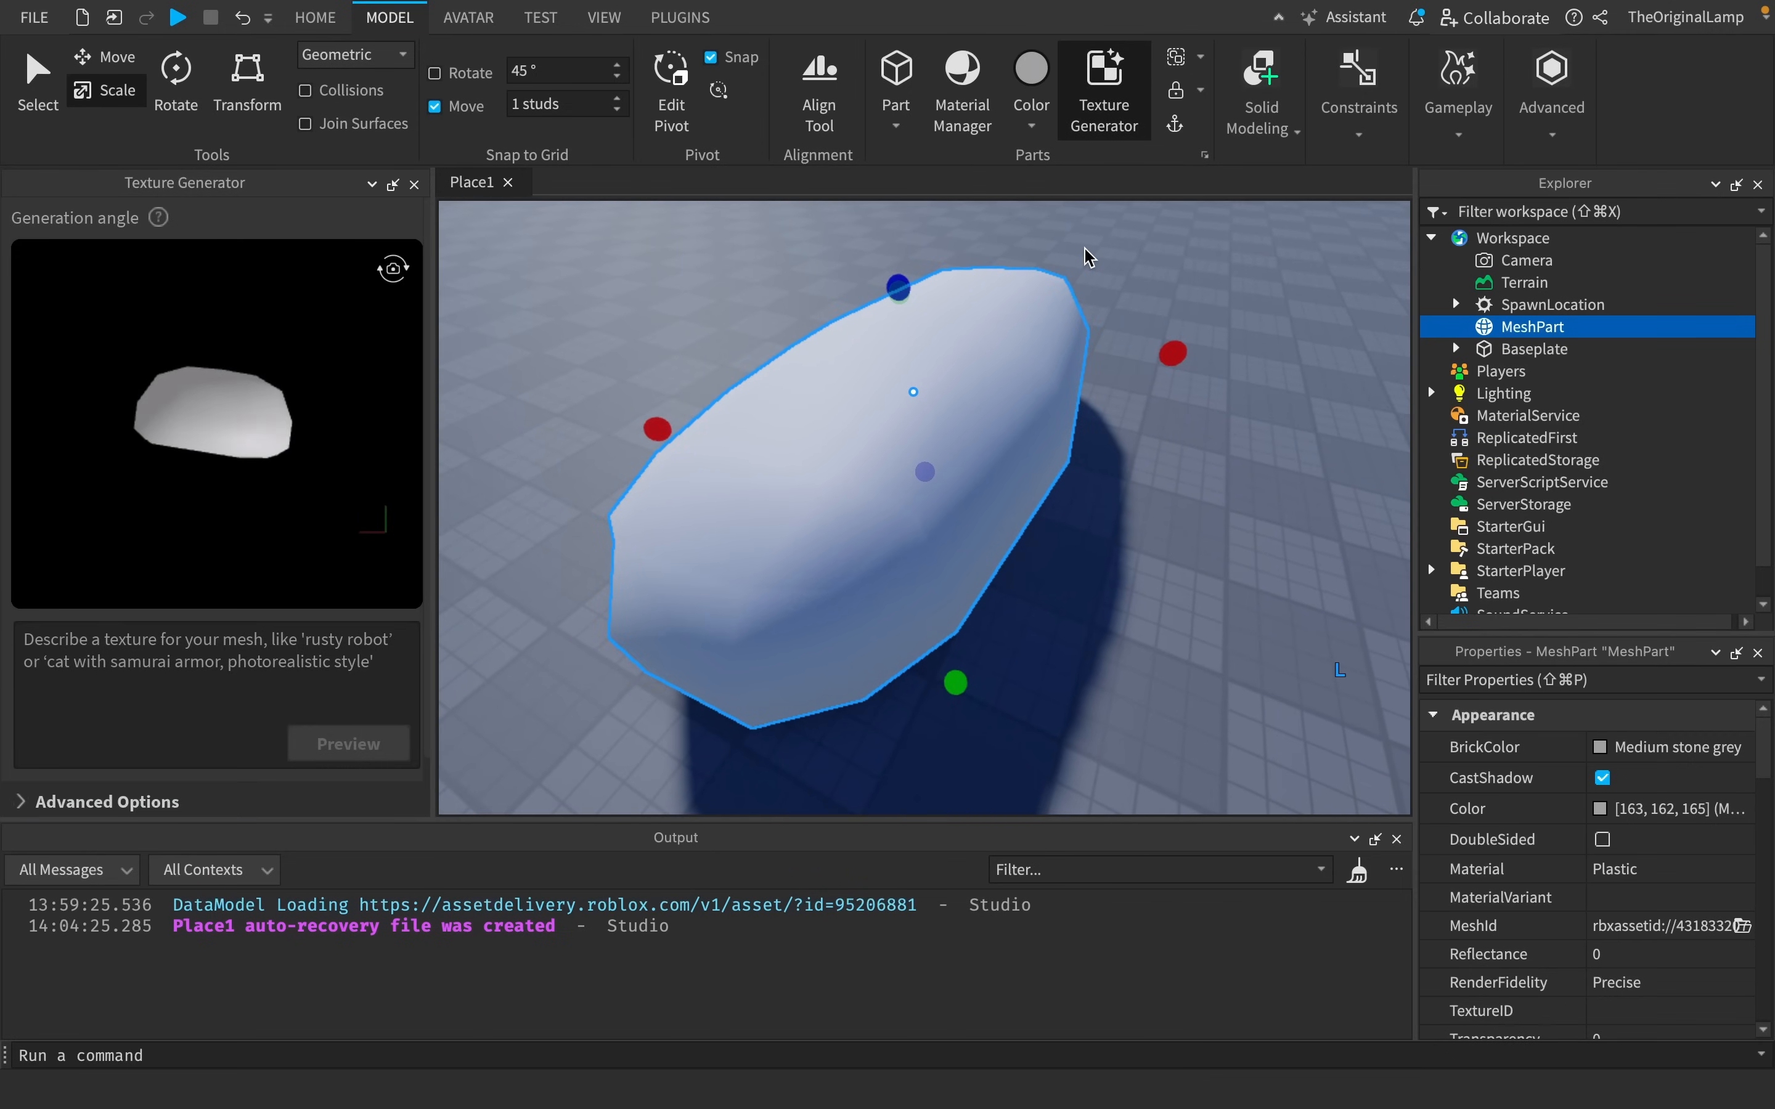
scroll(1088, 258, "down", 3)
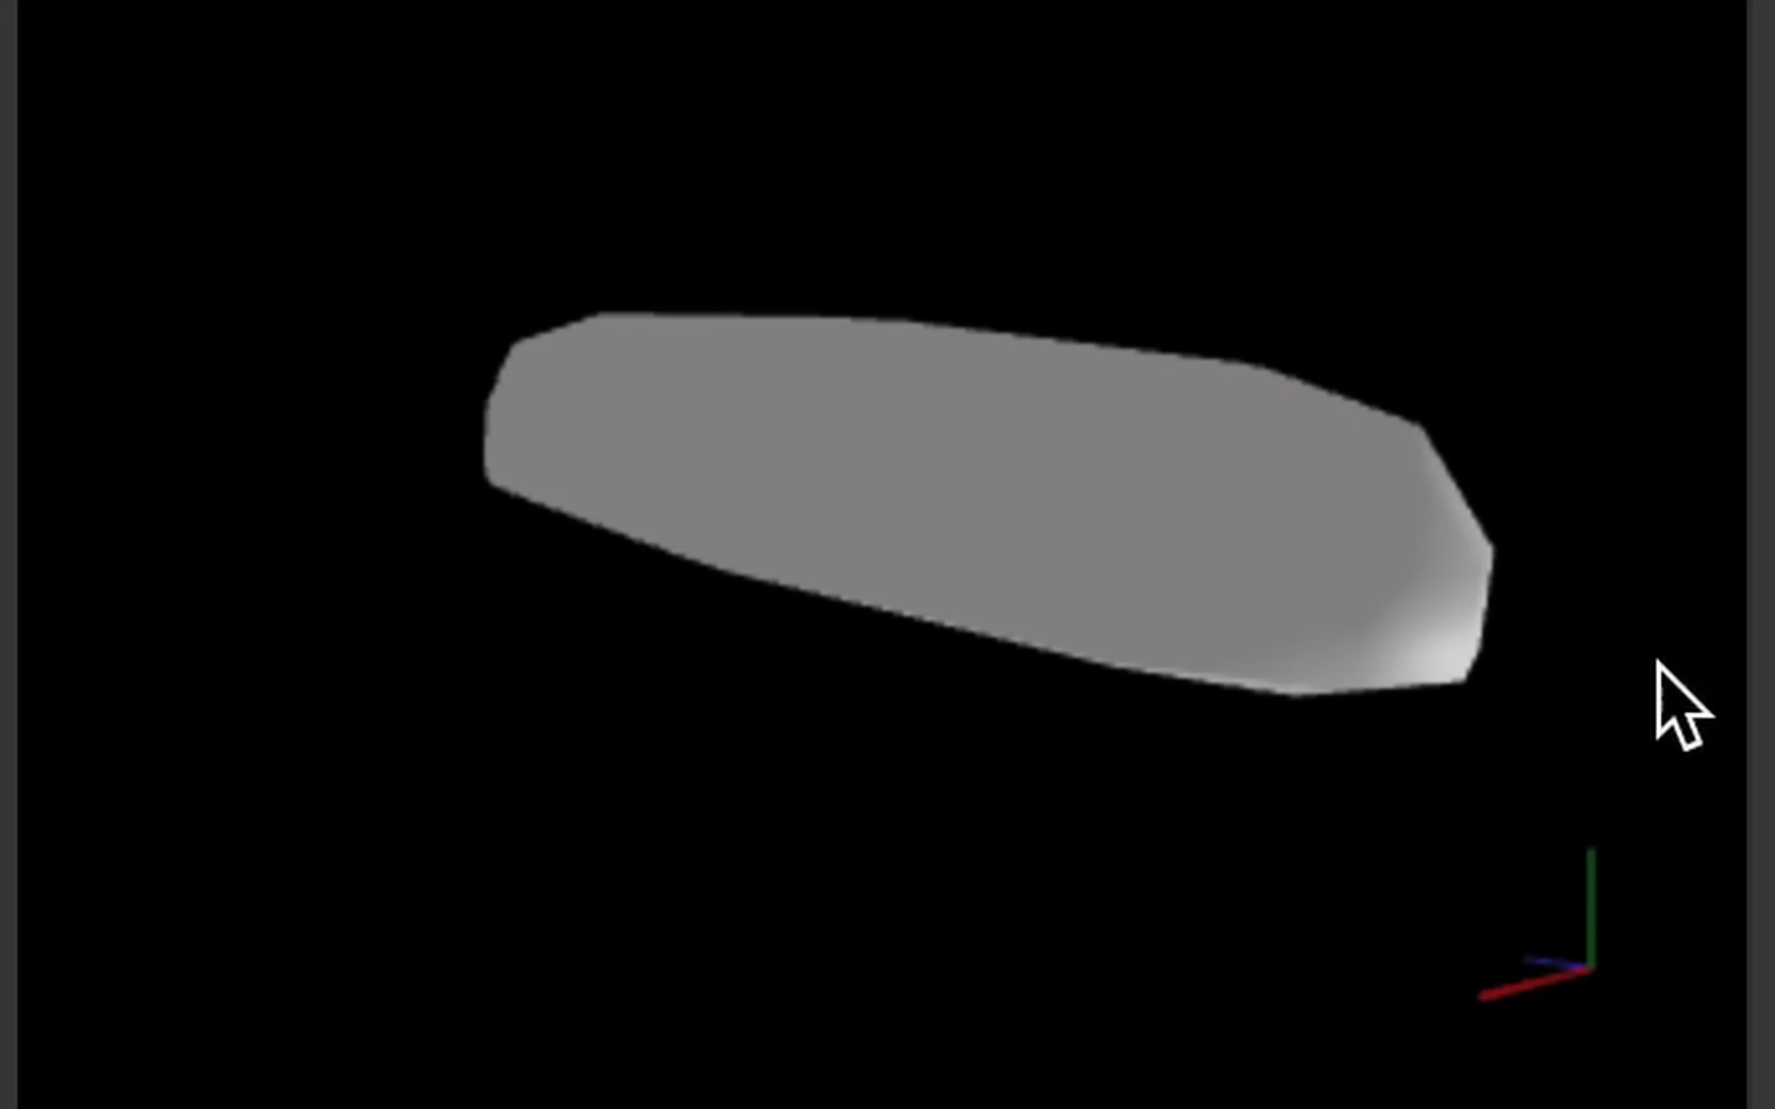
left_click_drag(377, 450, 261, 514)
left_click_drag(1192, 918, 931, 1104)
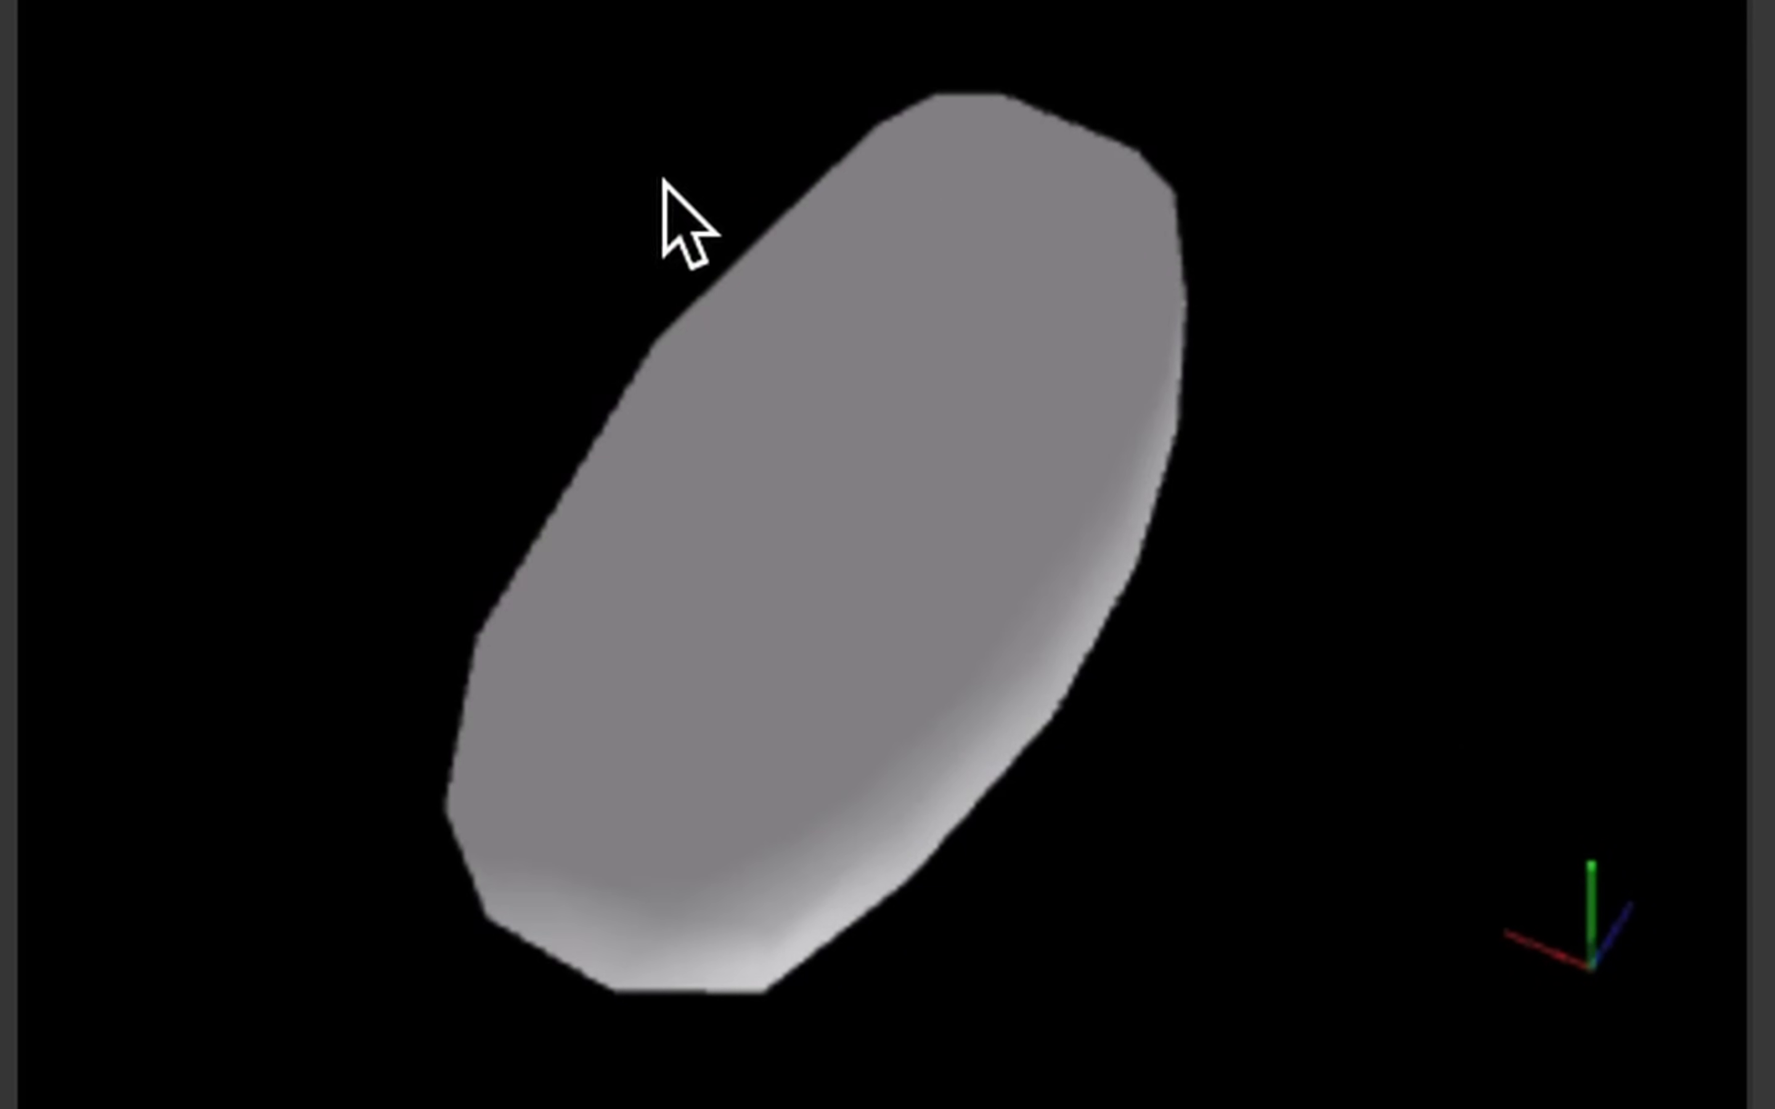
left_click_drag(926, 449, 915, 566)
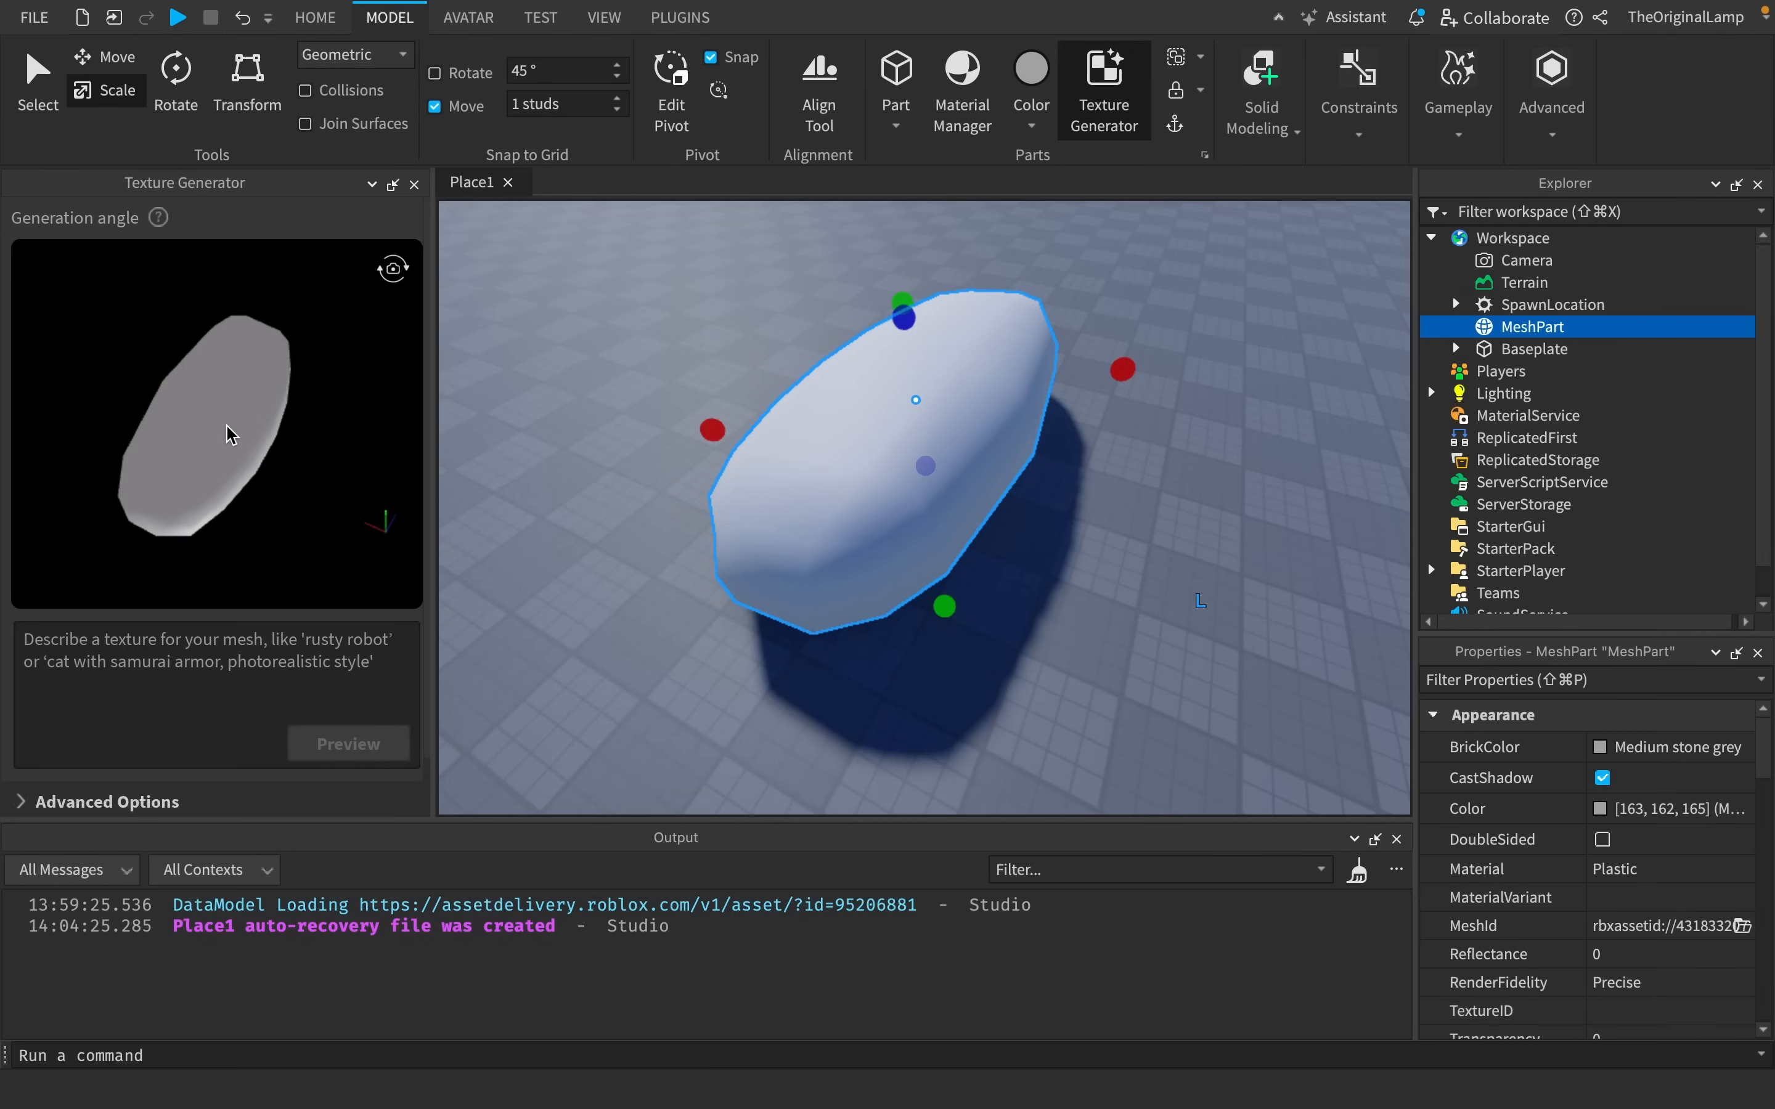
mouse_move(231, 434)
left_mouse_down()
mouse_move(248, 285)
mouse_move(249, 446)
left_mouse_up()
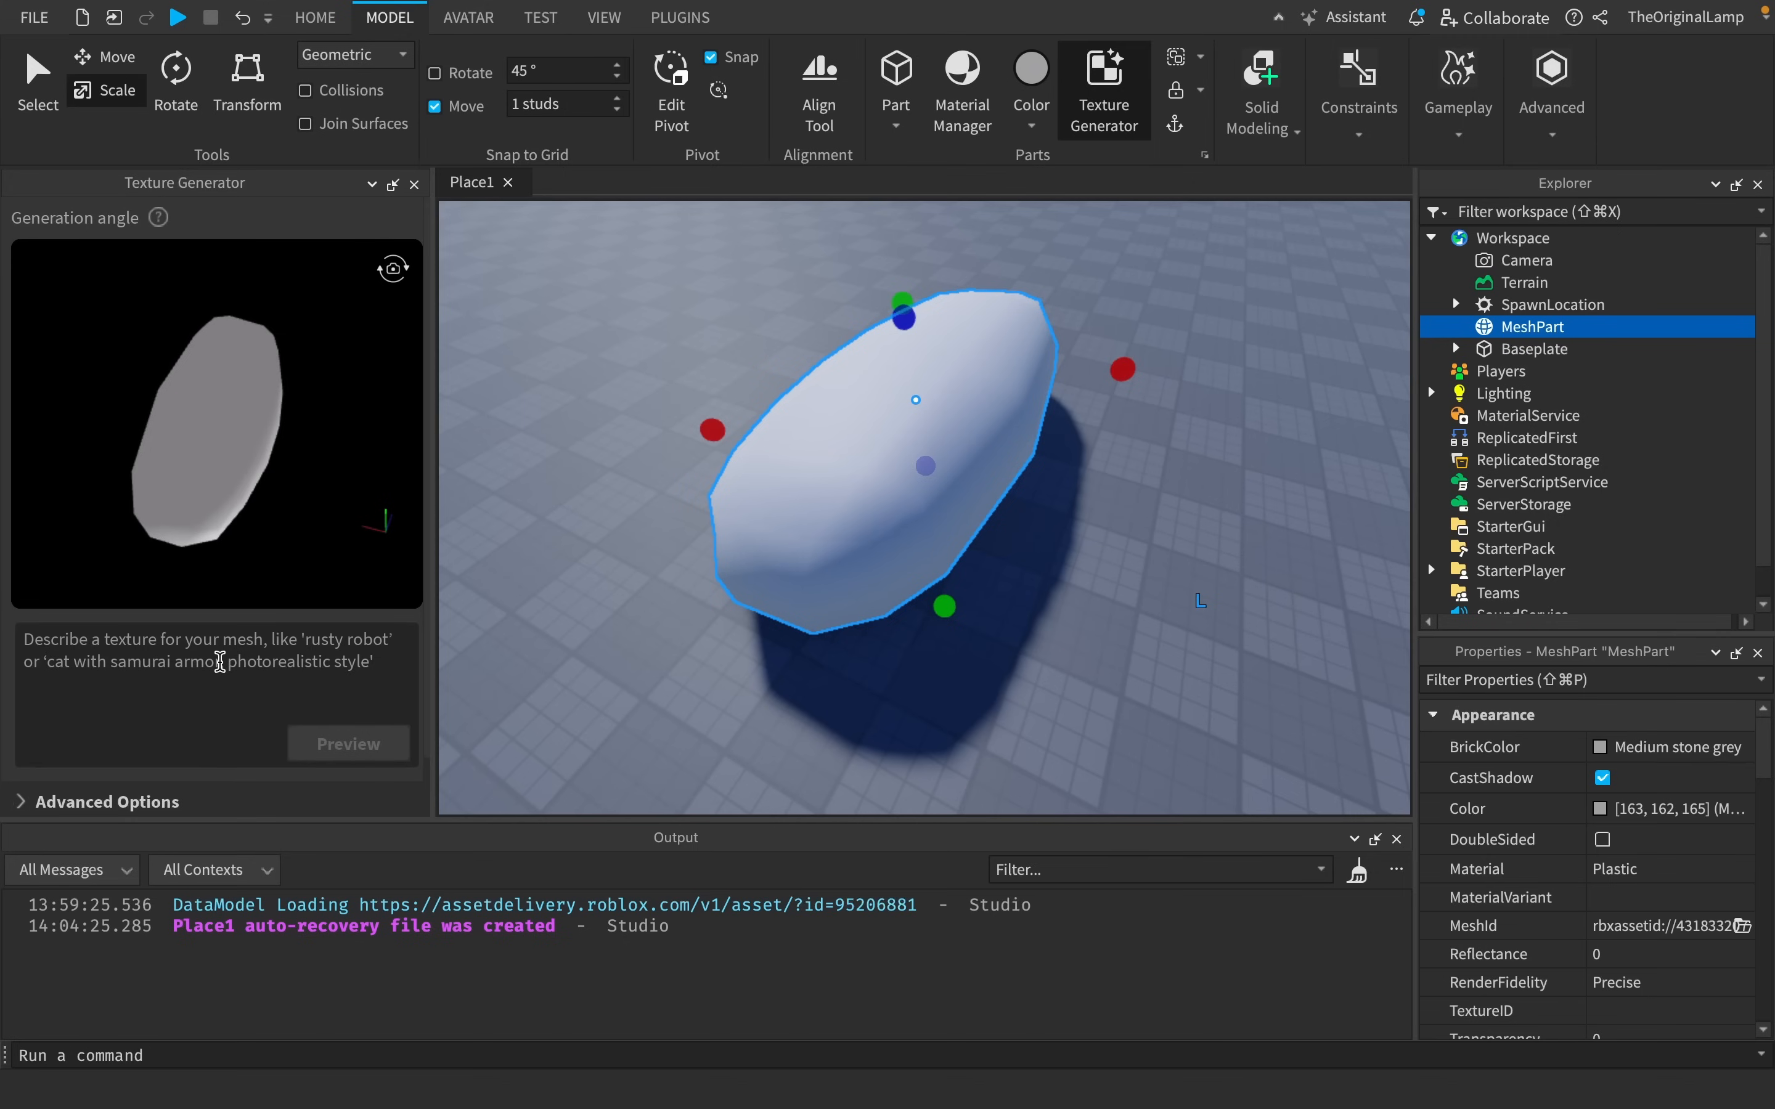
Generate texture previews from the prompt "a long chocolate chip cookie", compare them, and save and apply a cookie texture to the mesh.
type("a long chocolate chip cookie")
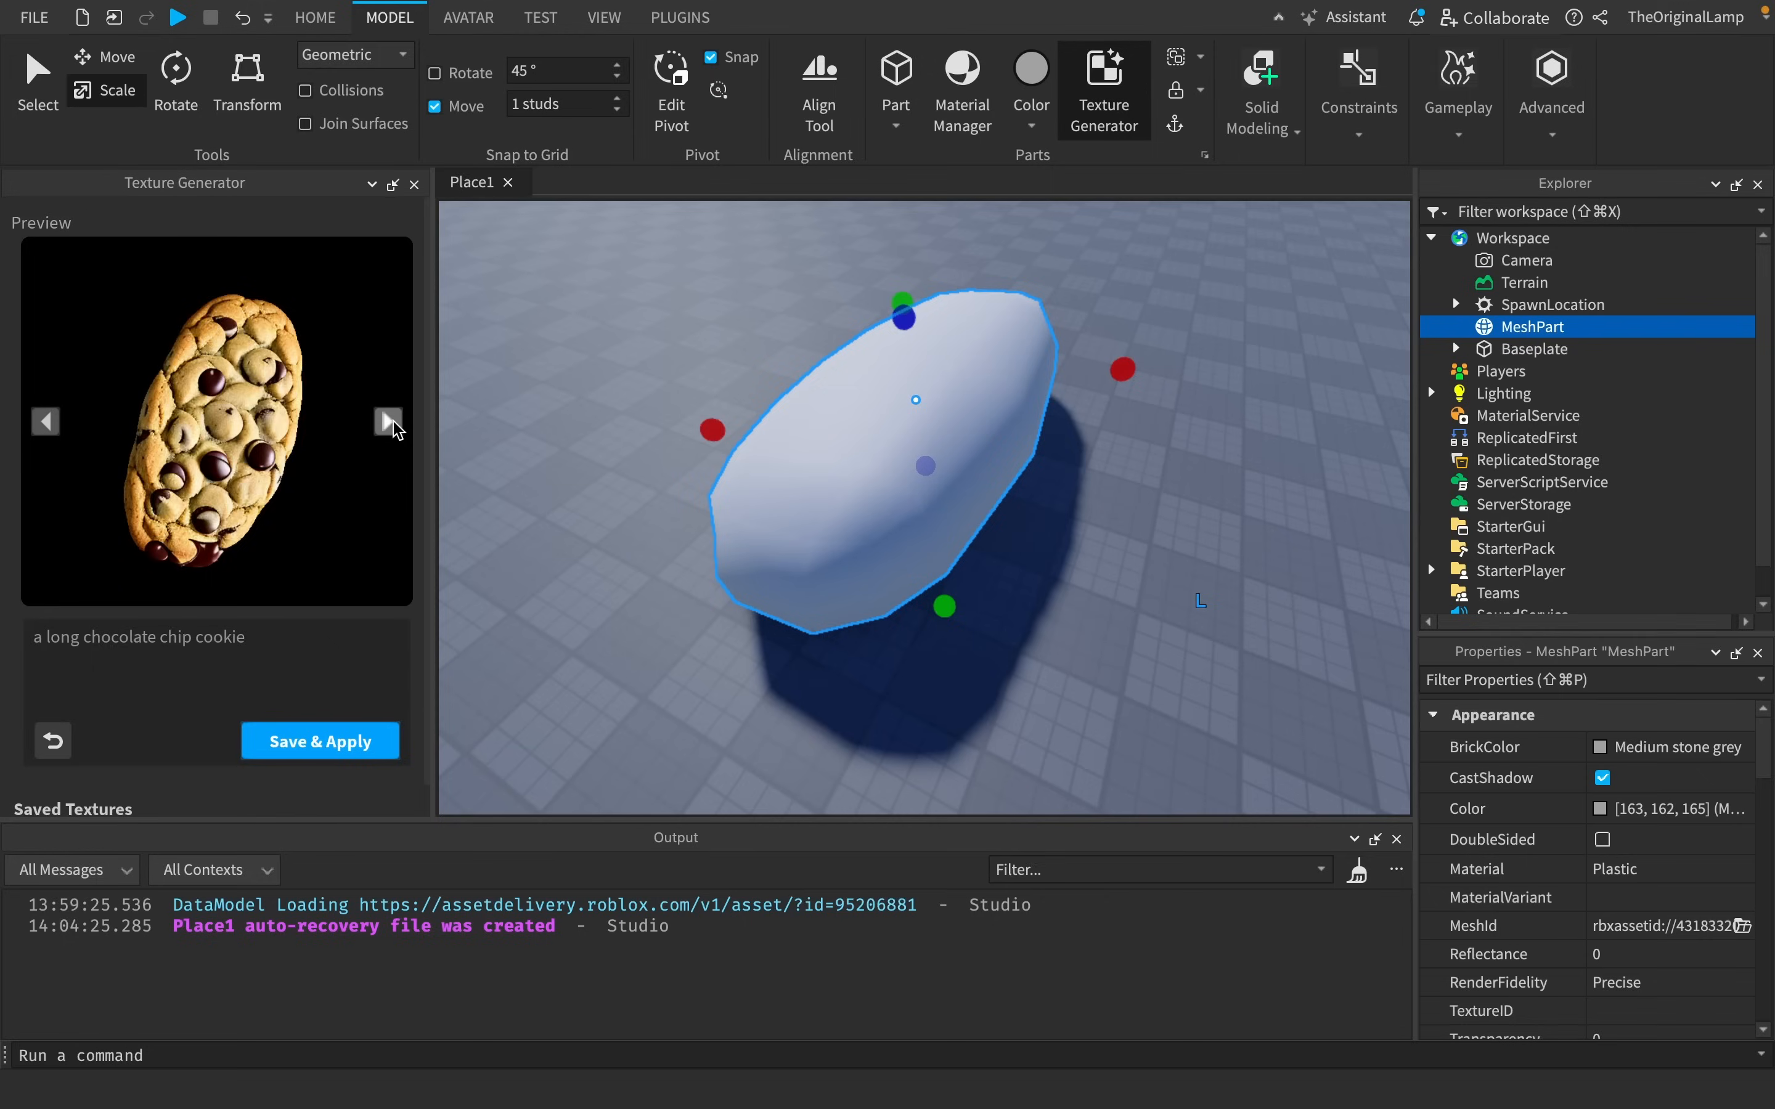
left_click(387, 422)
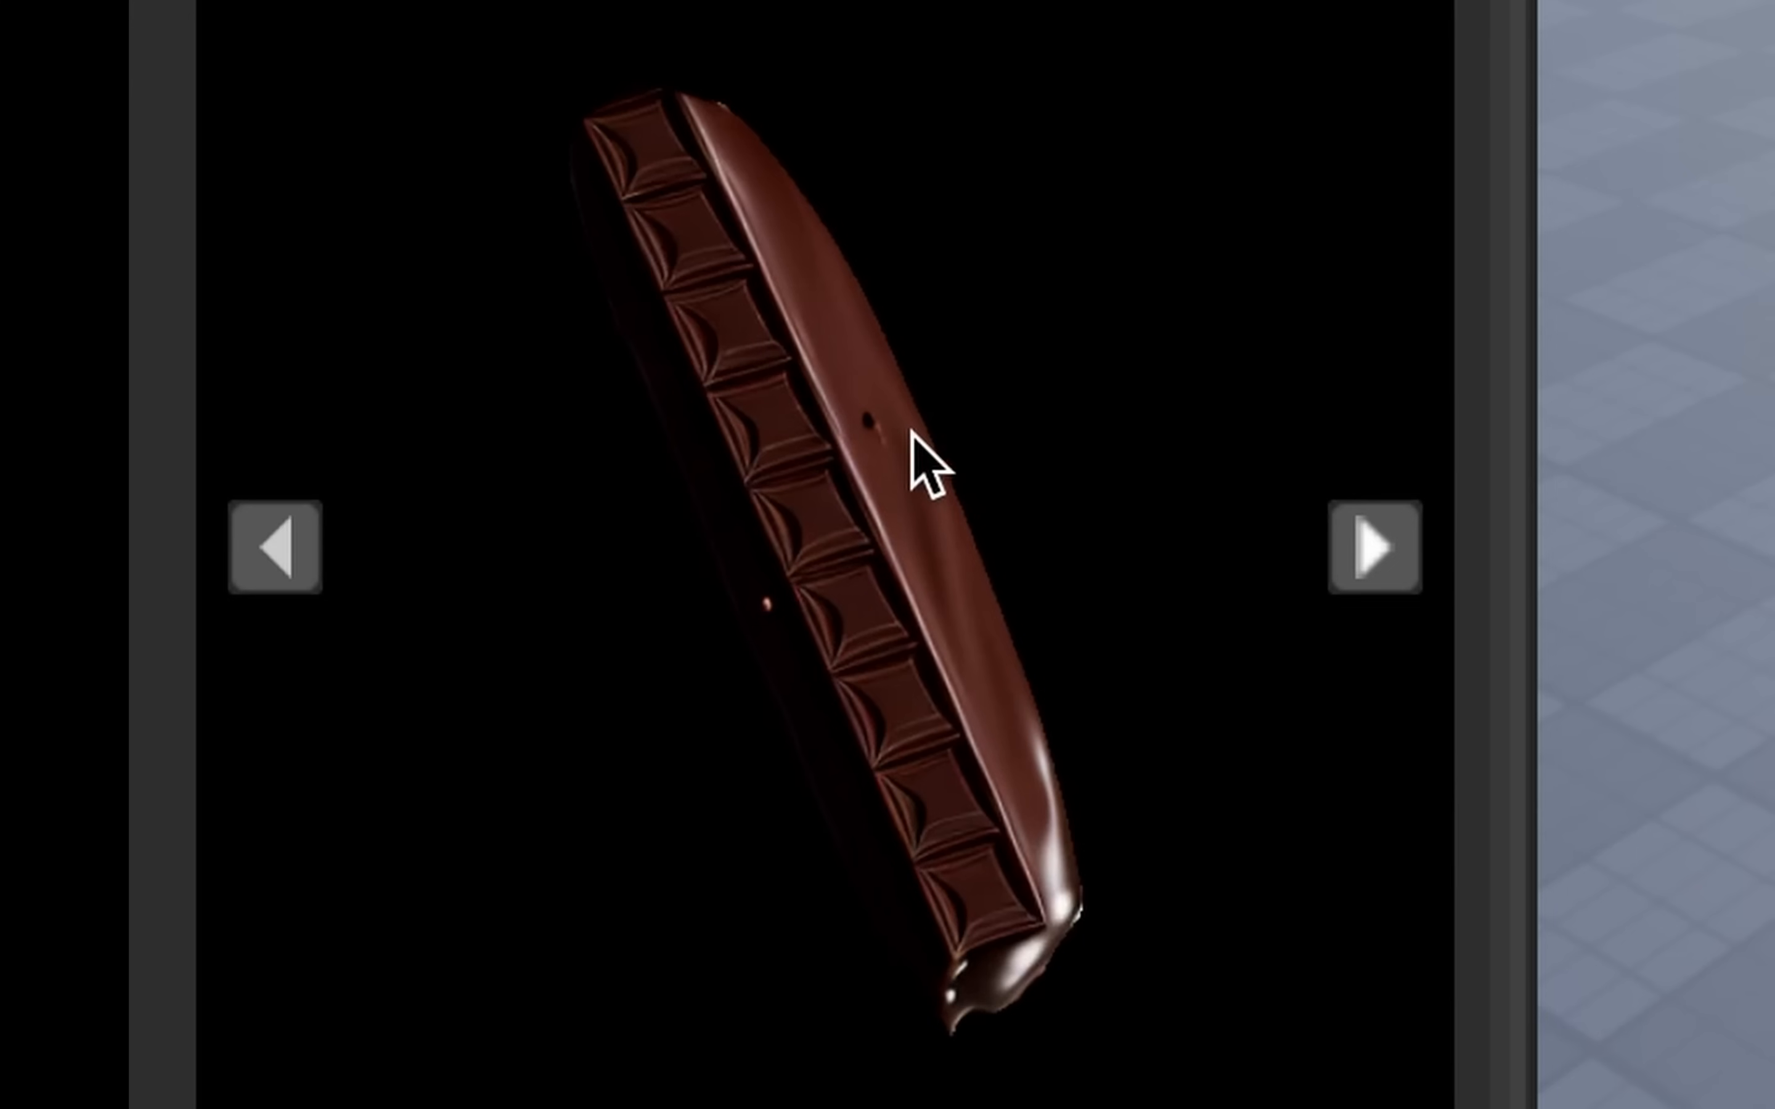
left_click(387, 422)
scroll(335, 612, "down", 1)
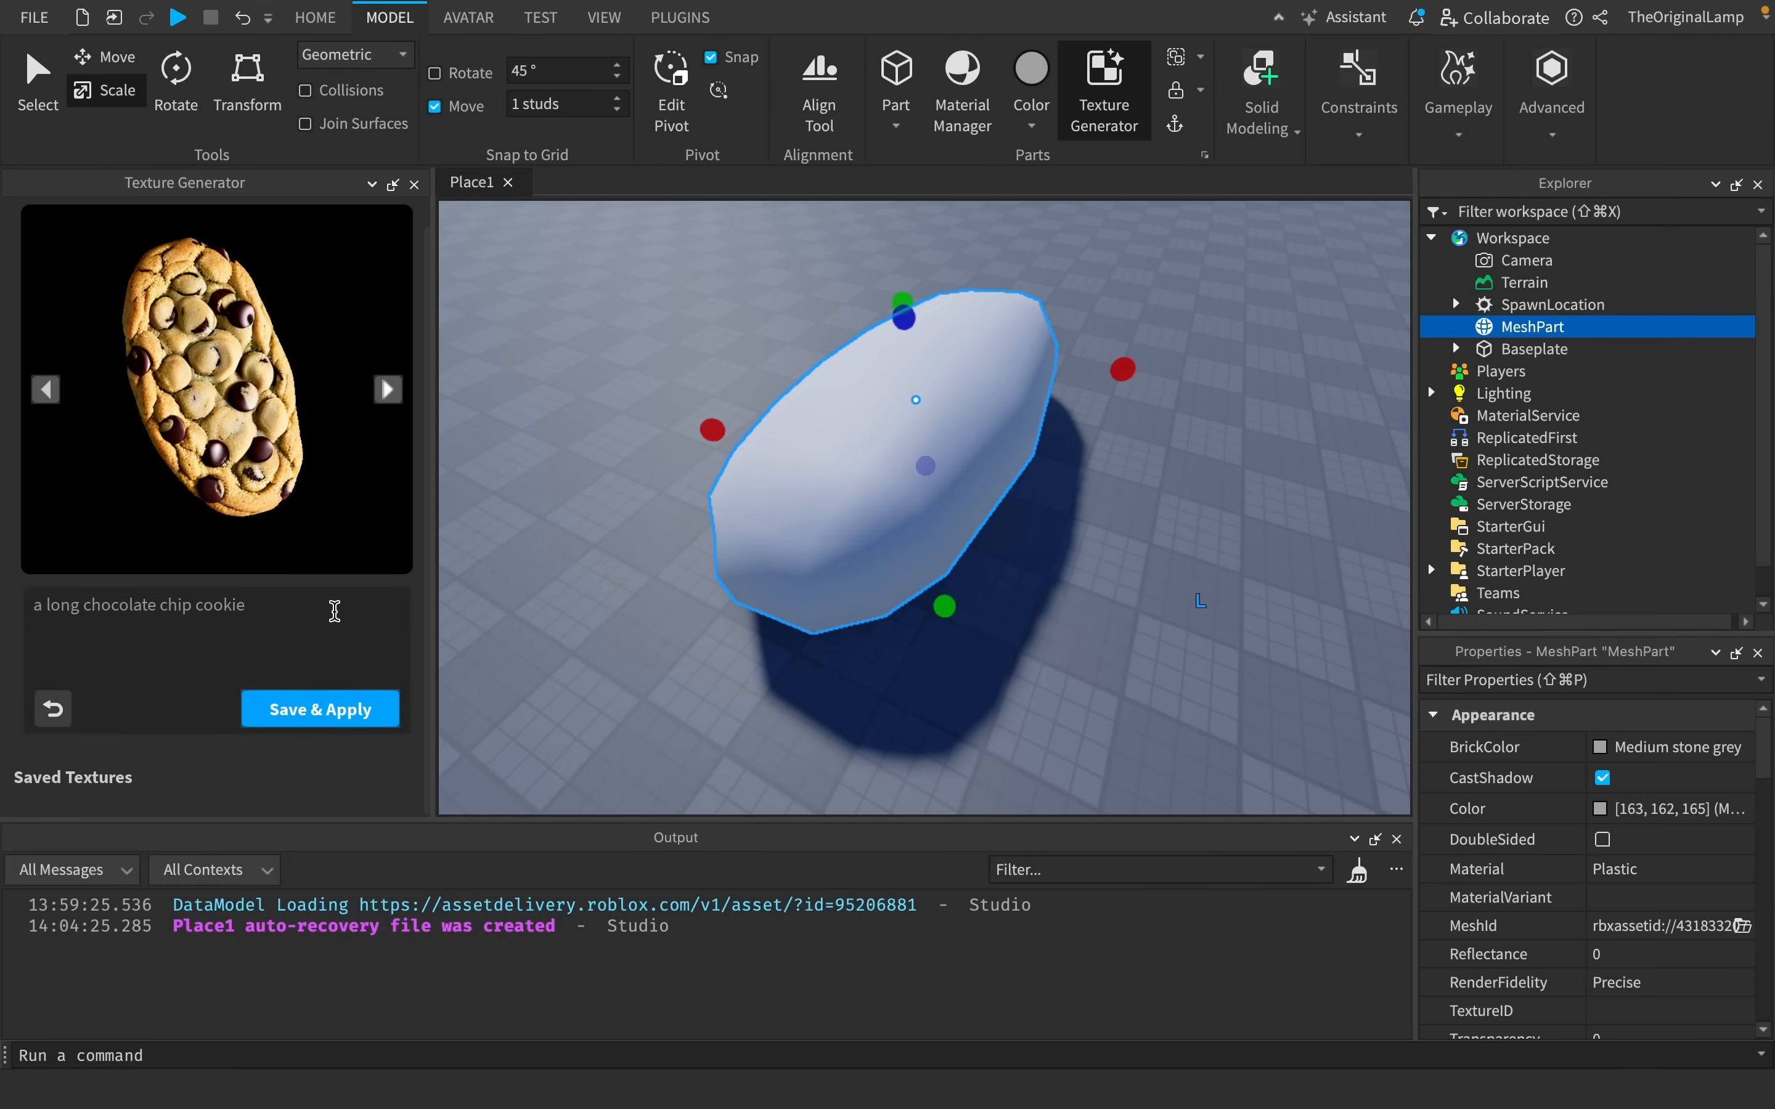
scroll(334, 612, "up", 1)
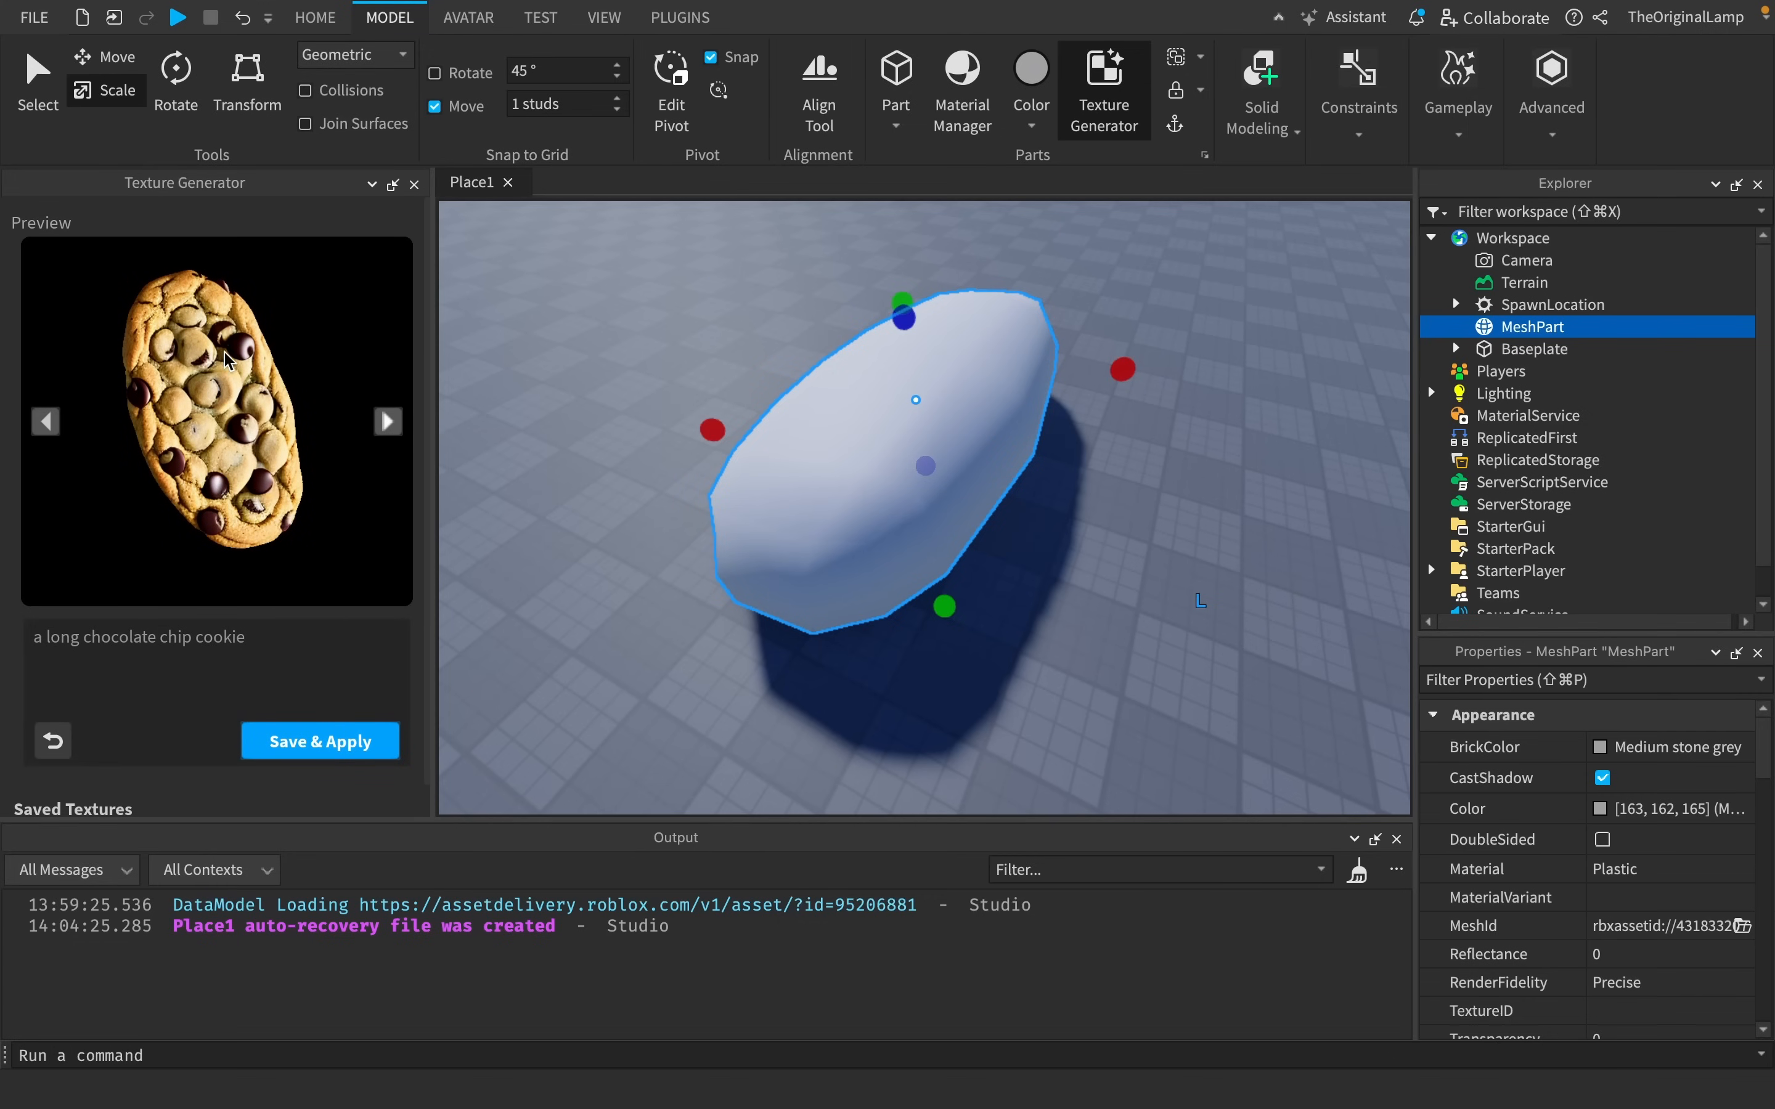
left_click(387, 427)
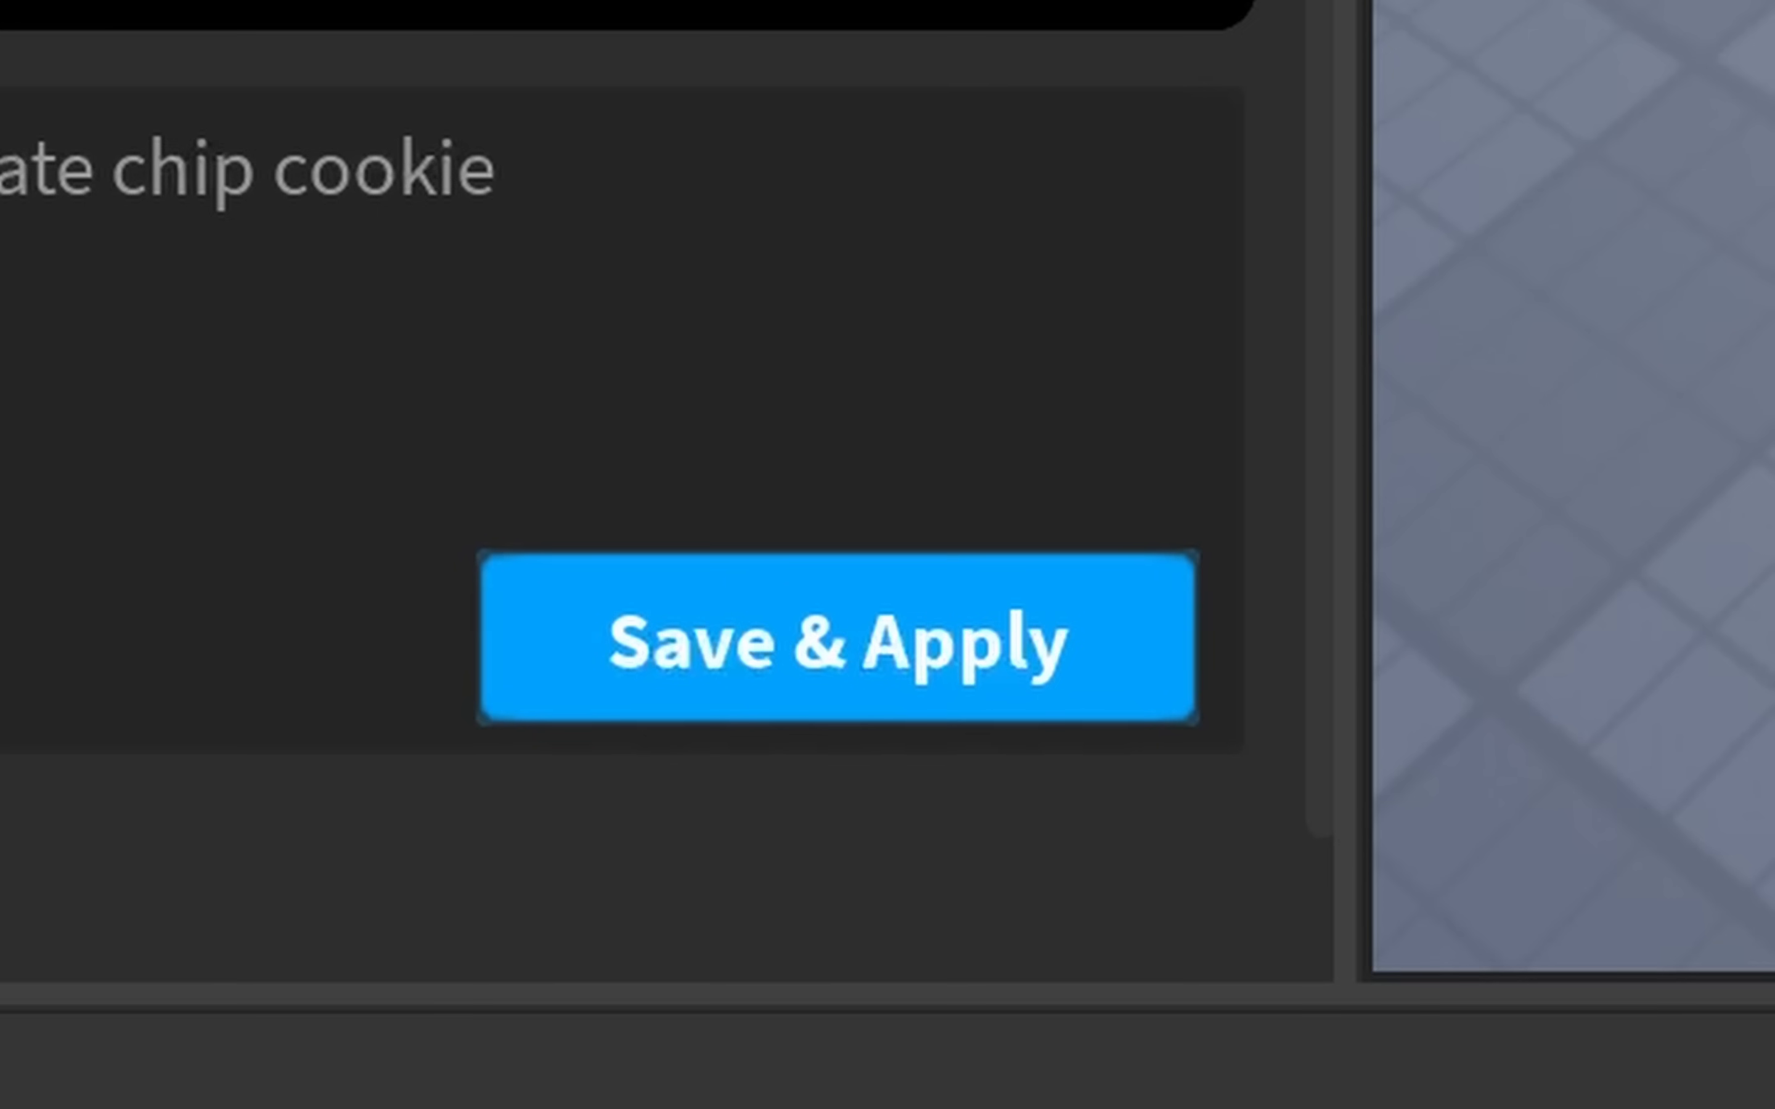
left_click(957, 579)
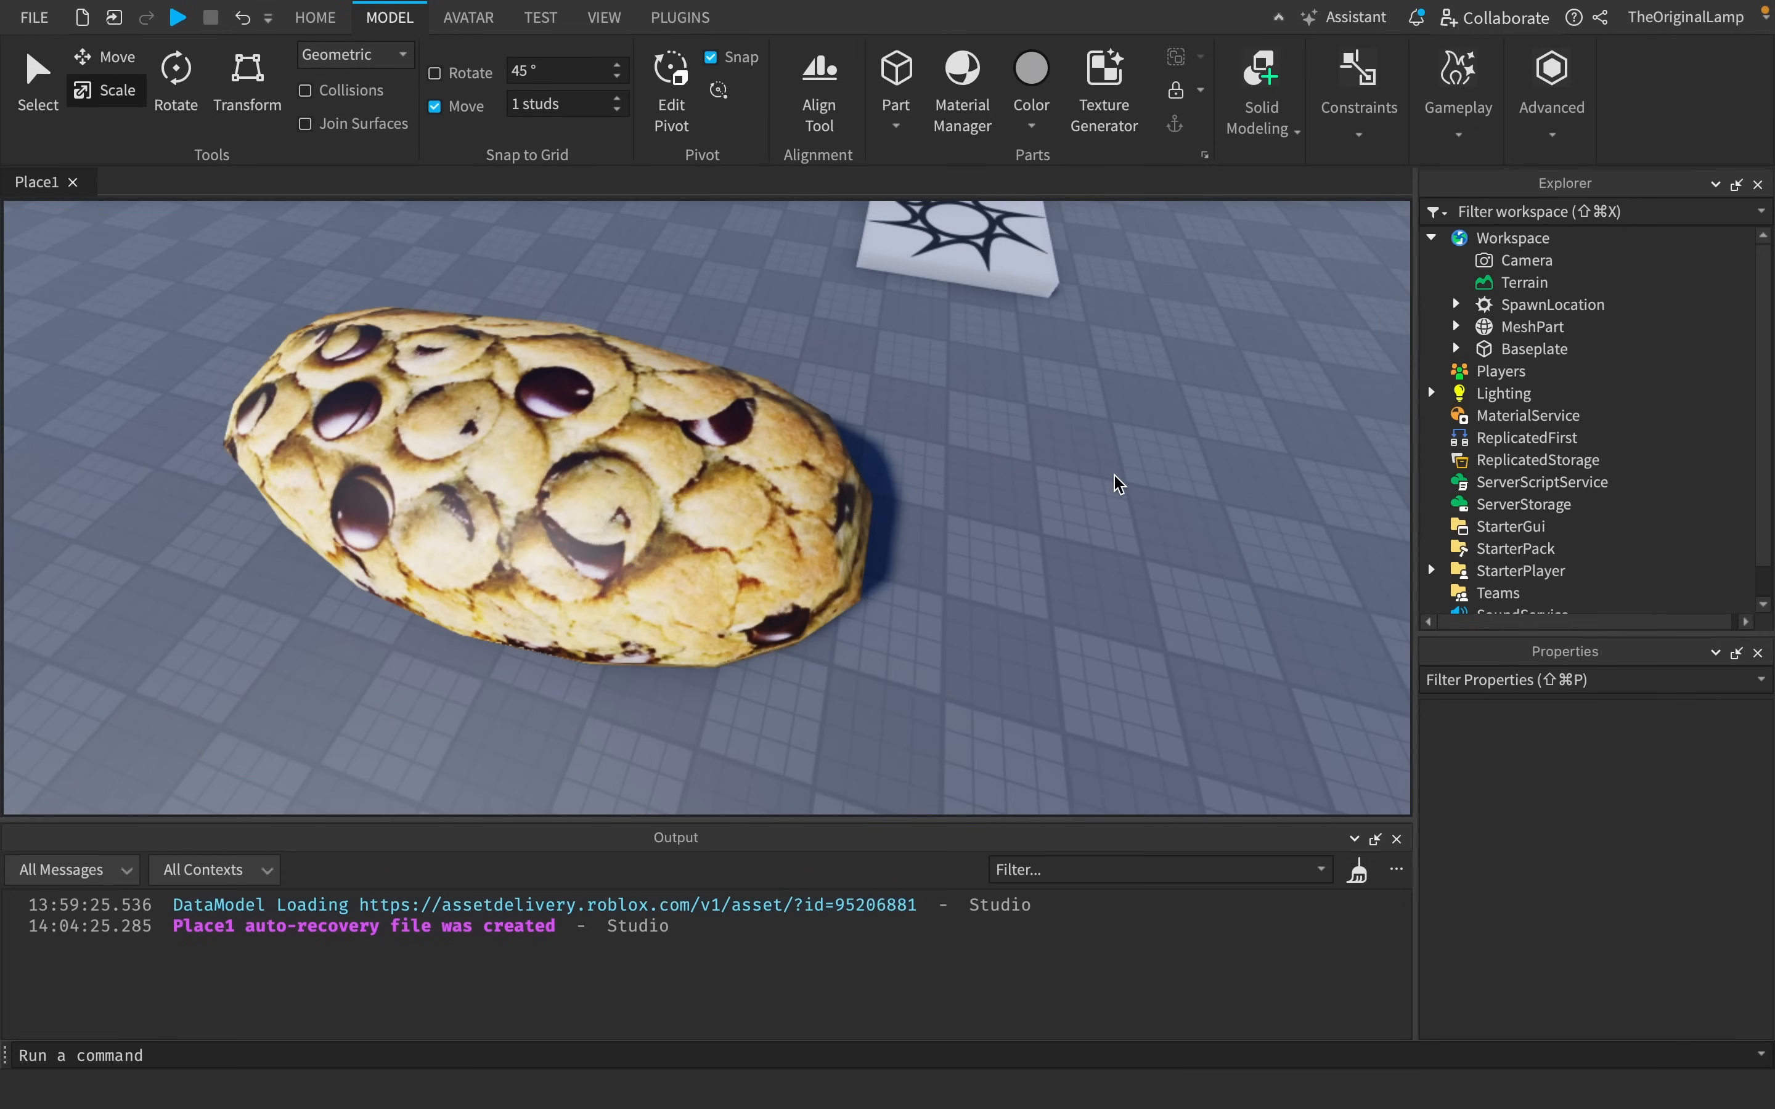
Inspect the textured mesh from different sides and rename the MeshPart to FootlongCookie.
right_click_drag(1131, 475, 1130, 476)
key("s")
key("w")
key("s")
key("w")
right_click_drag(916, 378, 917, 379)
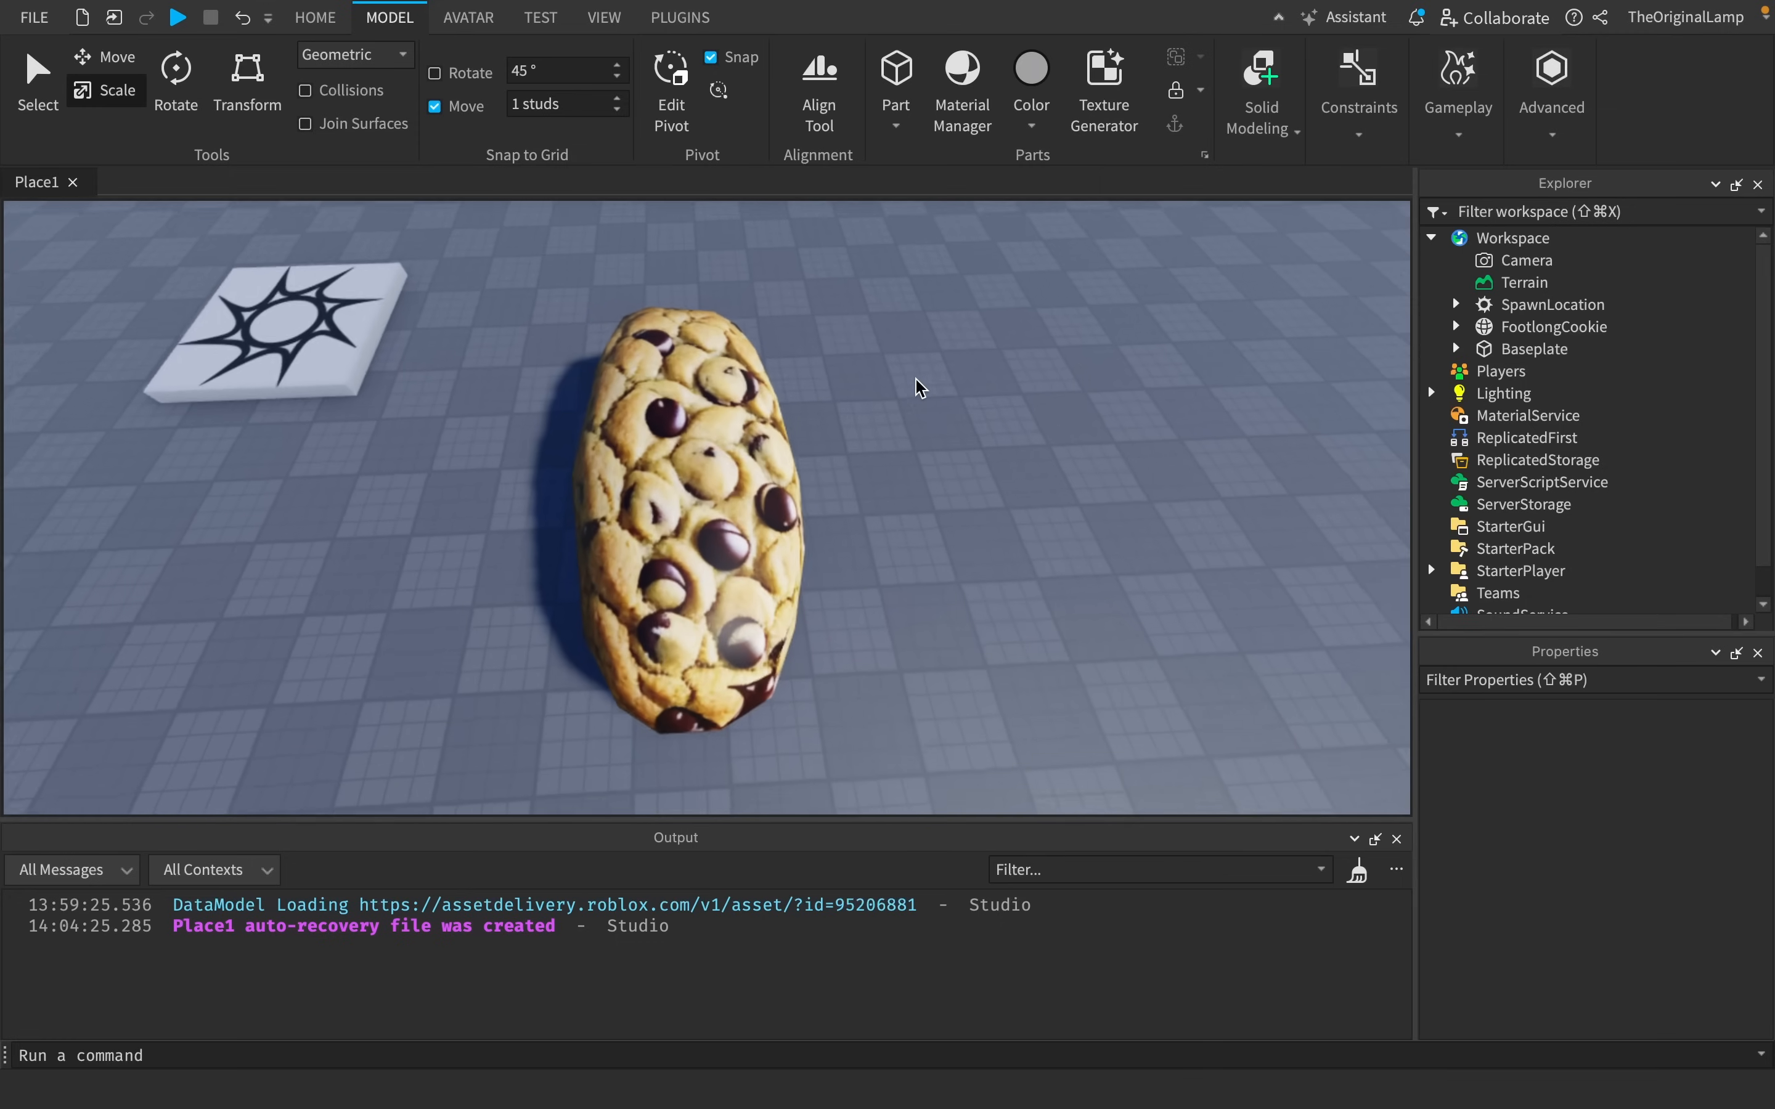
Scale the FootlongCookie down until it is smaller than the spawn location and place it beside the spawn.
key("w")
key("s")
key("s")
left_click_drag(733, 535, 830, 359)
left_click_drag(784, 576, 817, 642)
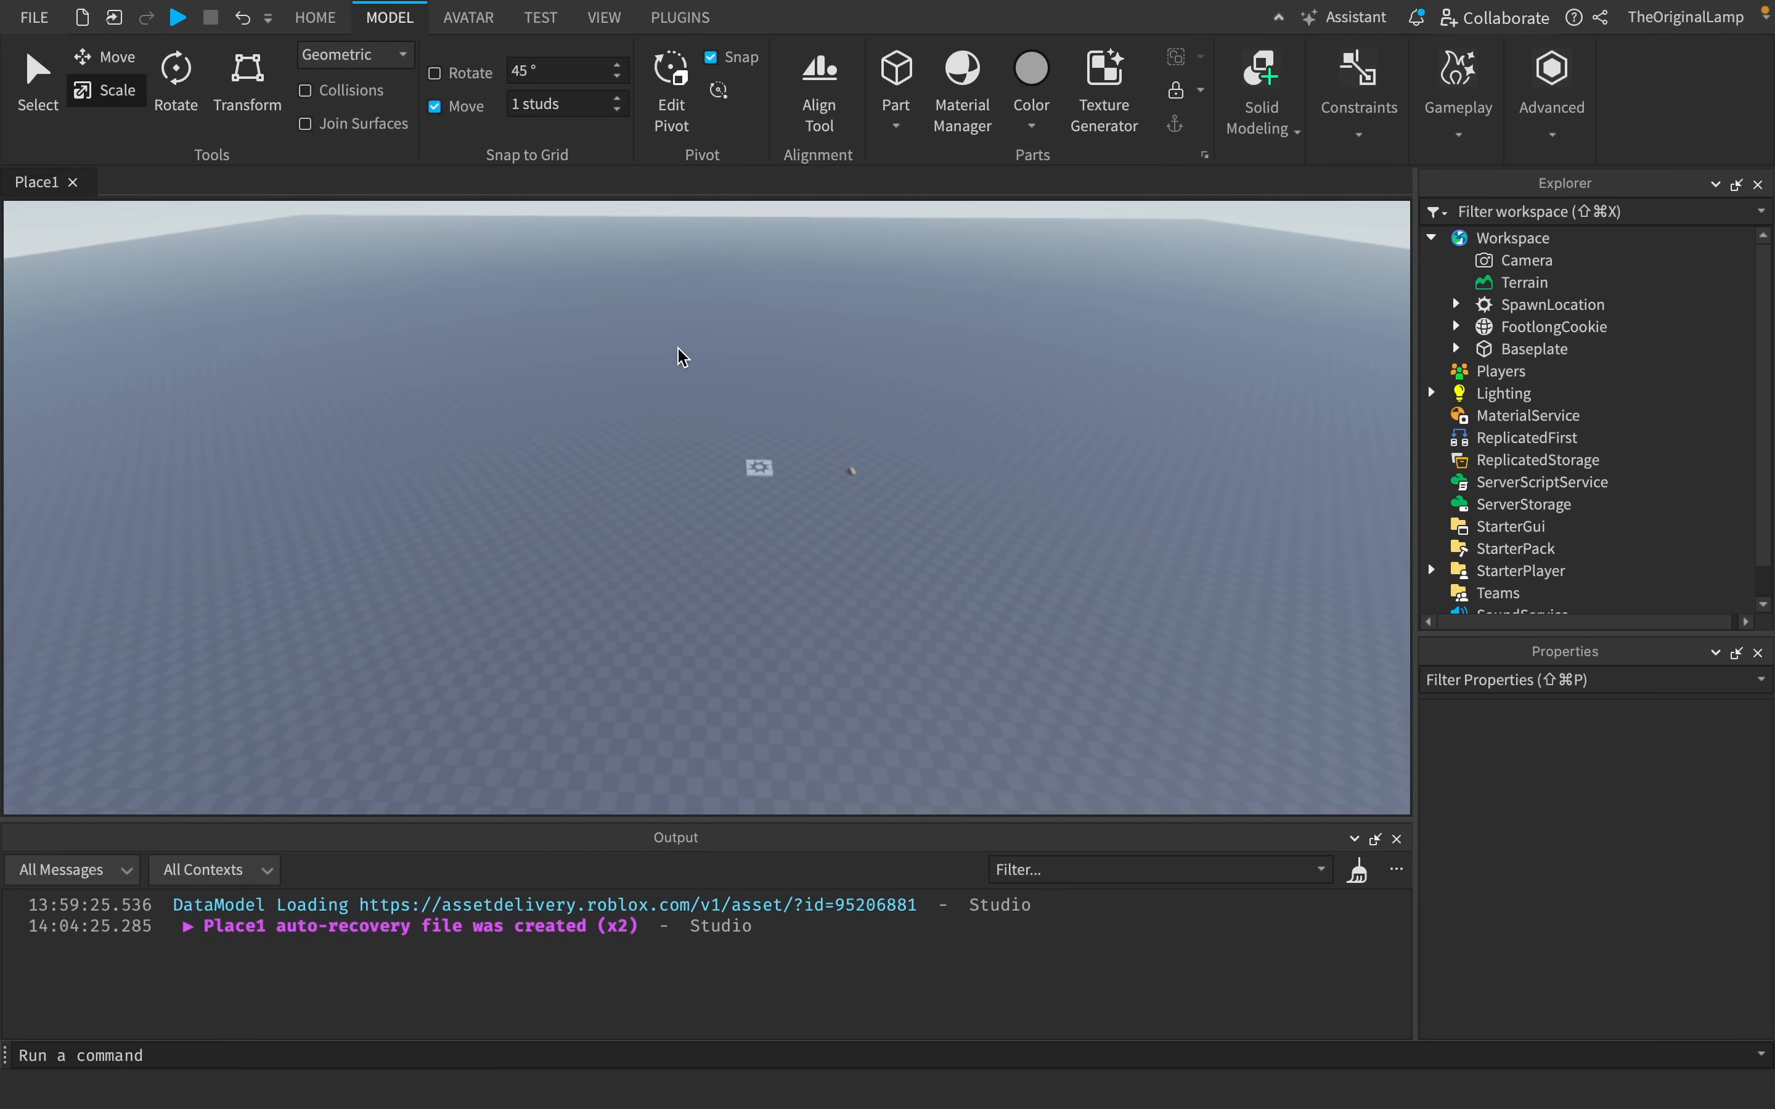
Shrink the Baseplate to a much smaller rectangle surrounding the spawn location and the FootlongCookie.
key("w")
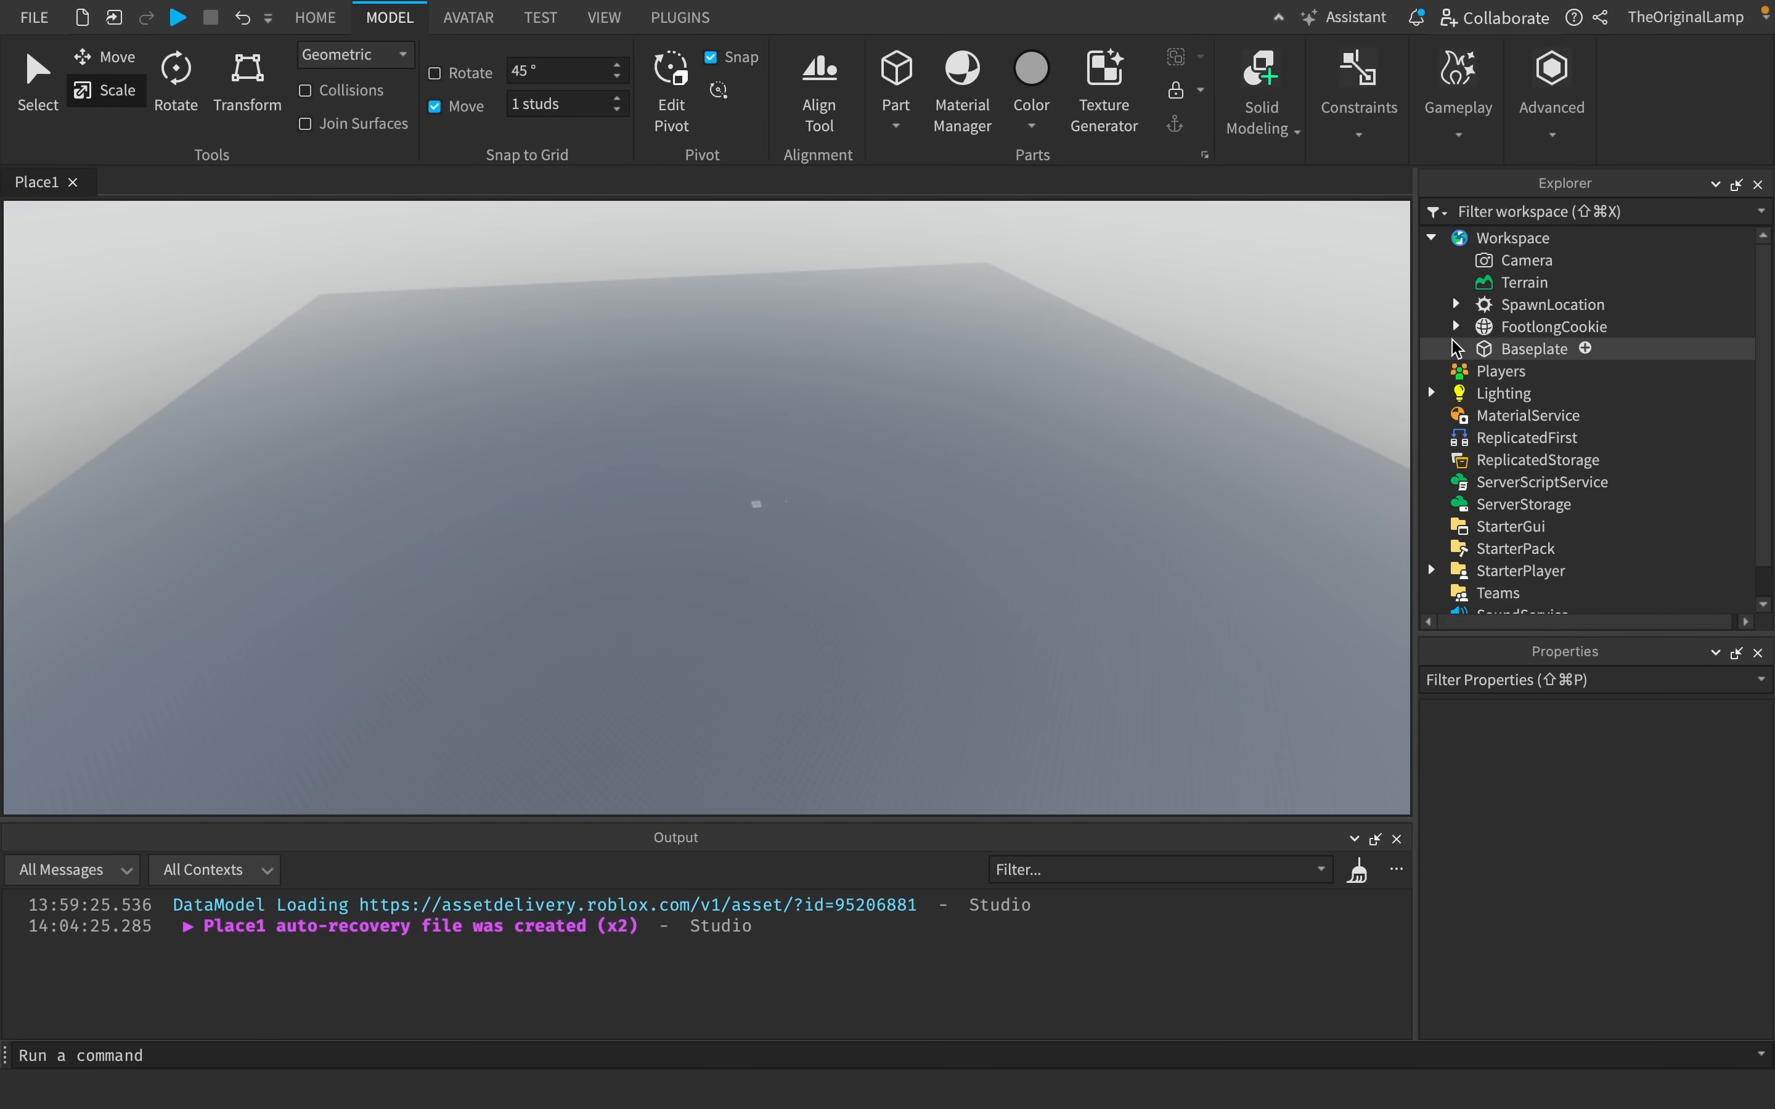
left_click(1467, 349)
right_click_drag(1351, 433, 820, 475)
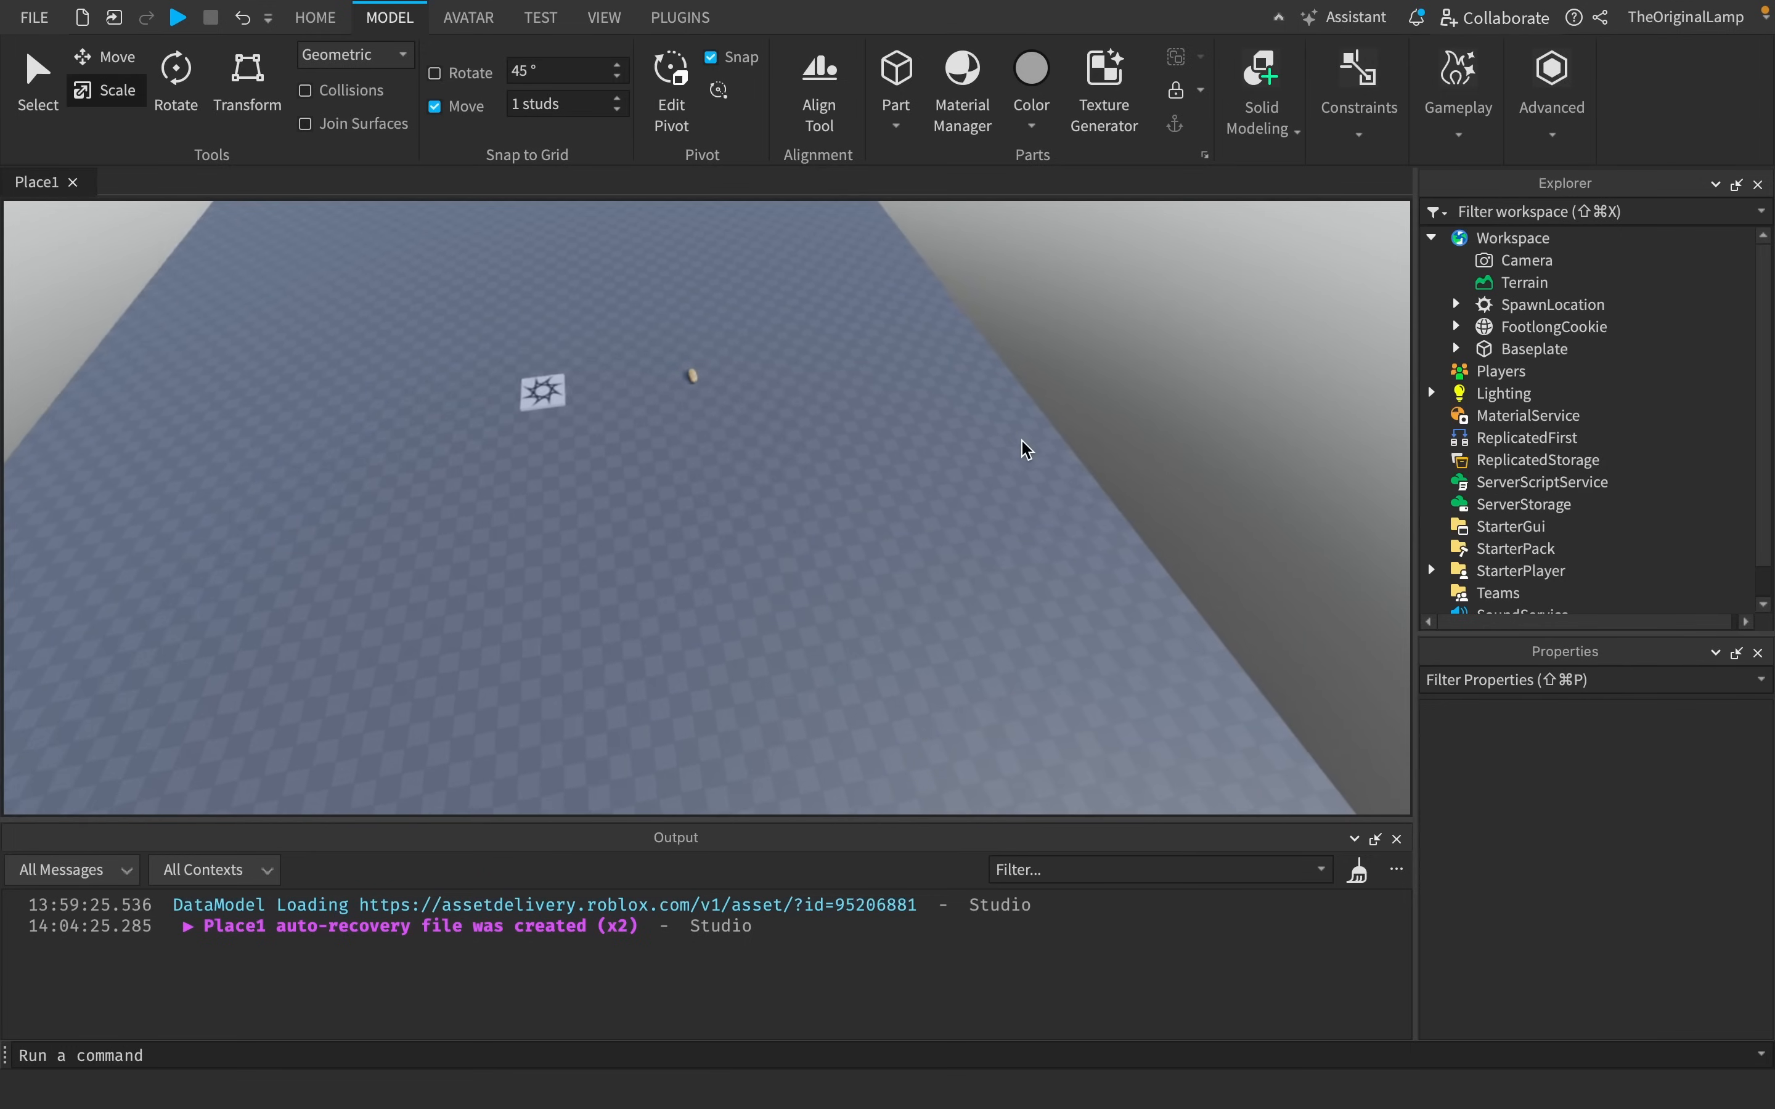
scroll(1026, 449, "down", 10)
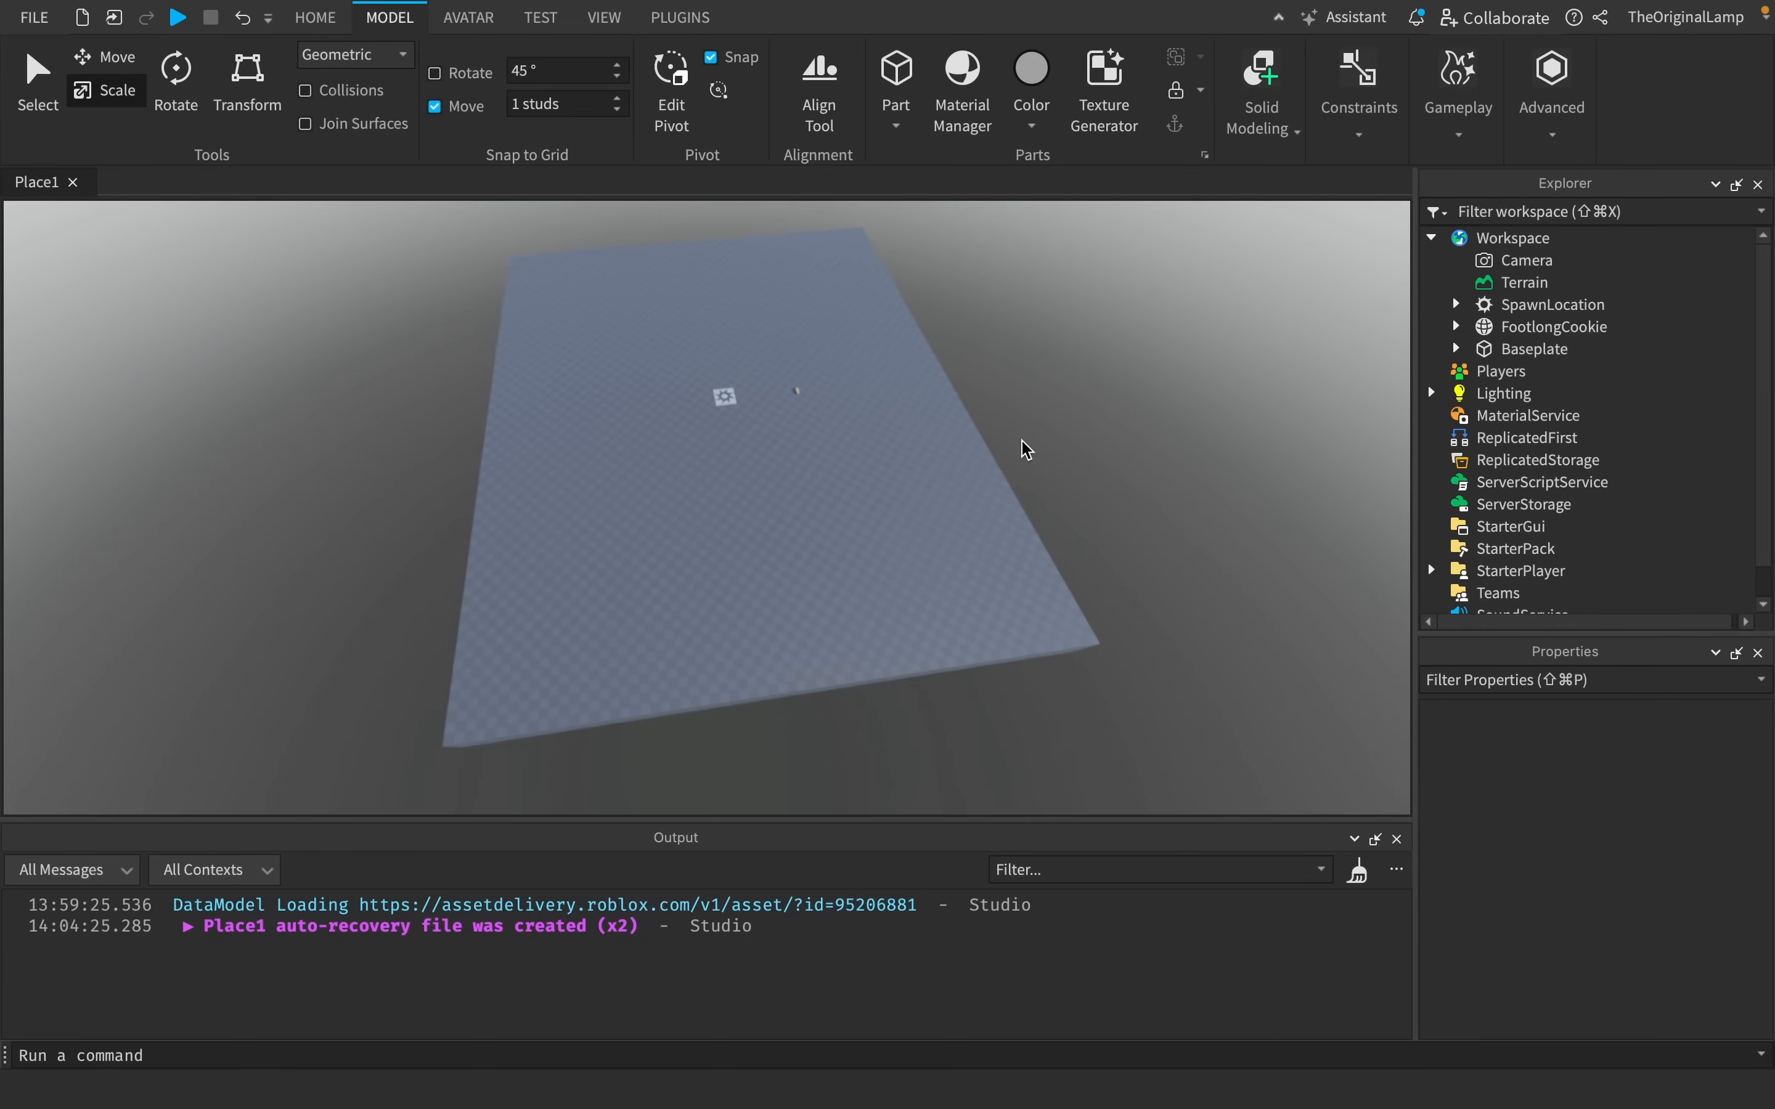
scroll(1026, 449, "up", 1)
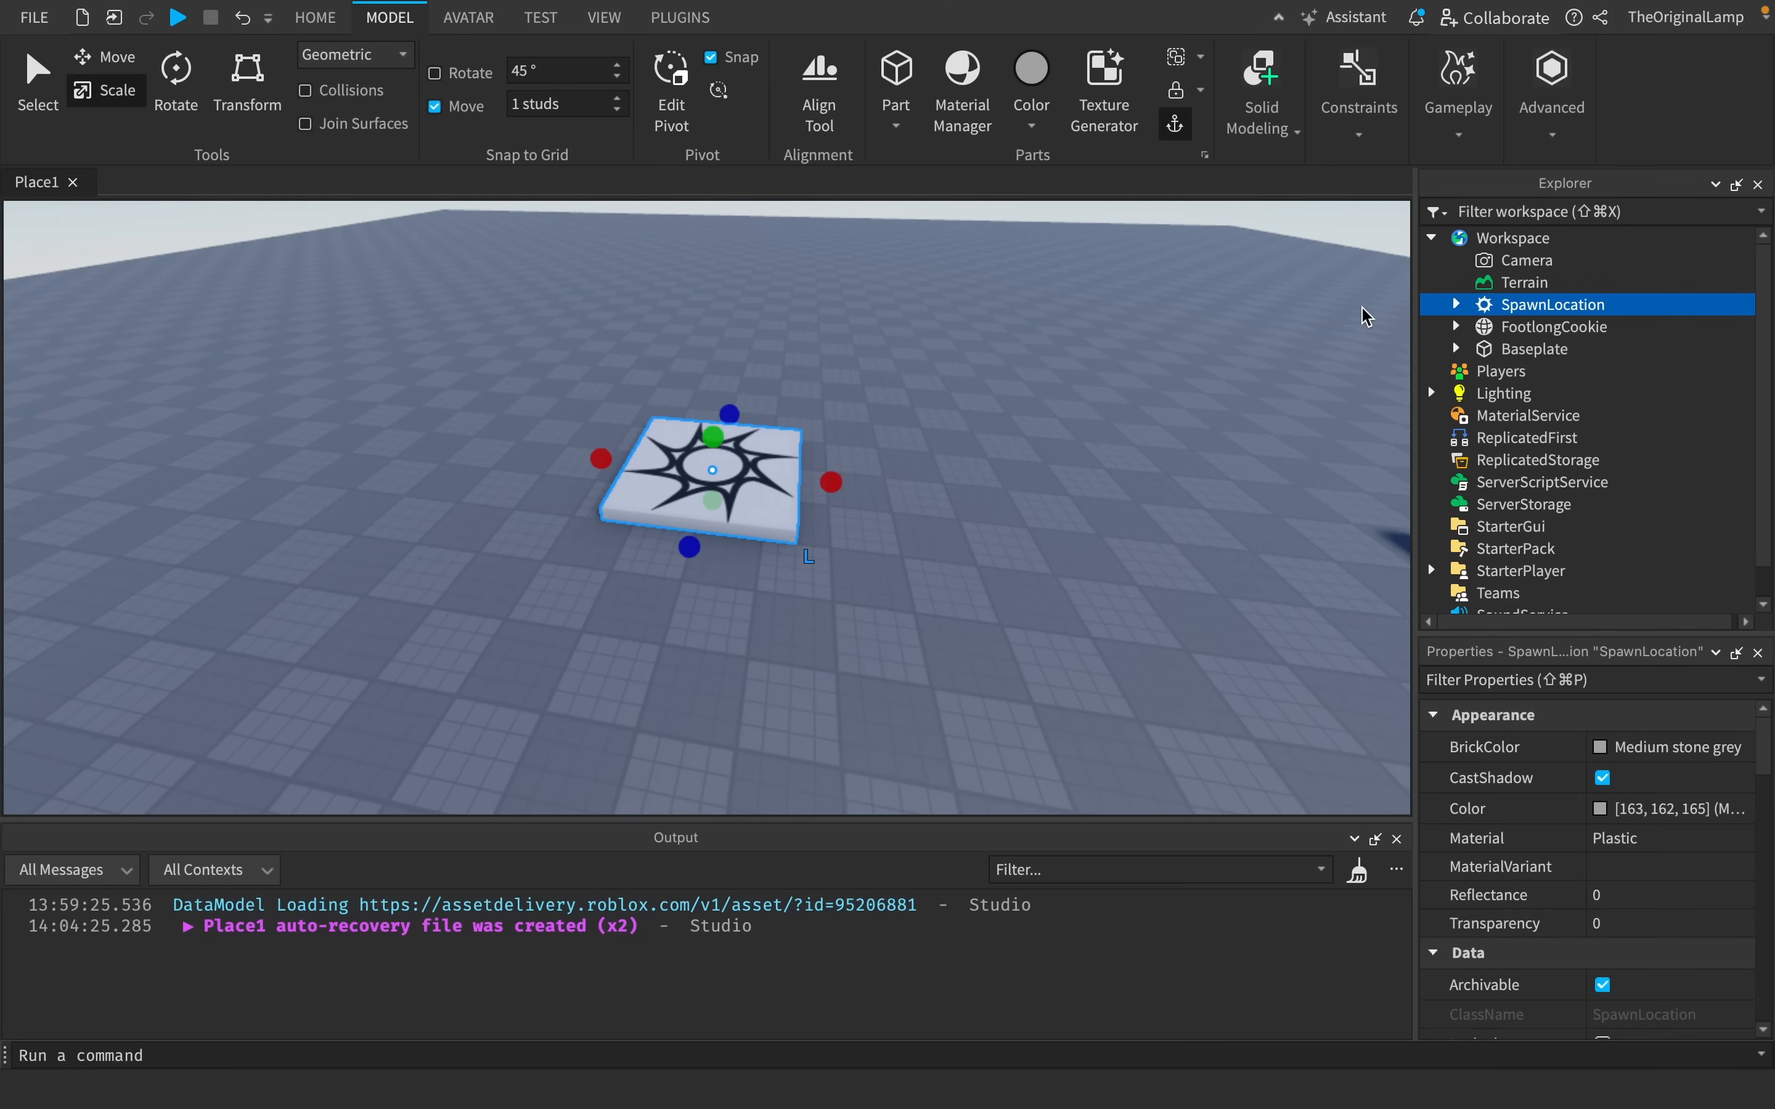
Delete the decal inside the SpawnLocation.
left_click(1456, 304)
left_click(1525, 326)
key("Delete")
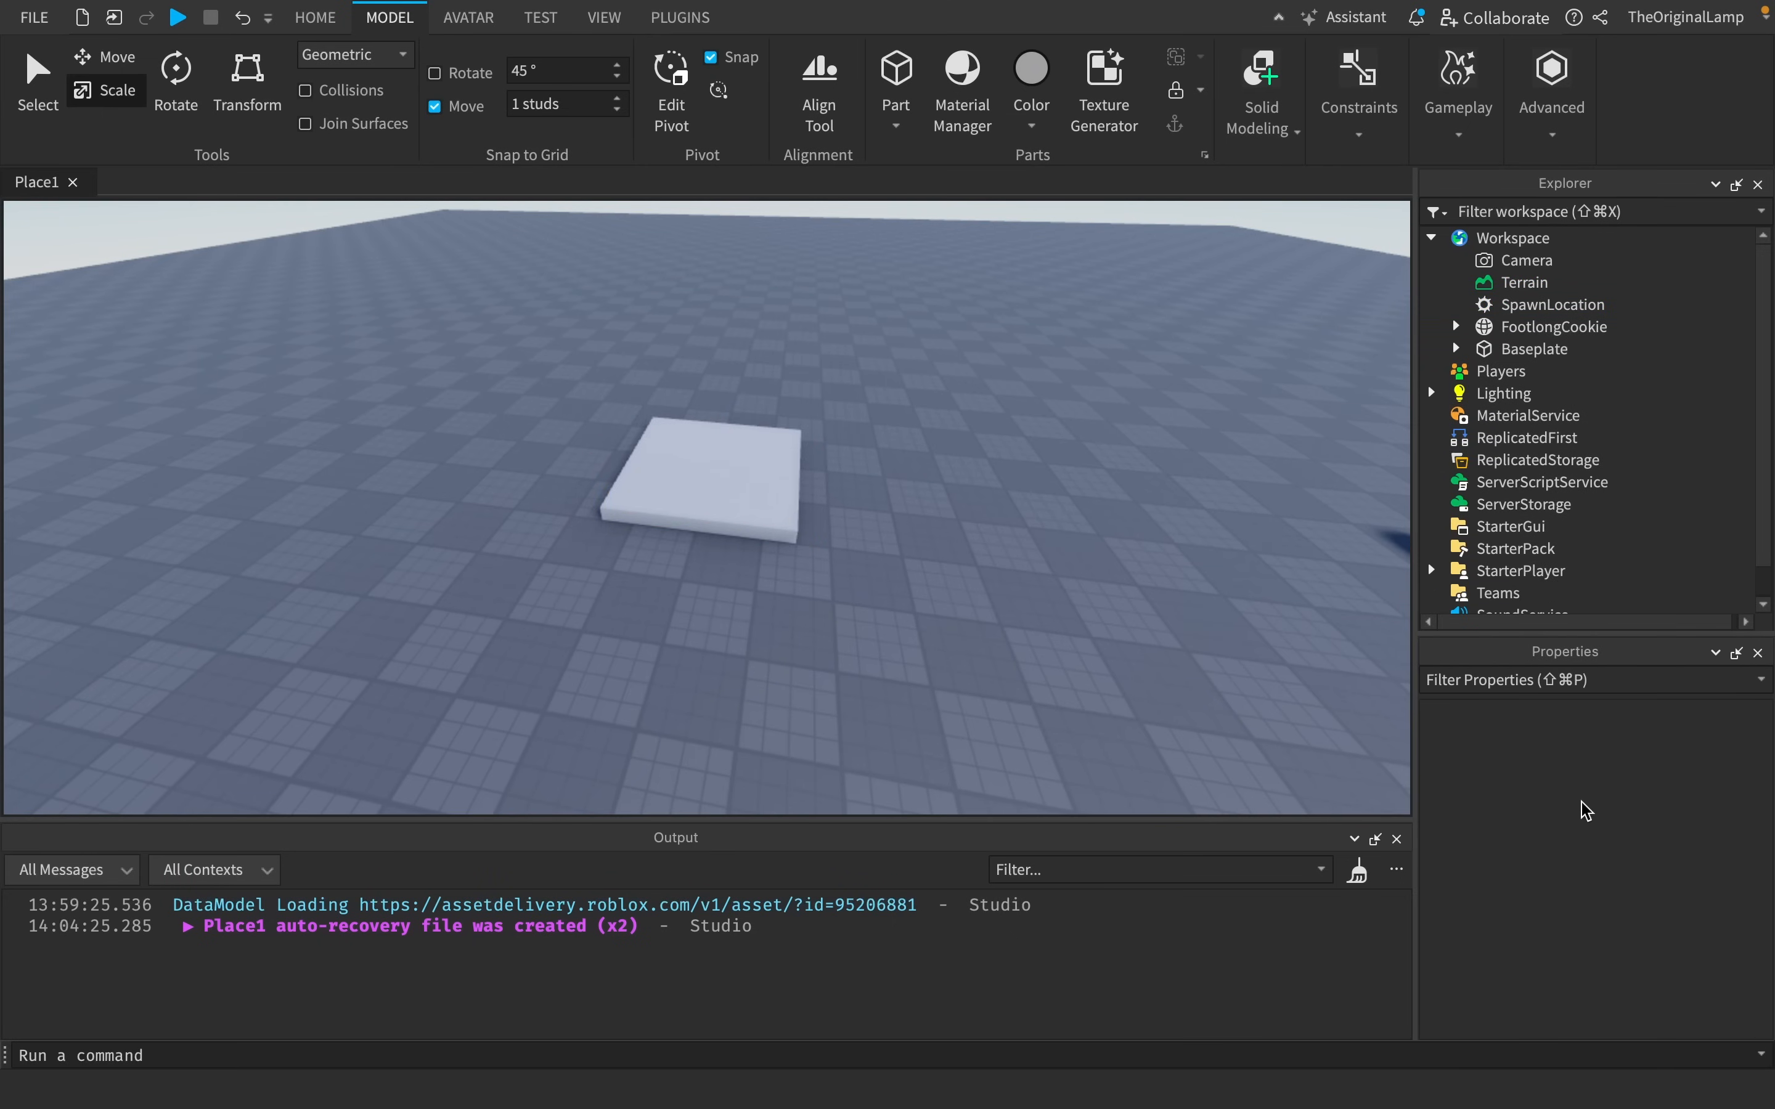
Make the SpawnLocation fully transparent through its properties.
left_click(1540, 304)
scroll(1609, 812, "down", 5)
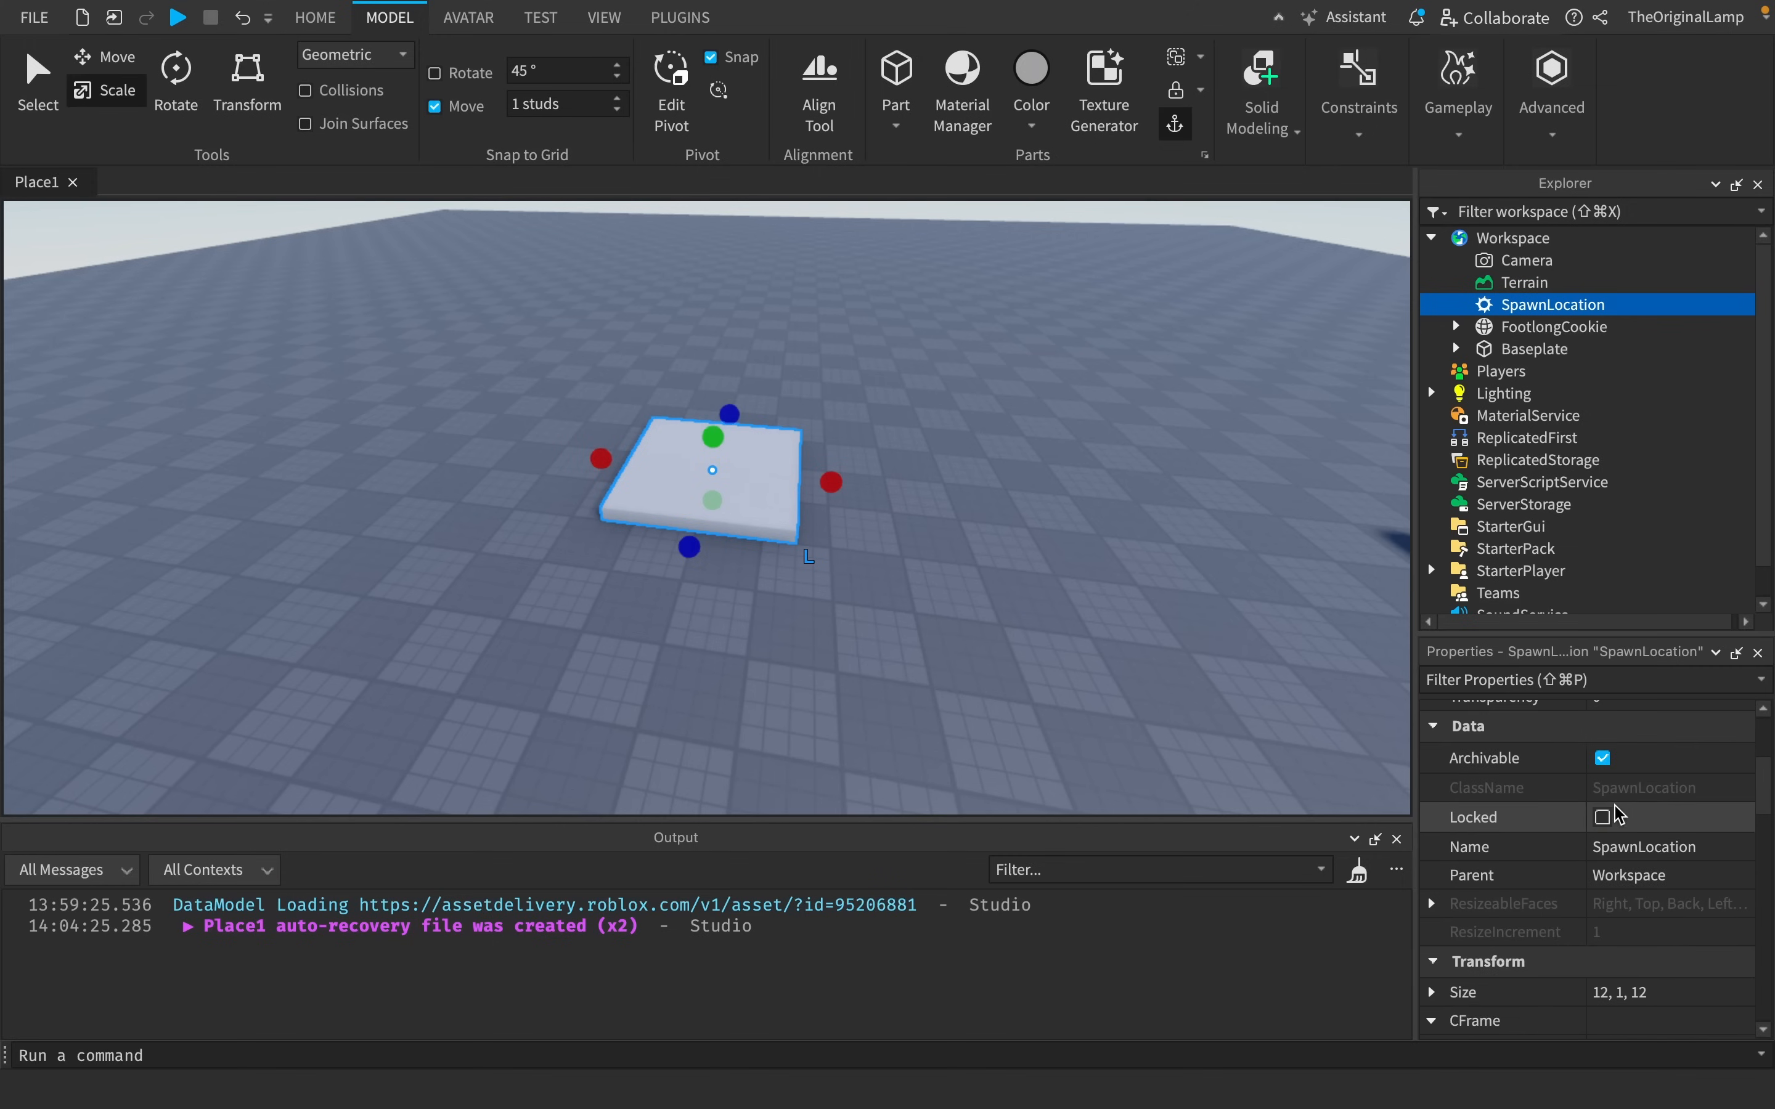
scroll(1623, 864, "down", 5)
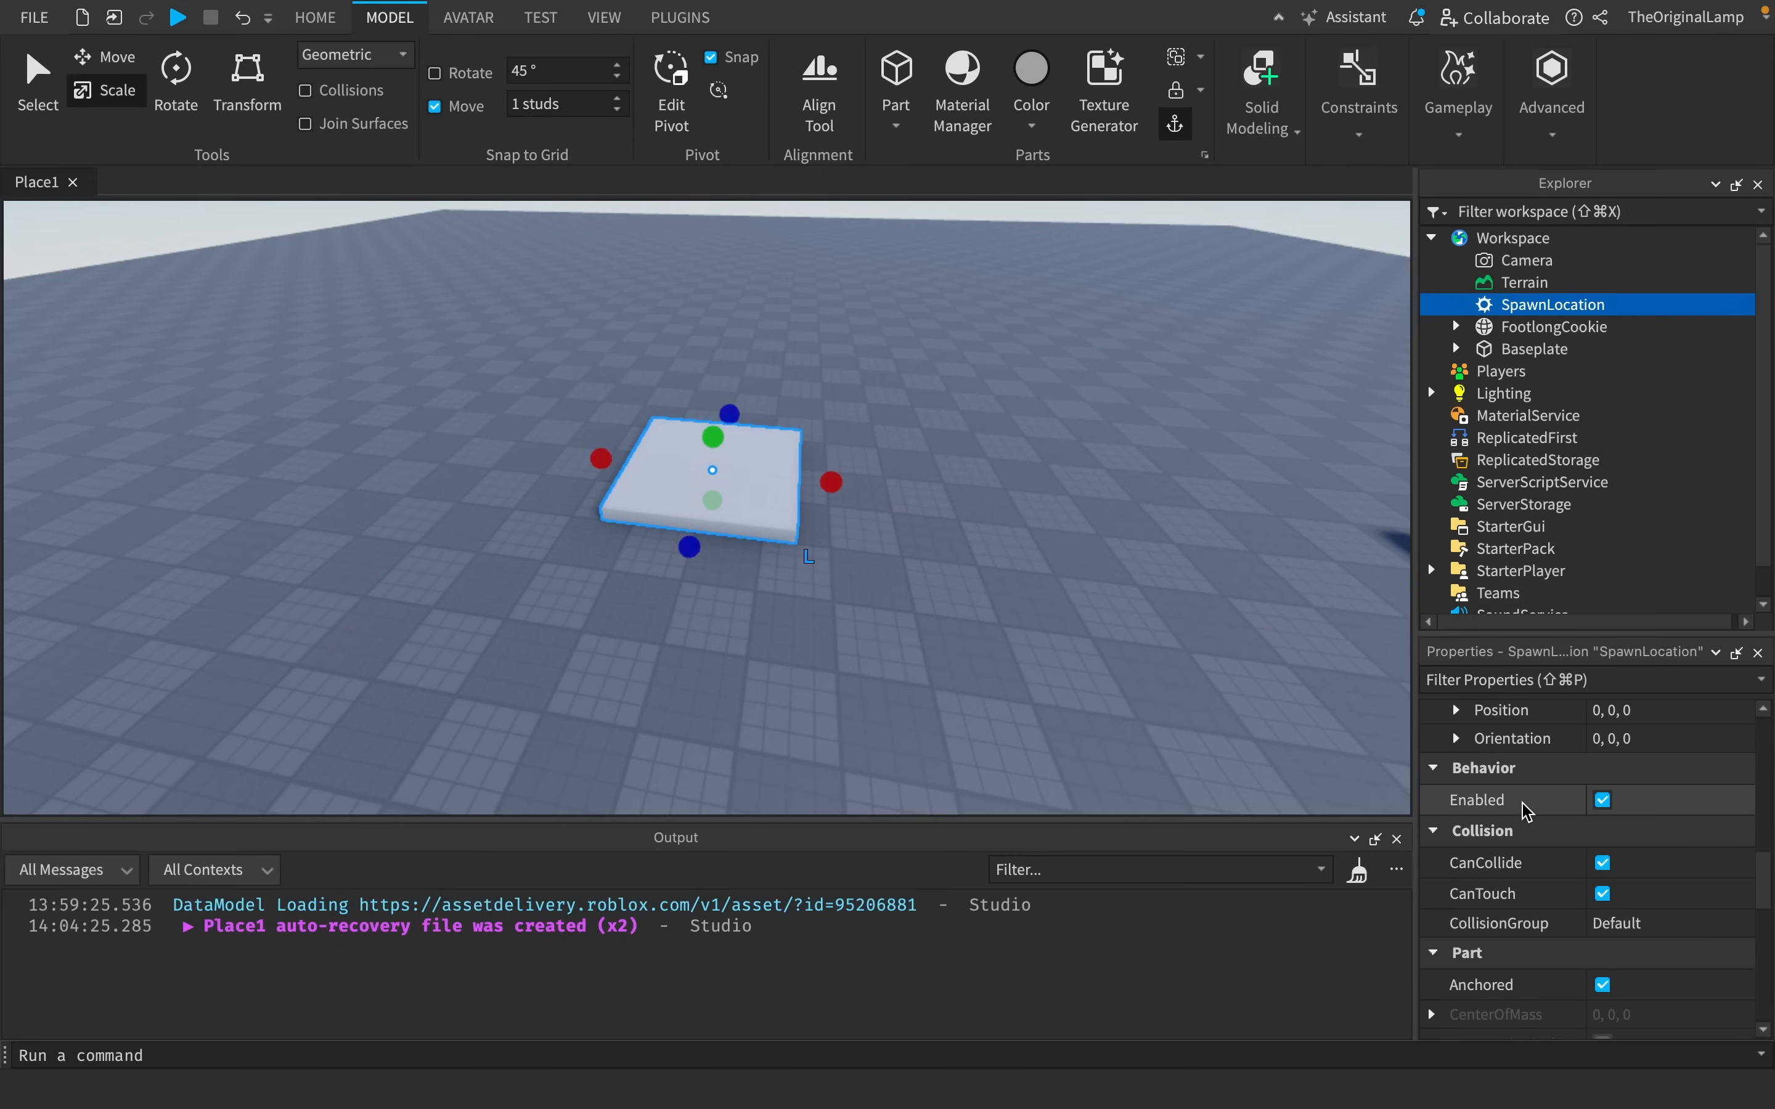
scroll(1635, 902, "up", 5)
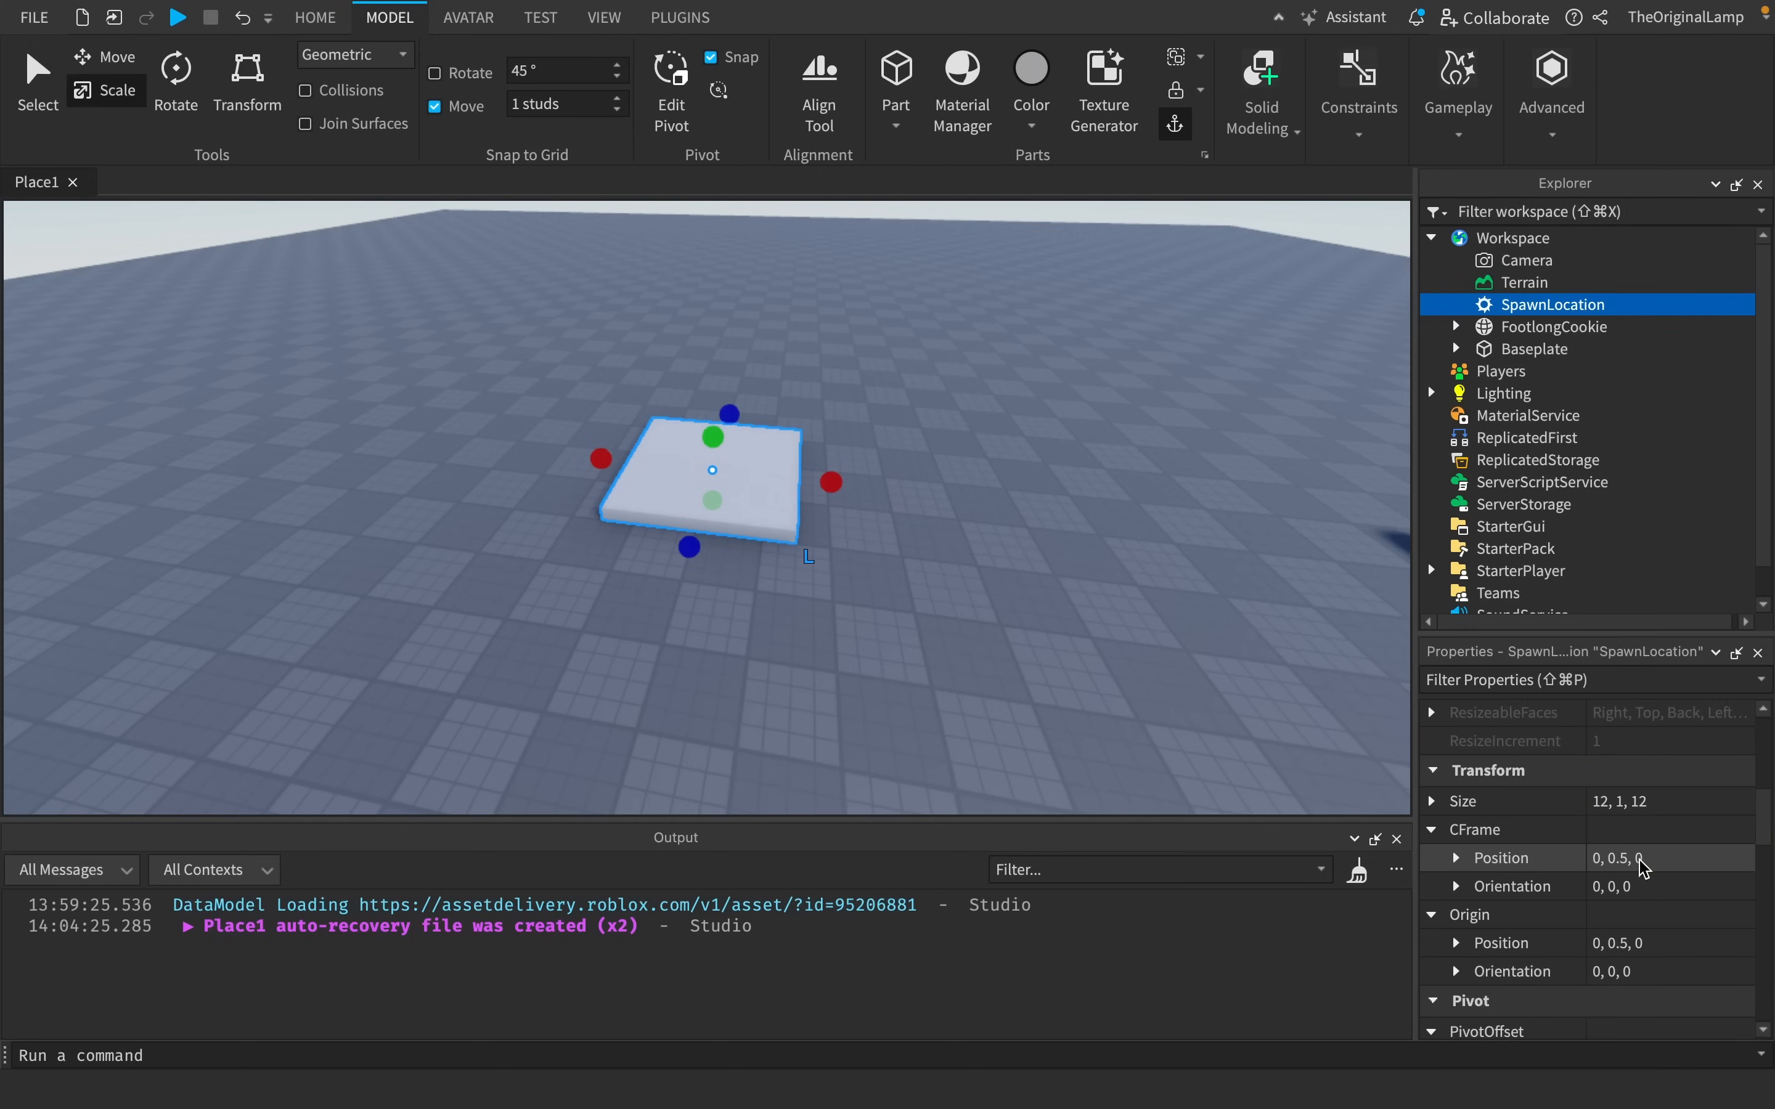
scroll(1640, 868, "up", 3)
left_click(1652, 914)
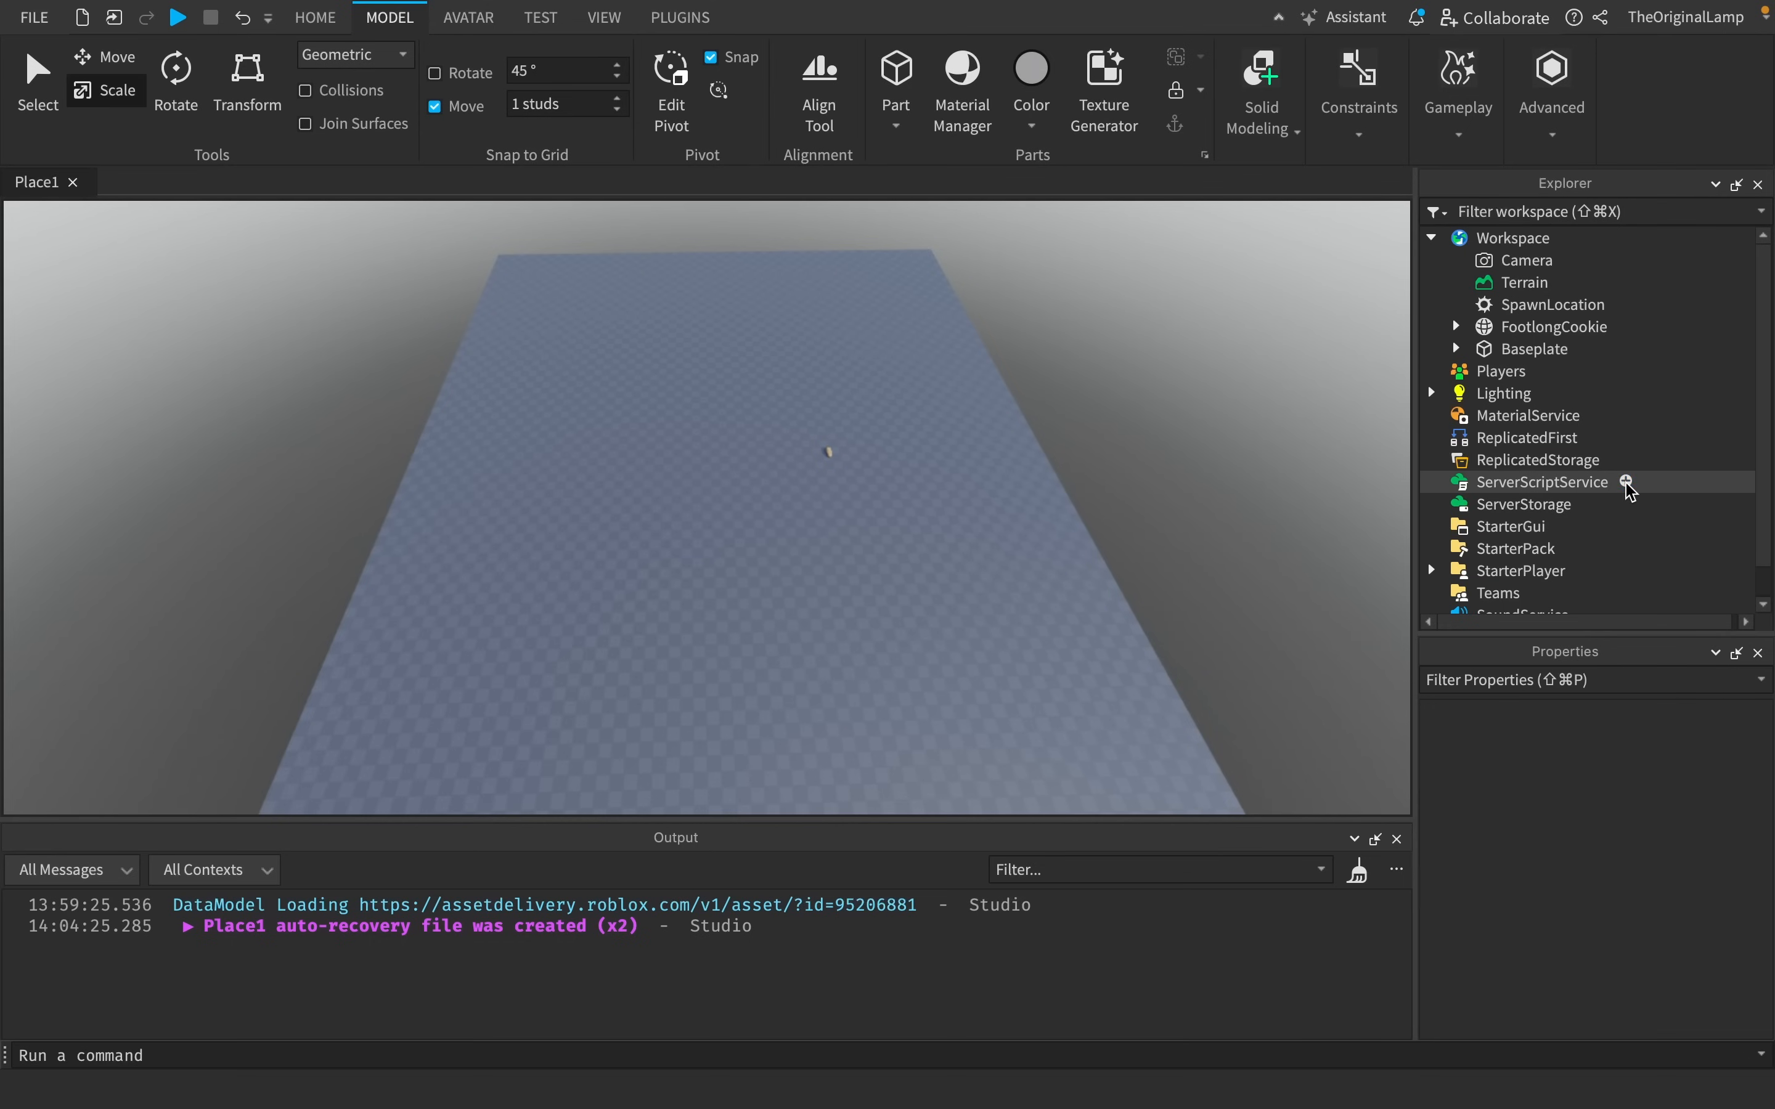
Add a Script to ServerScriptService and name it CookieSpawnScript.
left_click(1626, 481)
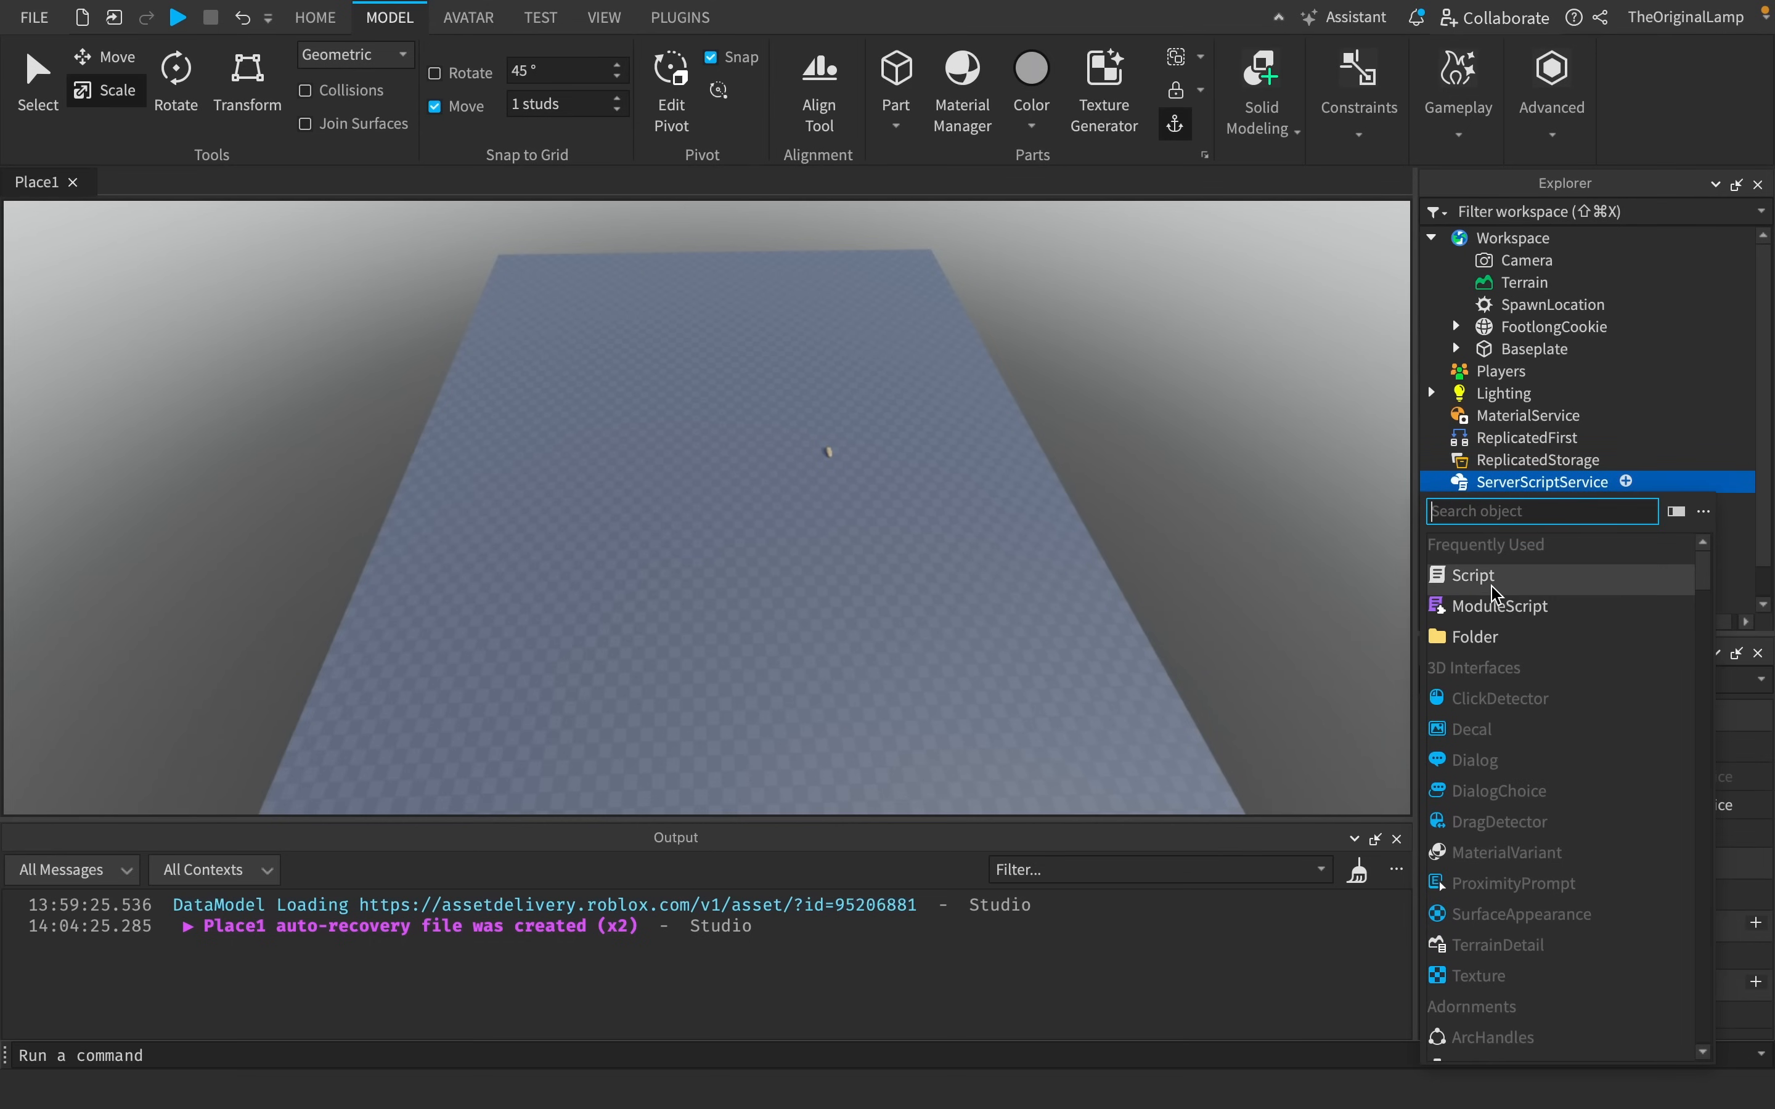
left_click(1492, 577)
type("CookieS")
type("pawnScri")
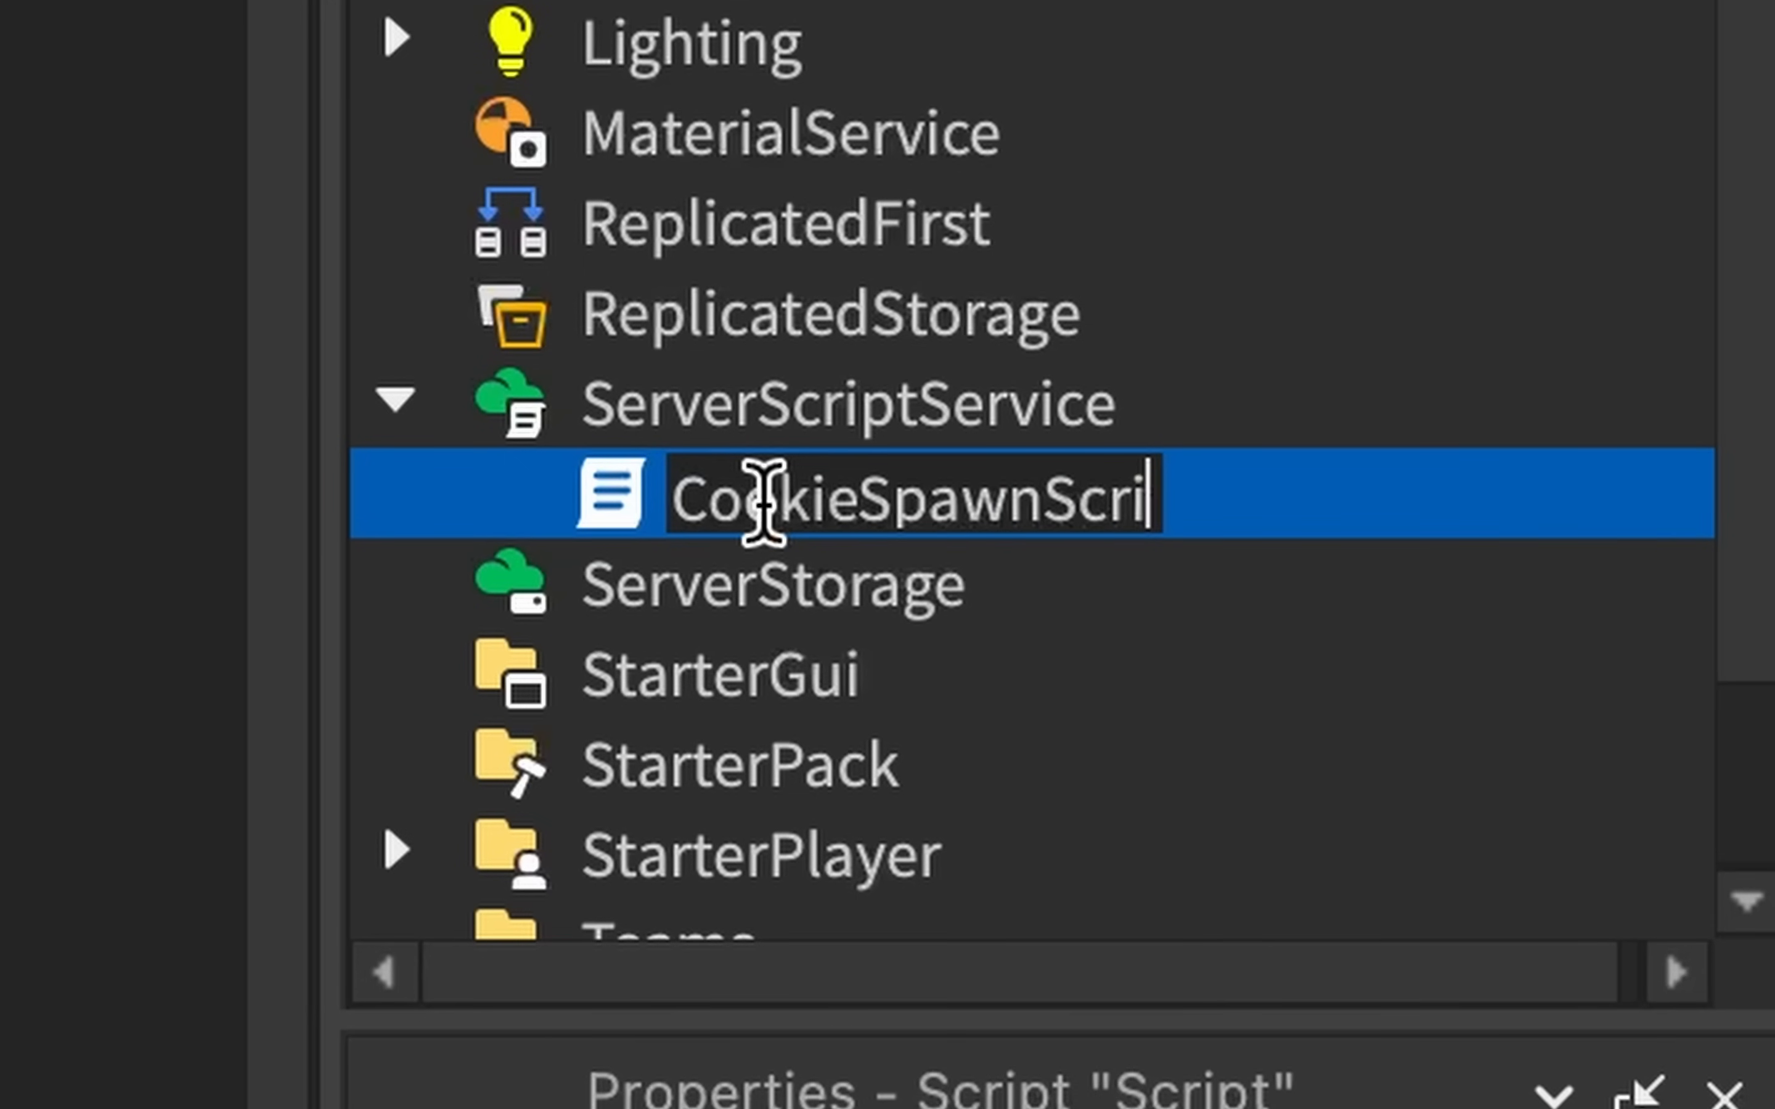
type("pt")
key("Return")
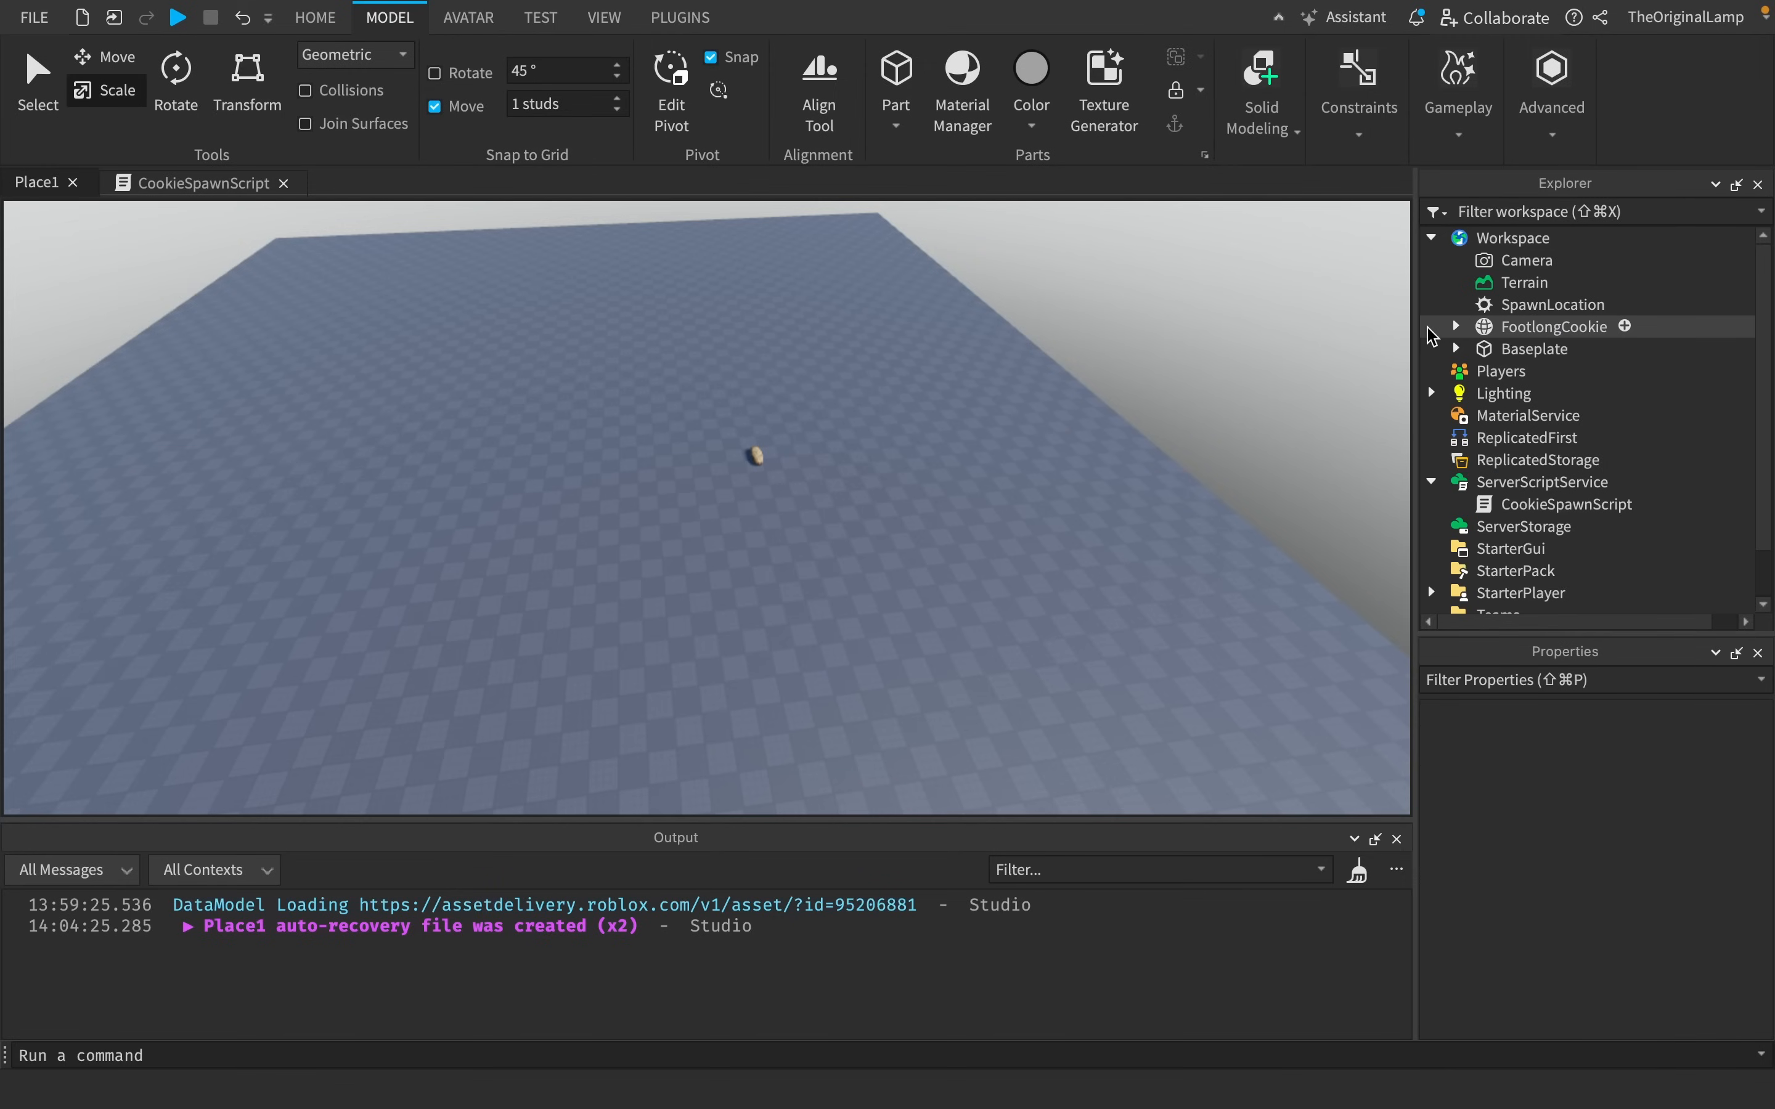
Move the FootlongCookie from the Workspace into ReplicatedStorage.
left_click(756, 455)
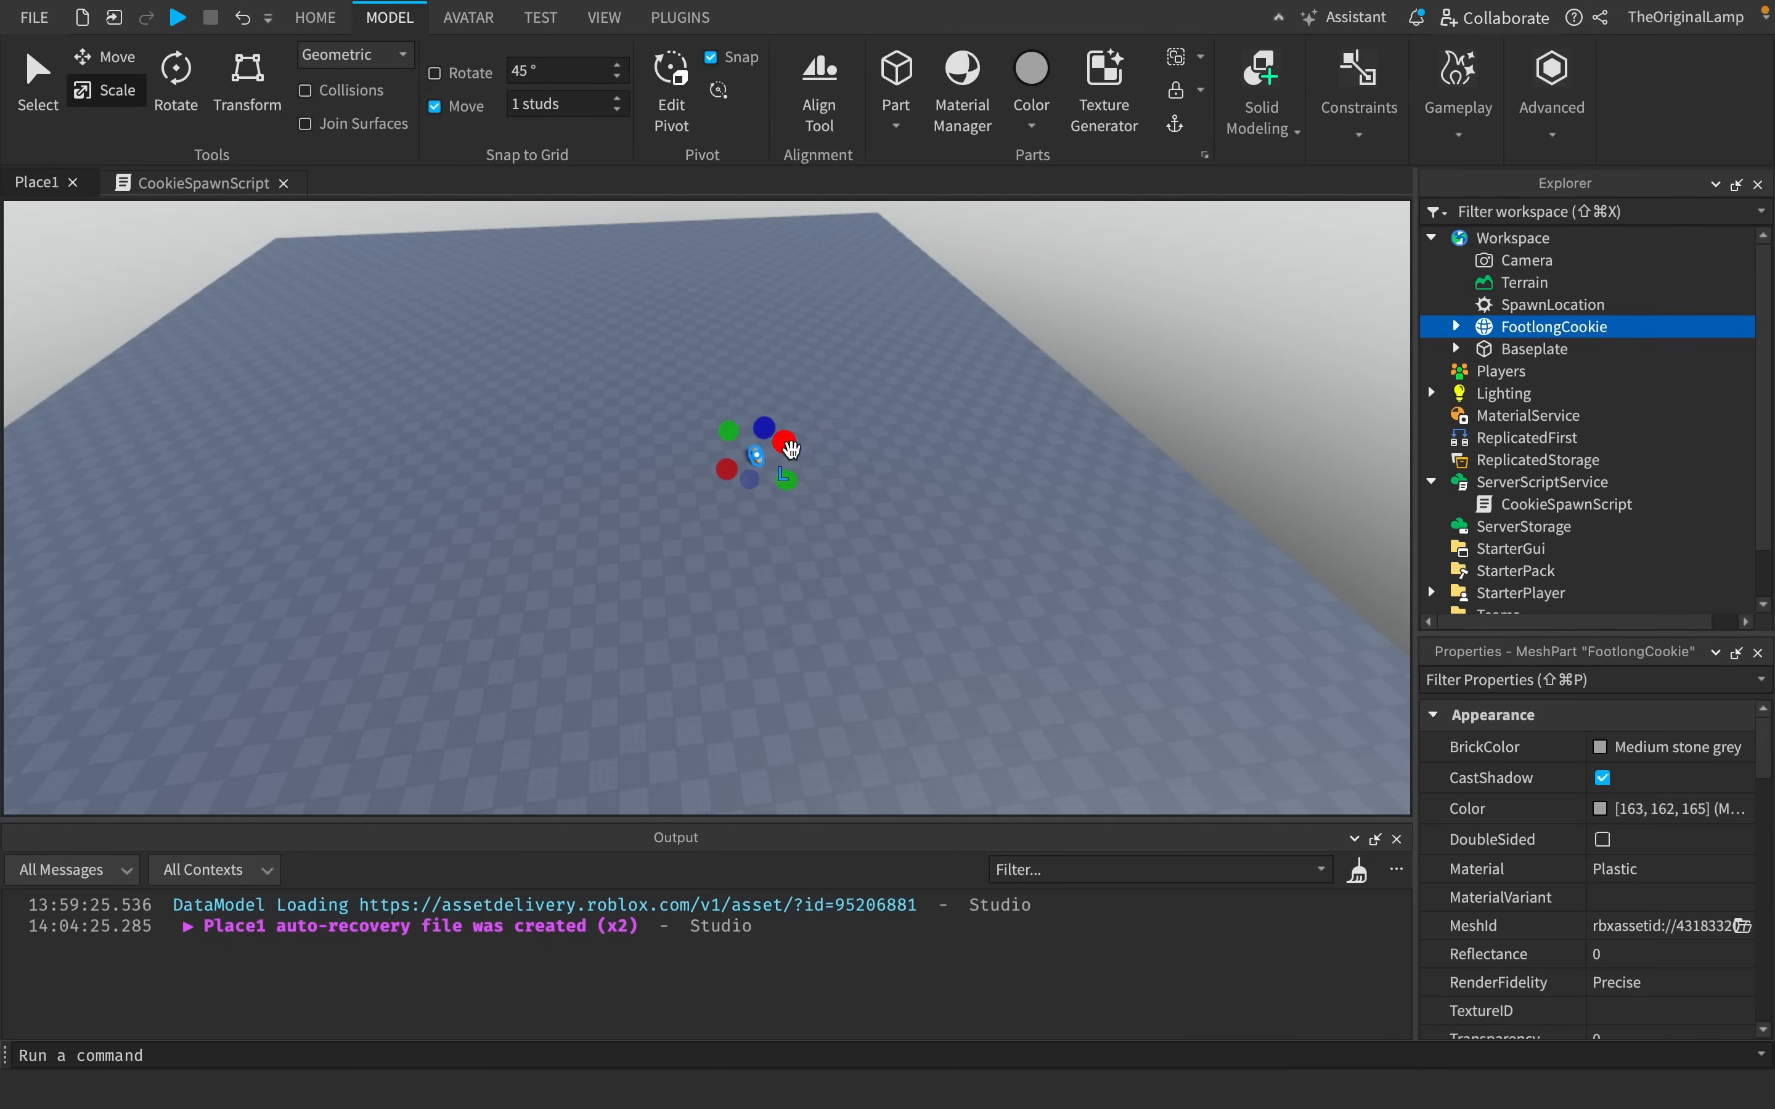
left_click_drag(1537, 331, 1488, 461)
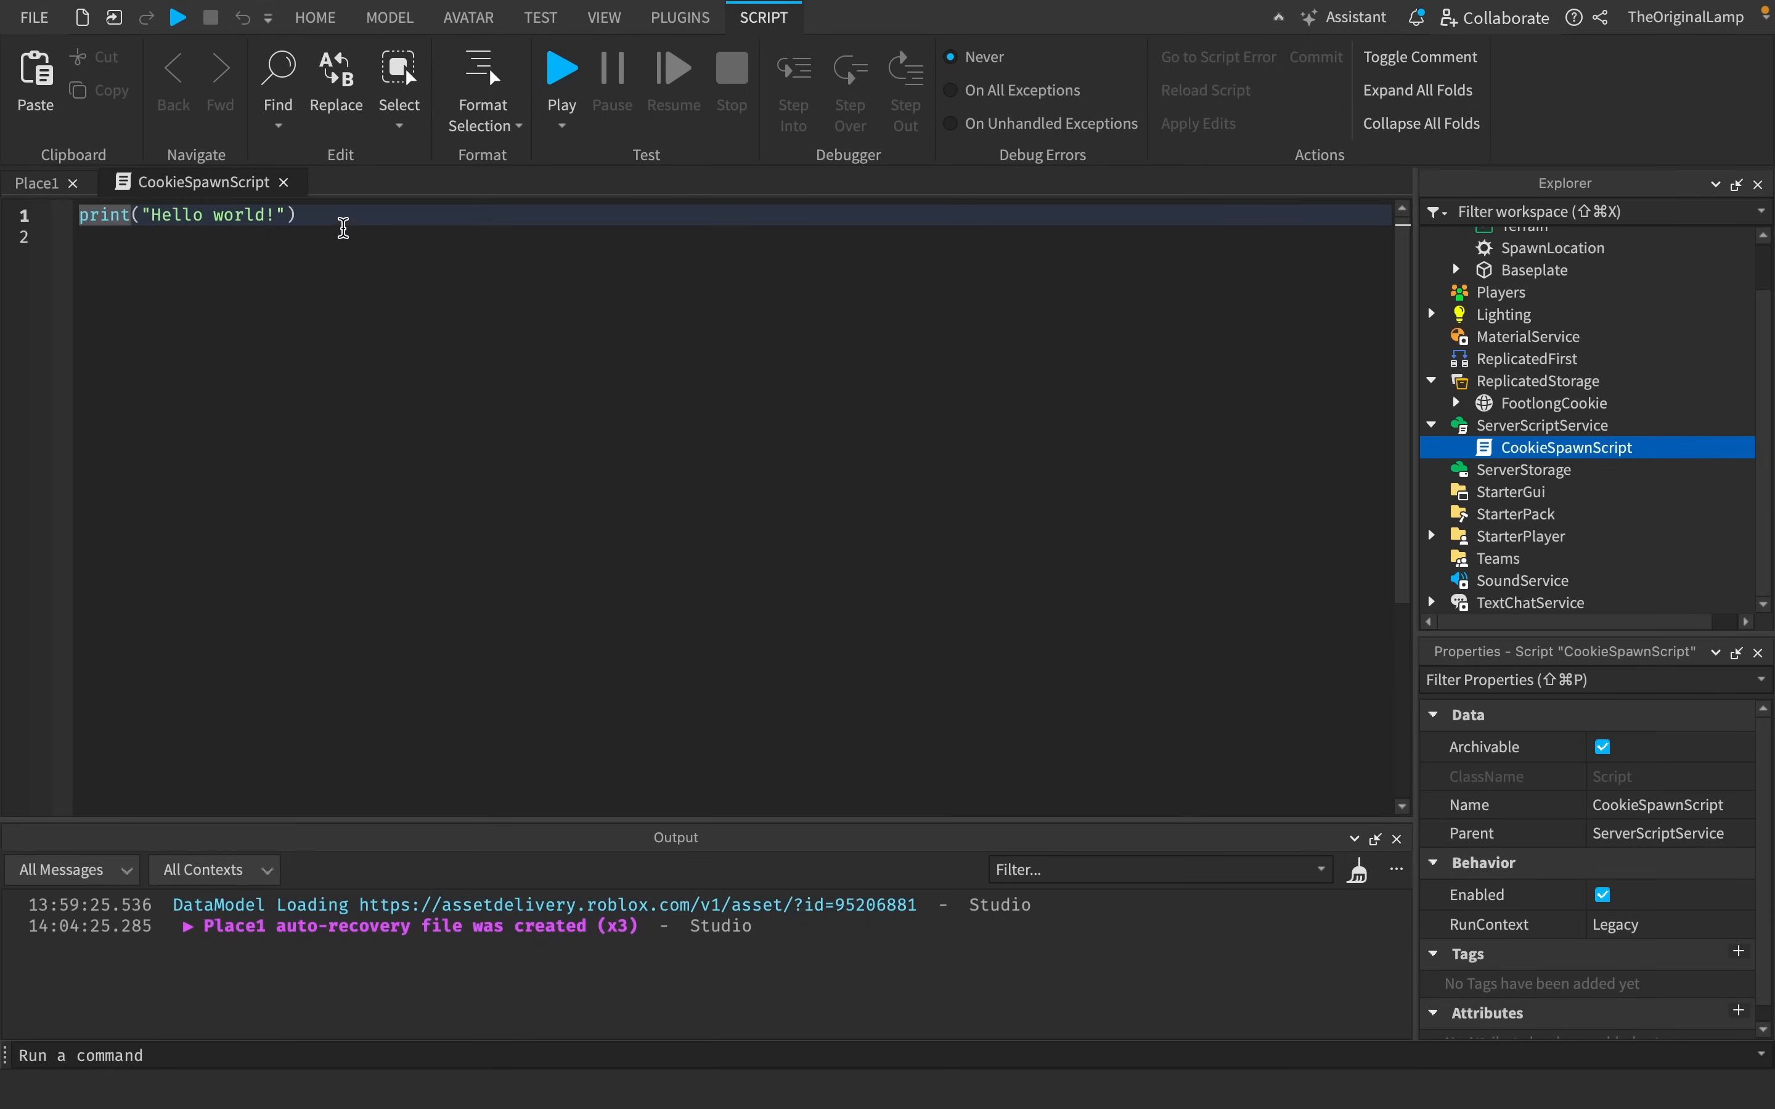
Replace the default print line in CookieSpawnScript with a "while task.wait(2) do" loop.
left_click_drag(340, 220, 80, 215)
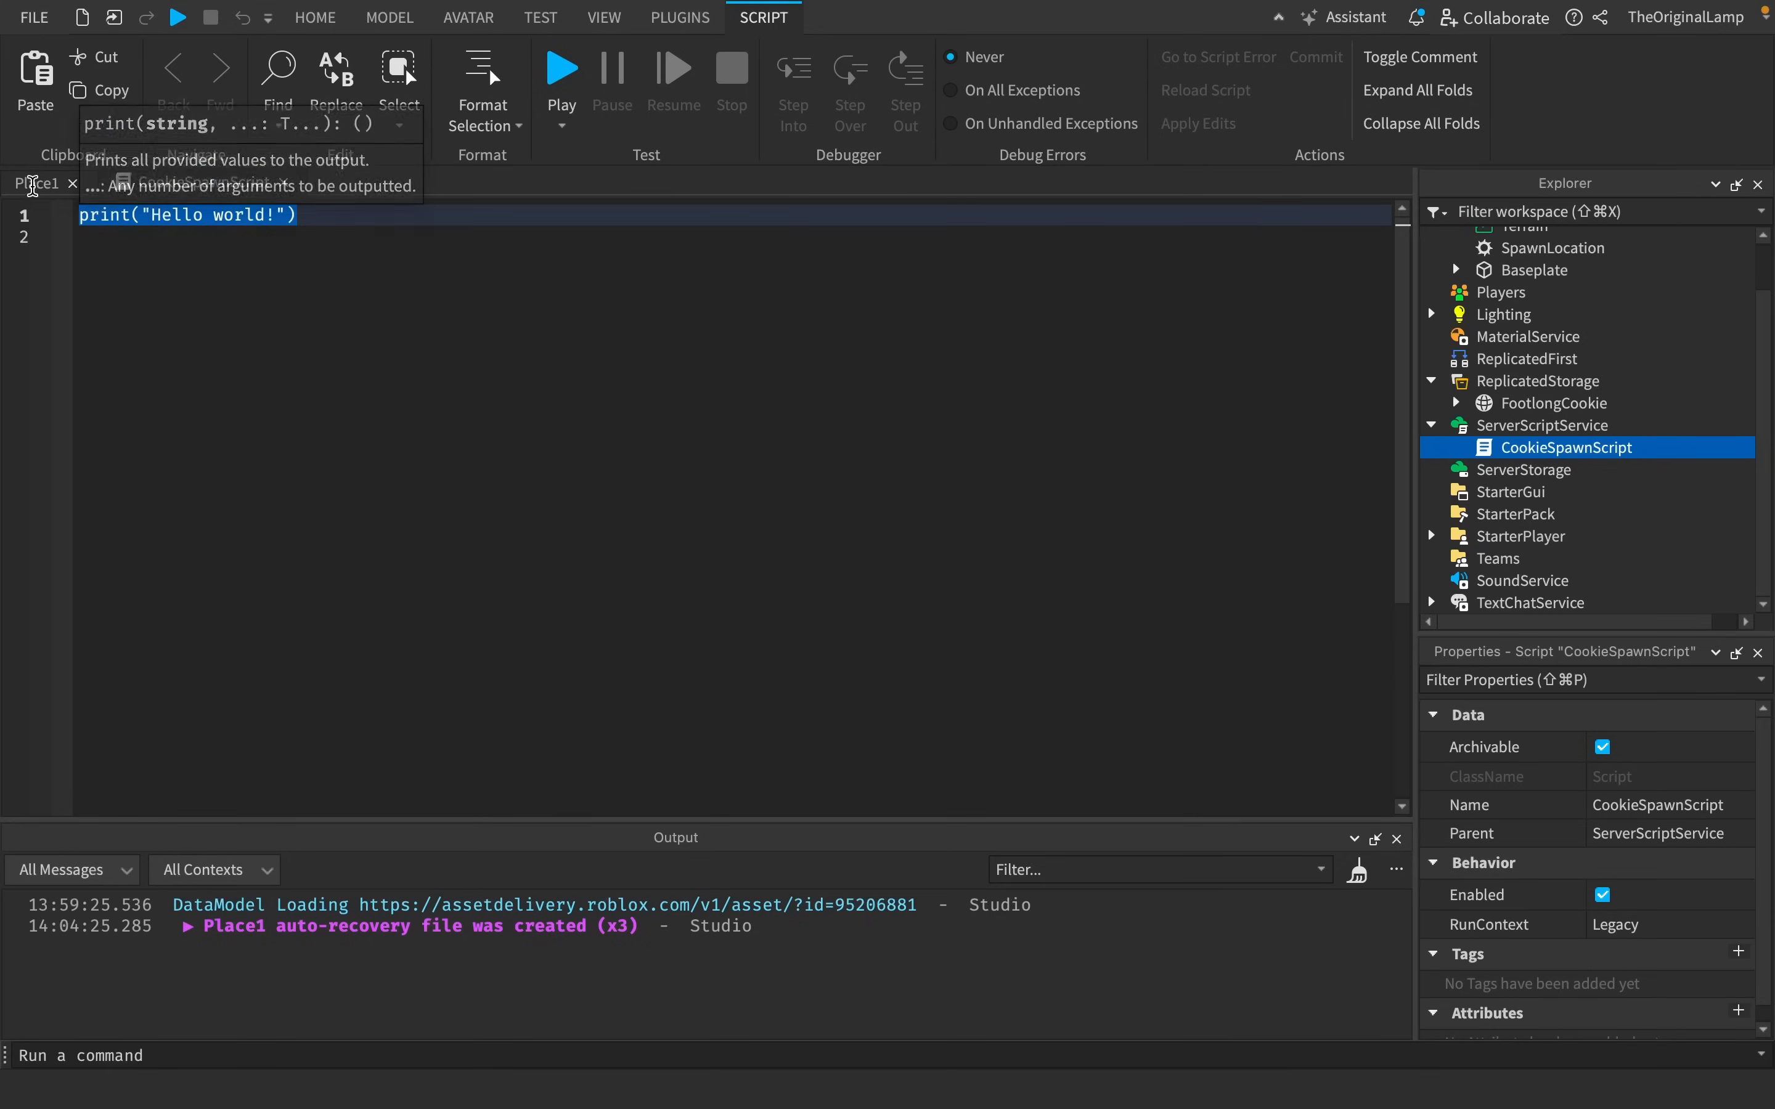
type("whil")
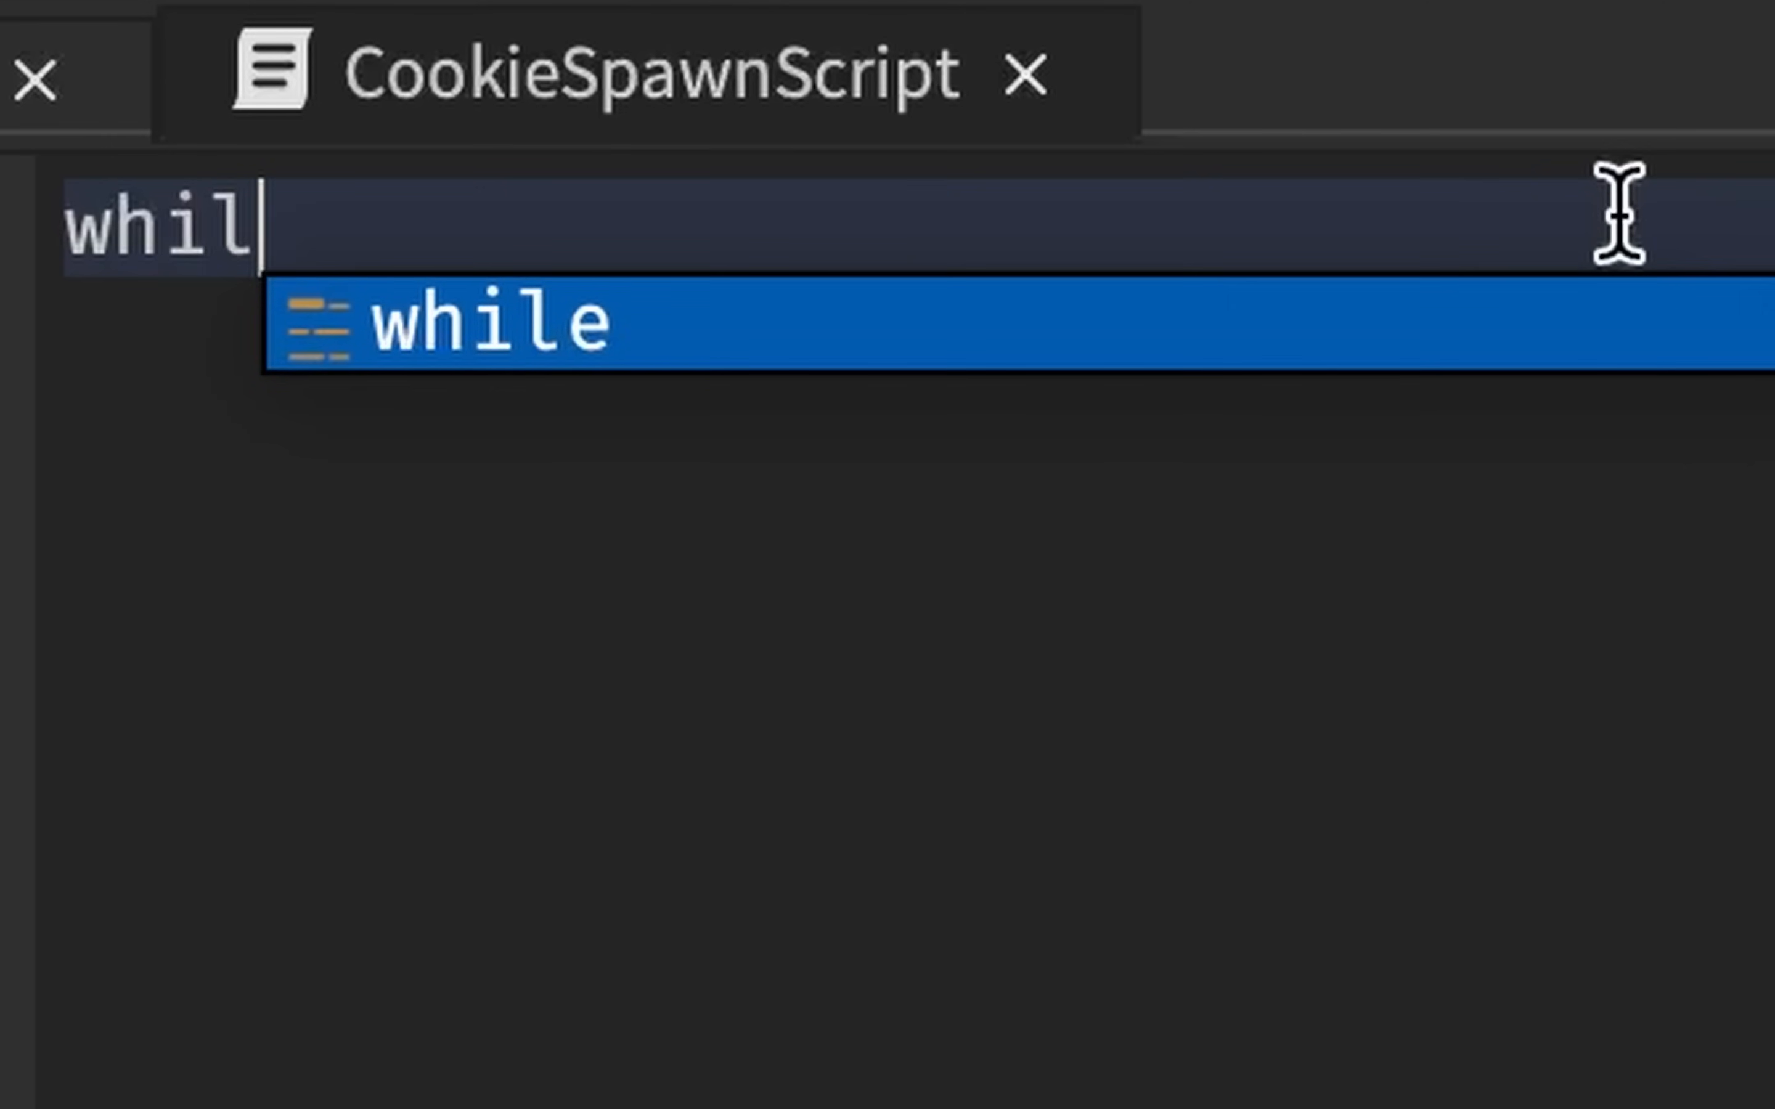
type("e task,wa")
key("BackSpace")
key("BackSpace")
key("BackSpace")
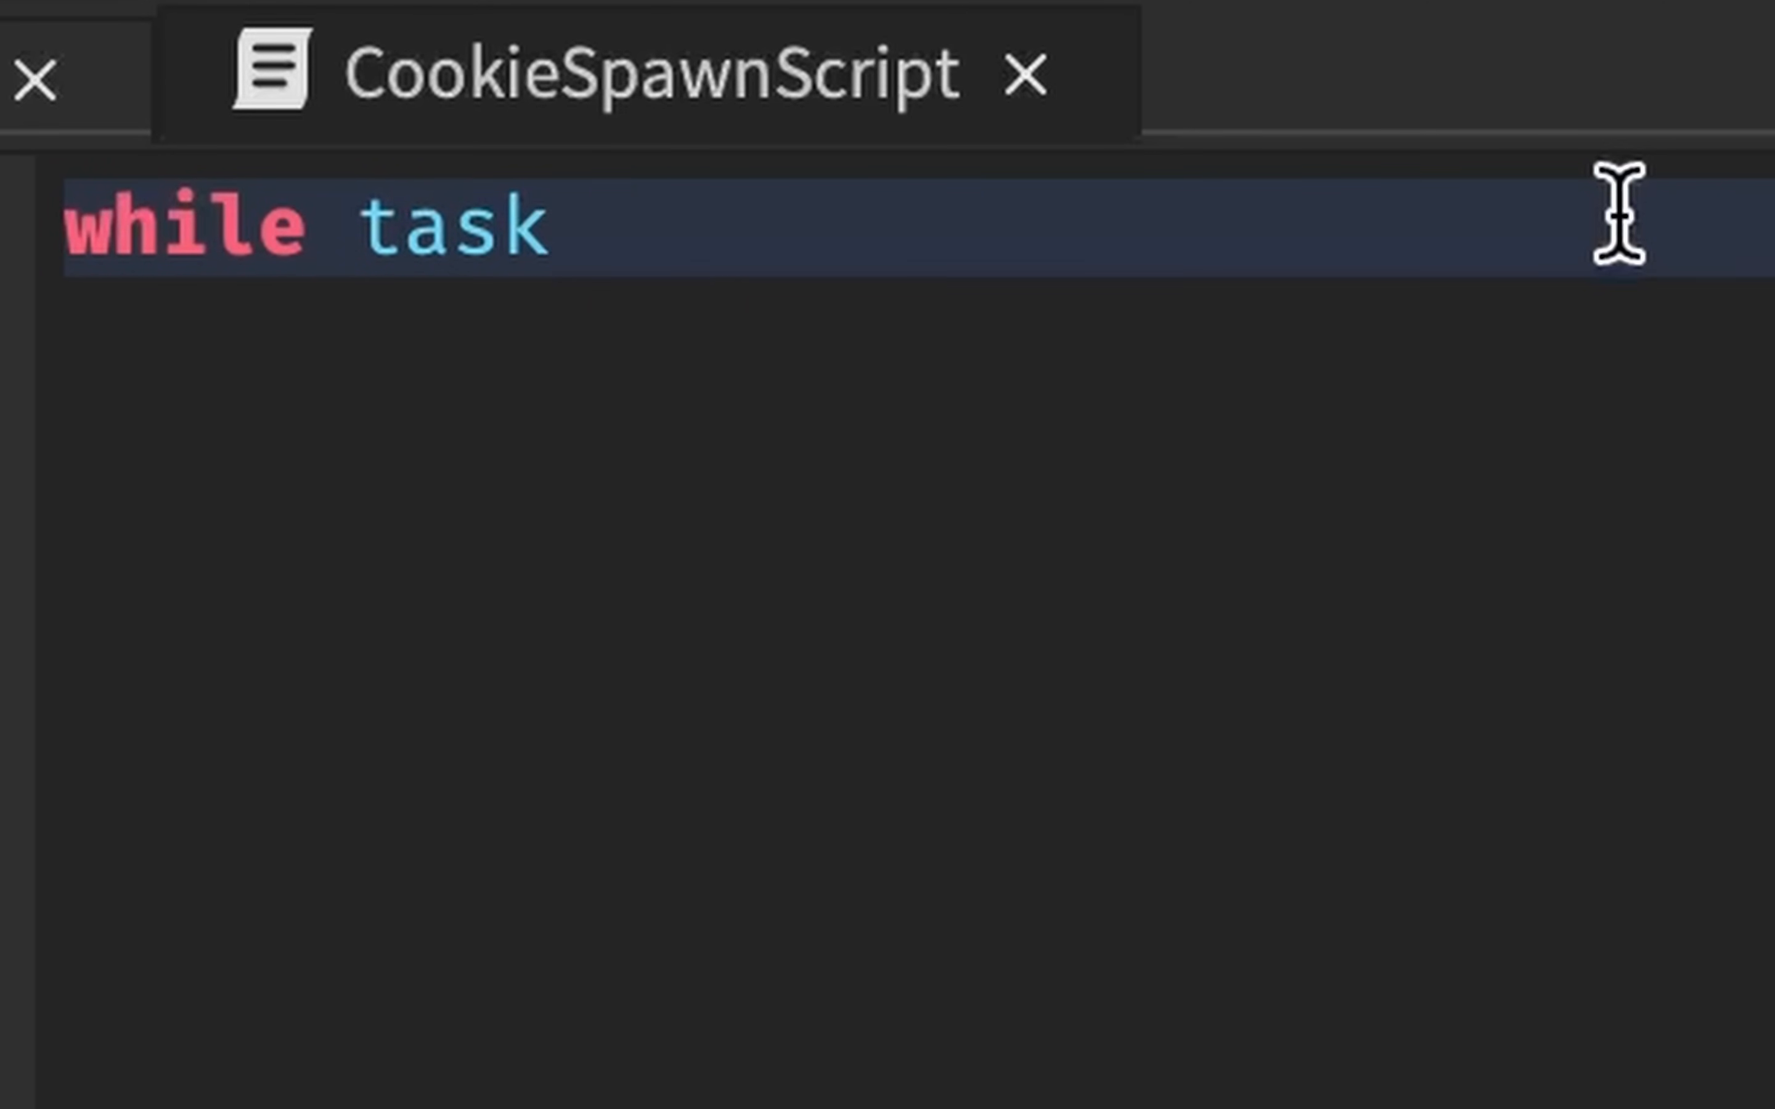
type(".wait(2) do")
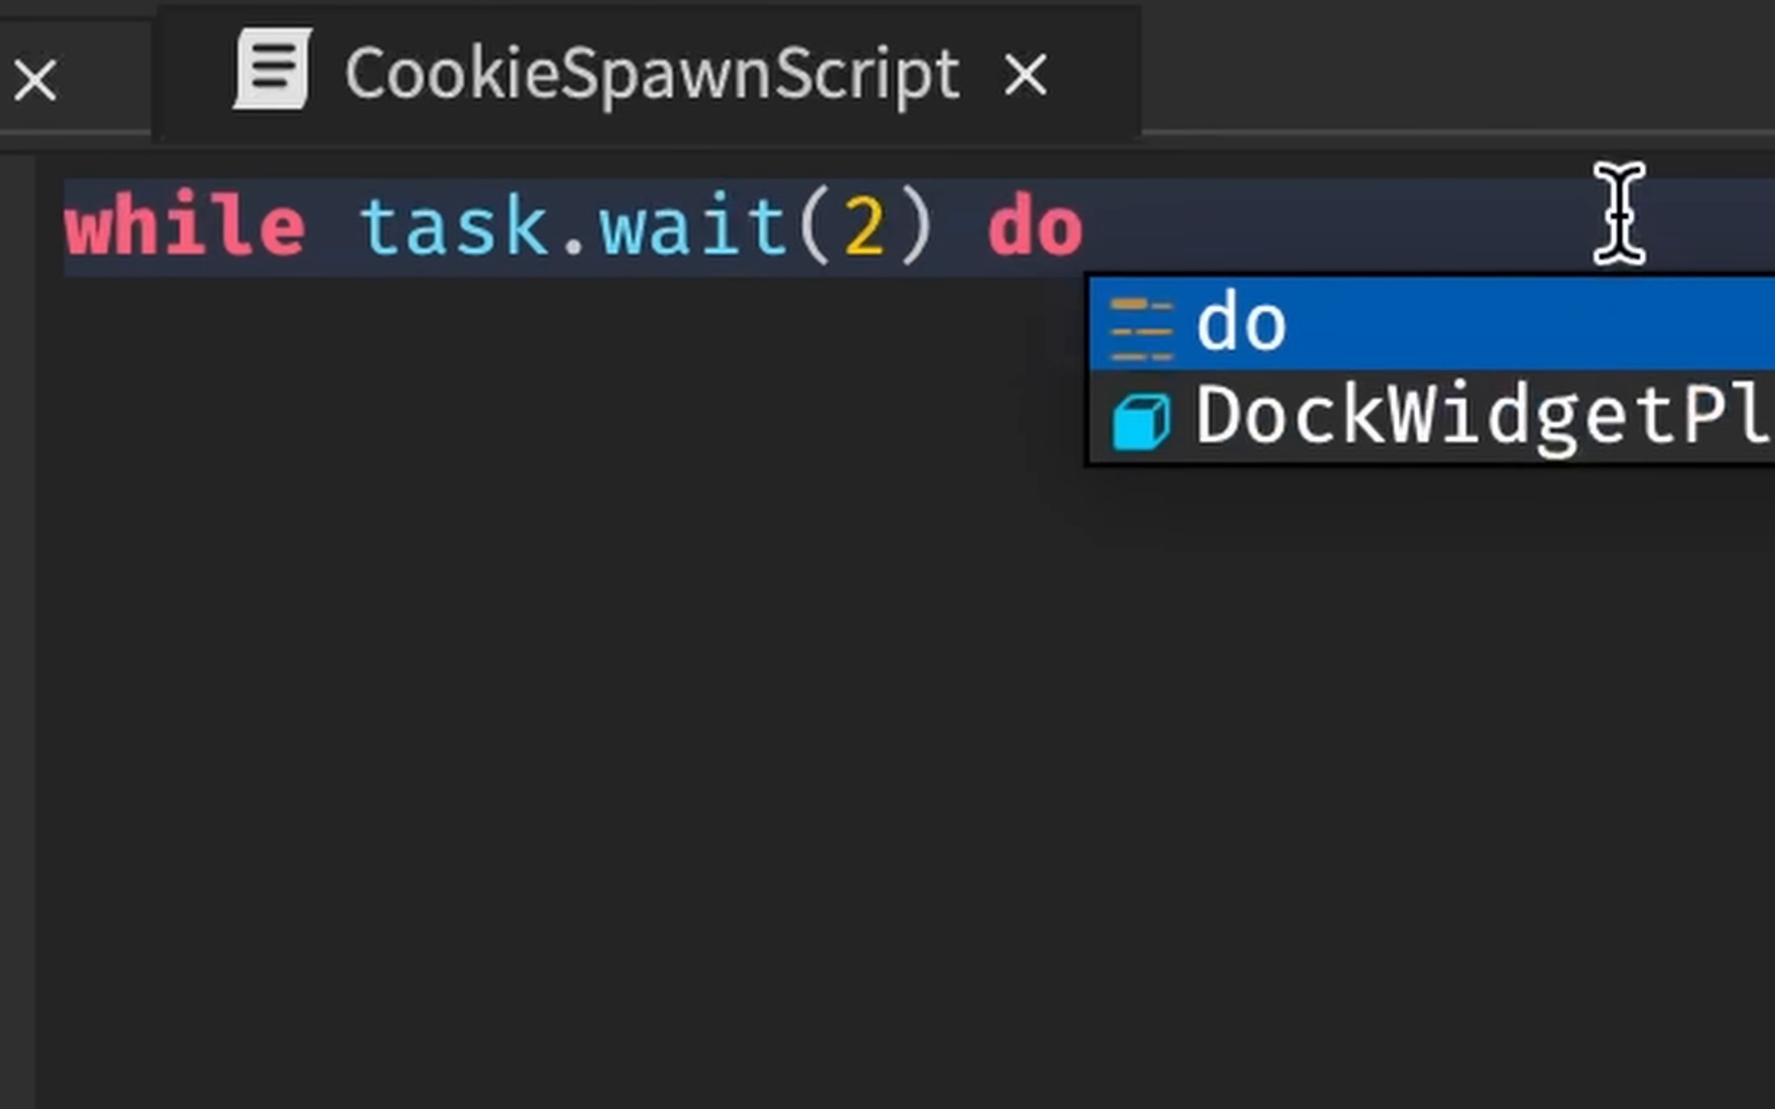
key("Return")
Inside the loop, declare local newCookie = game.ReplicatedStorage:WaitForChild("FootlongCookie"):Clone().
type("local newCookie = game.ReplicatedStorage:")
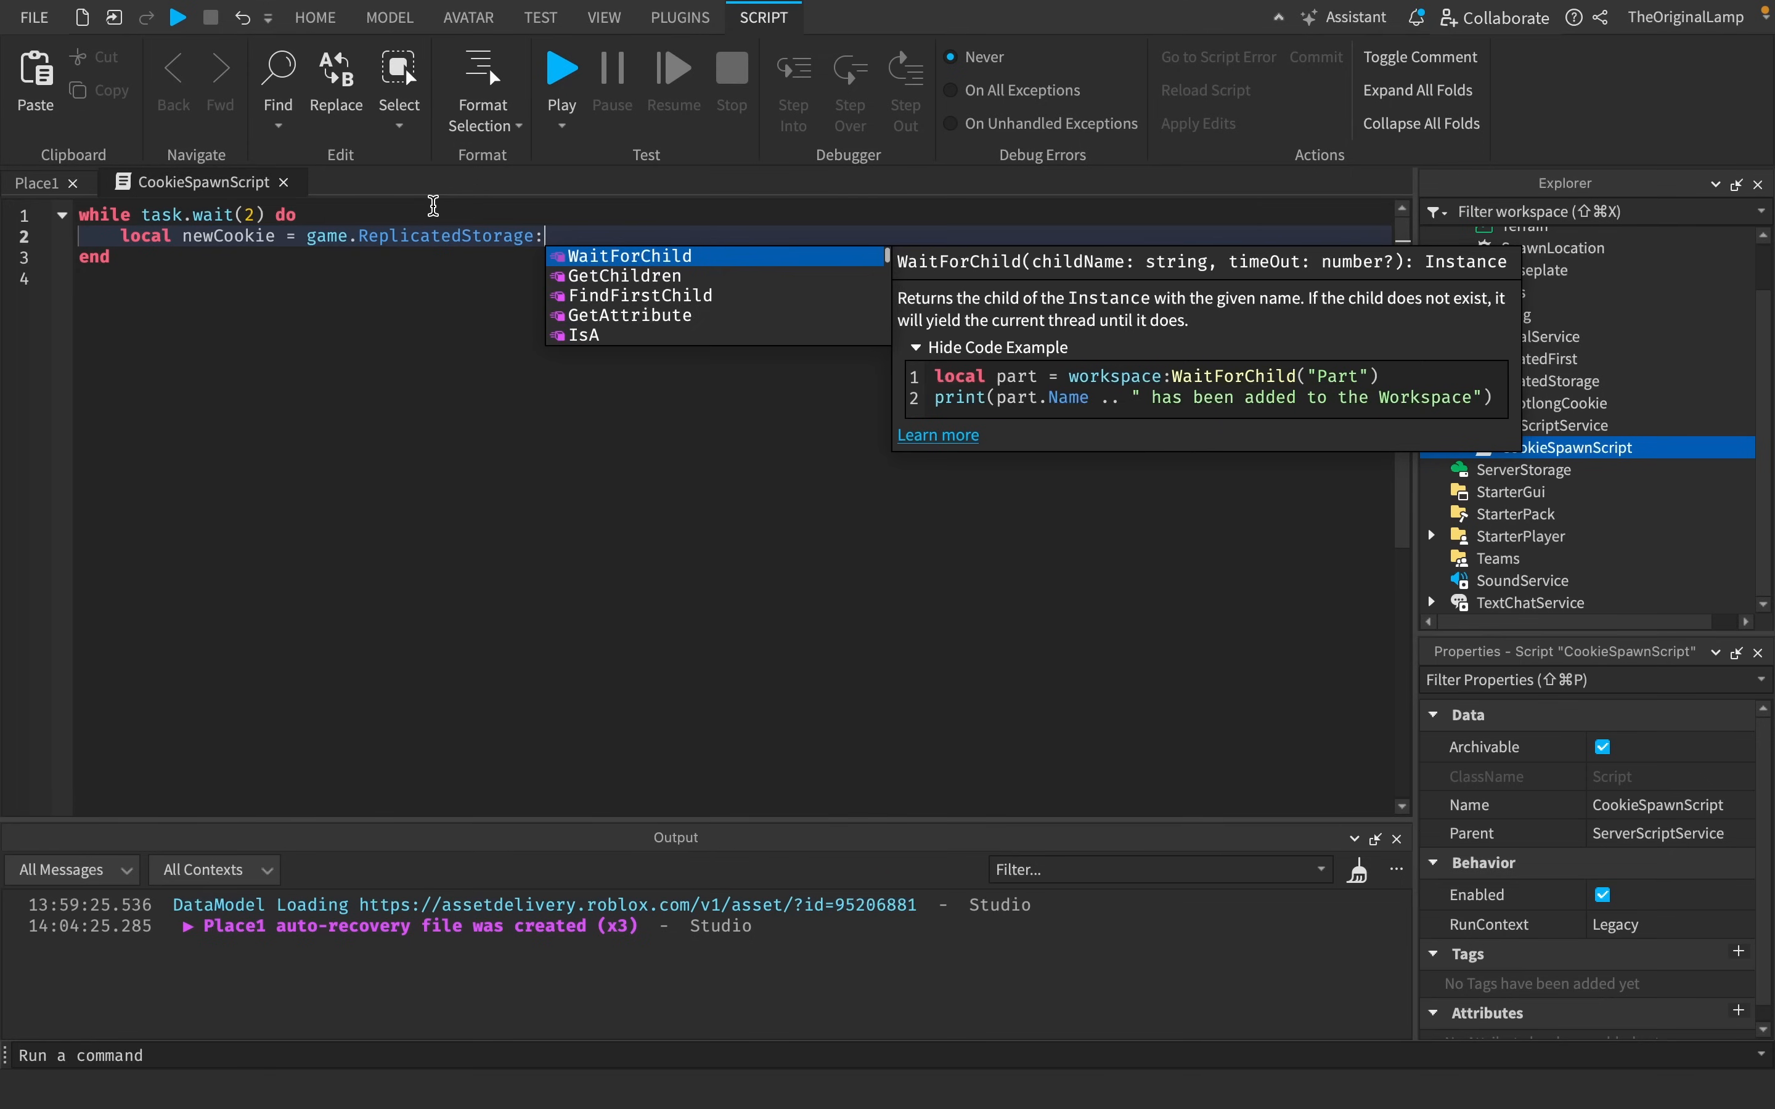
key("Tab")
type("\"")
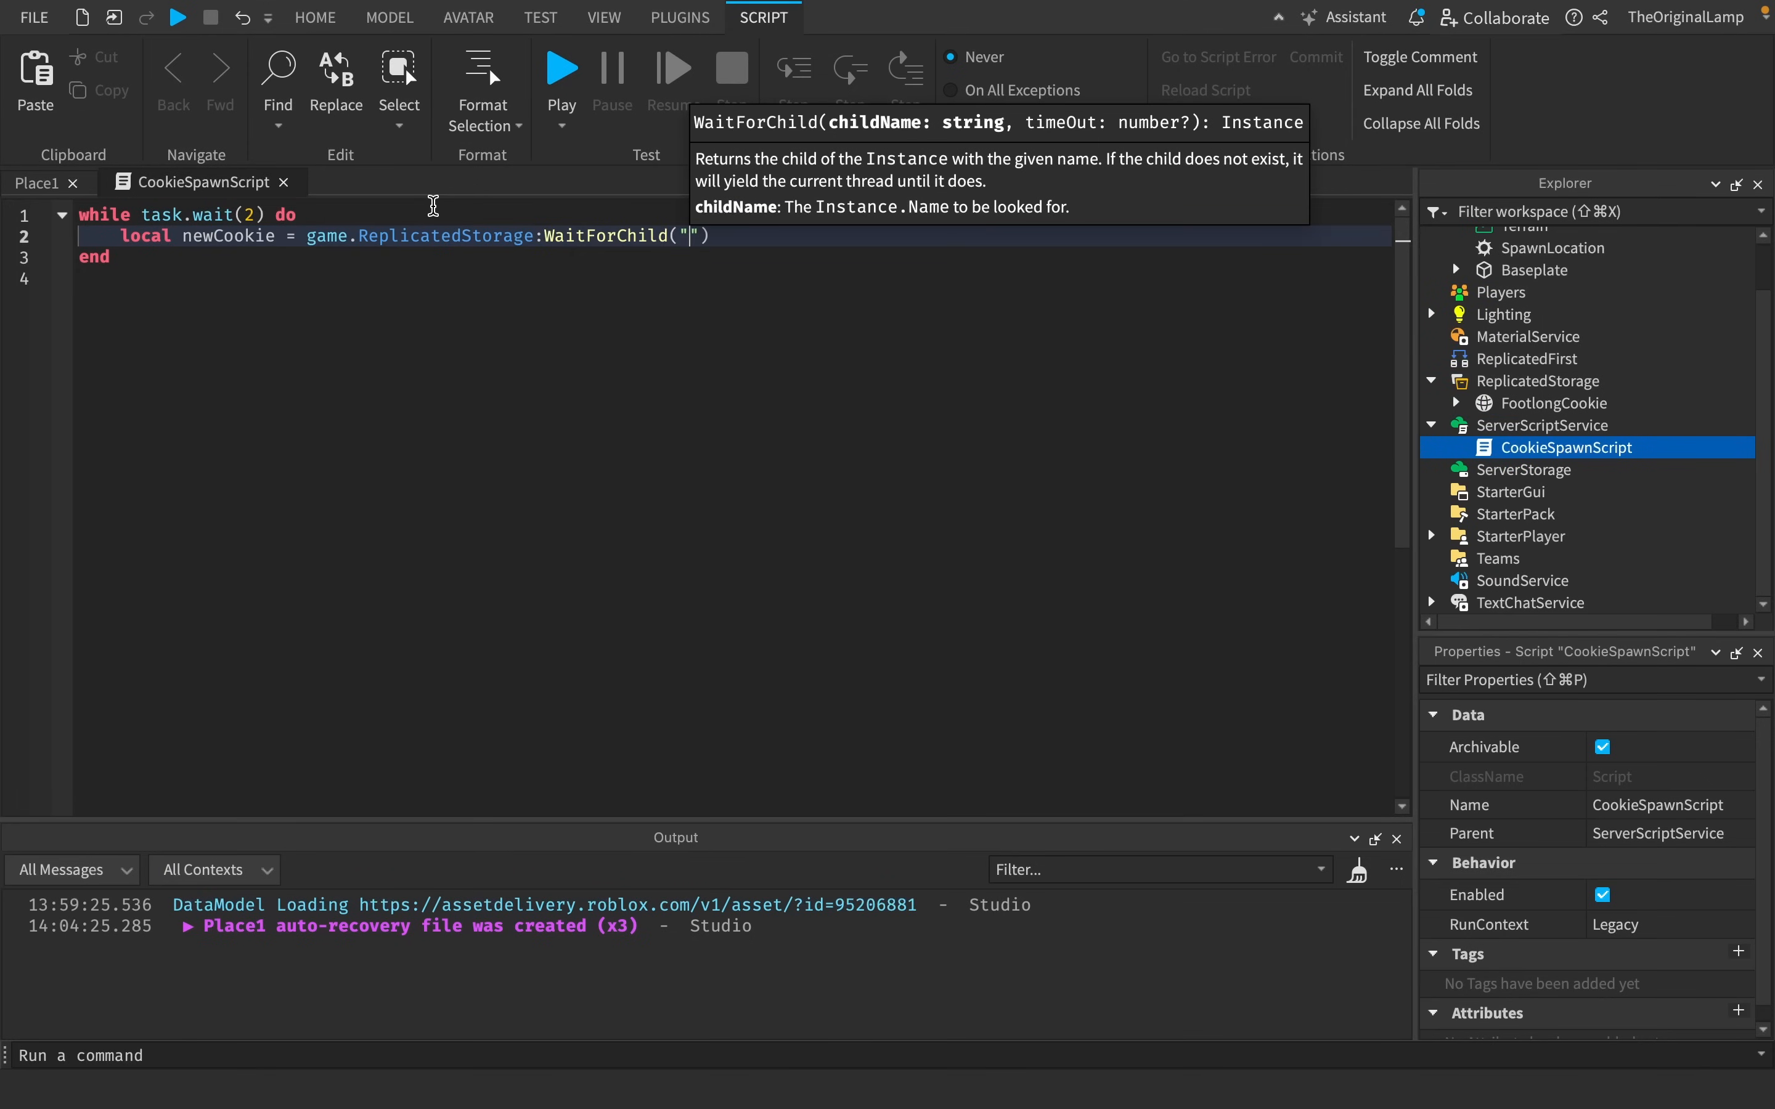
type("Foot")
key("Tab")
type("\"):Clone()")
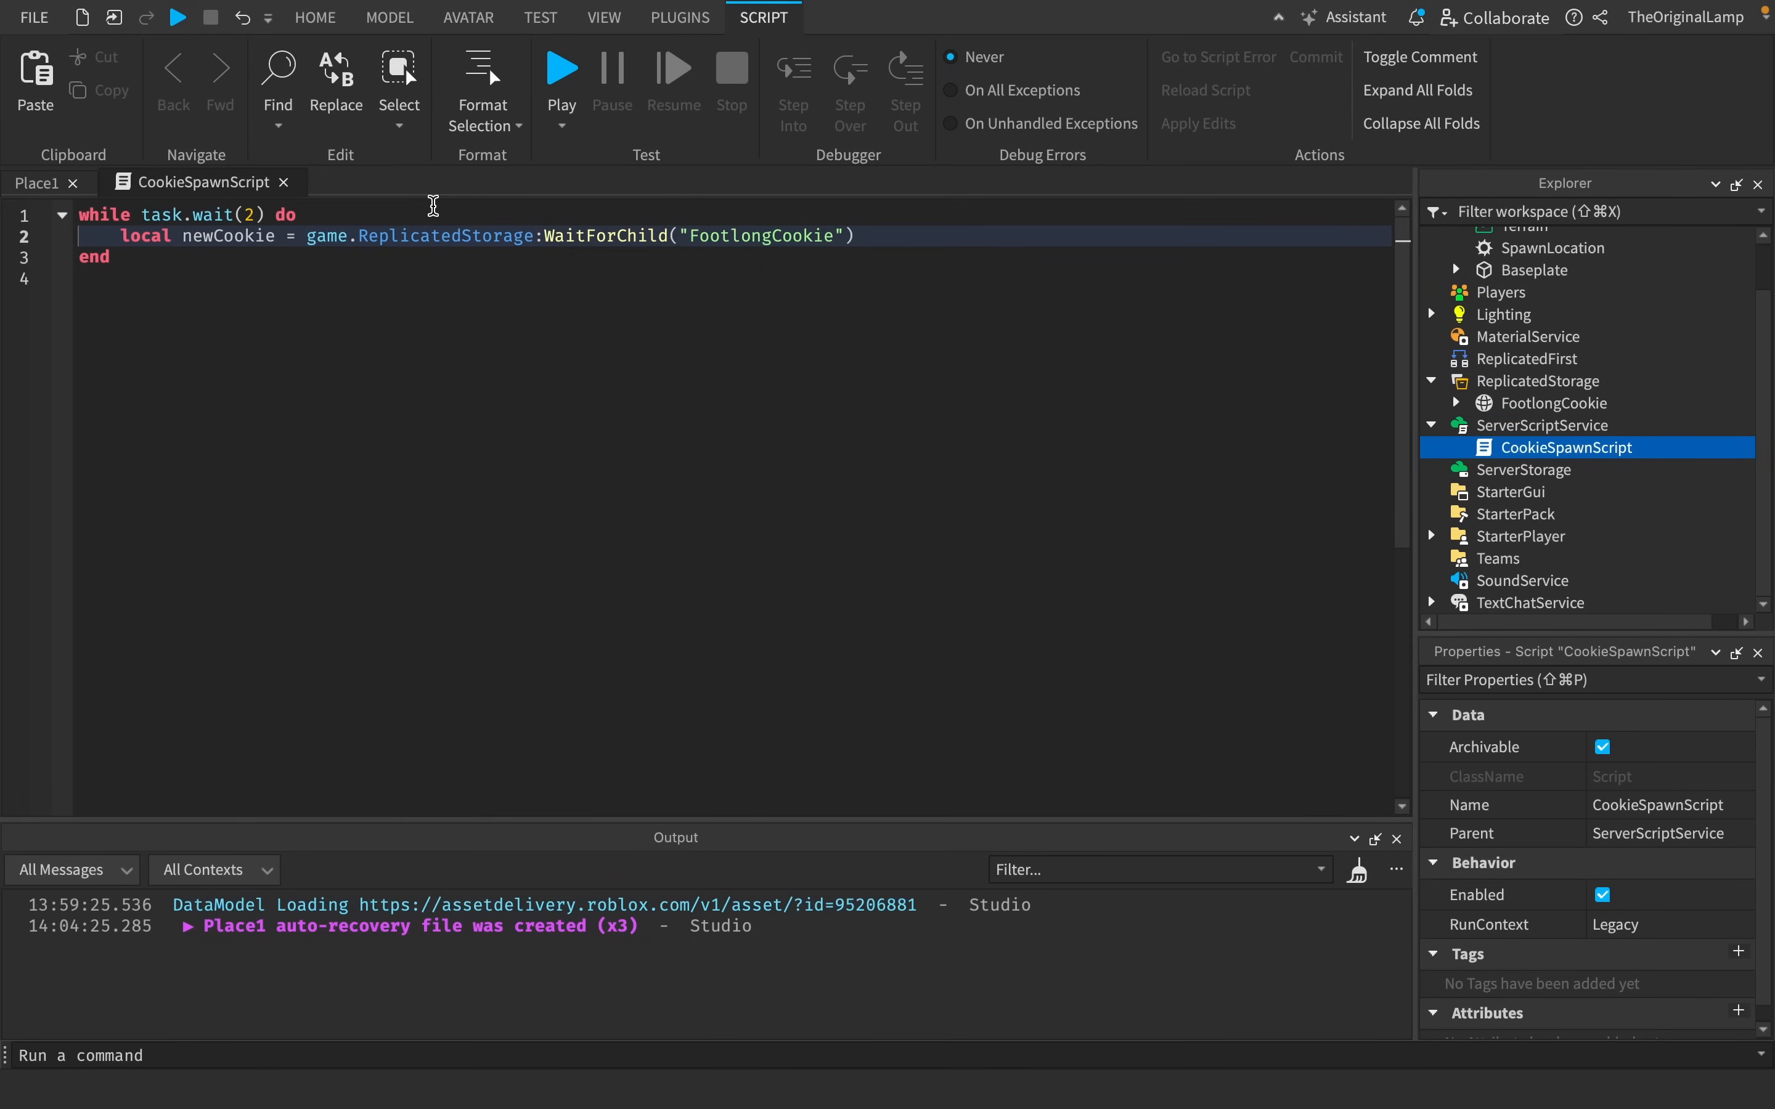
key("Escape")
left_click_drag(540, 235, 690, 211)
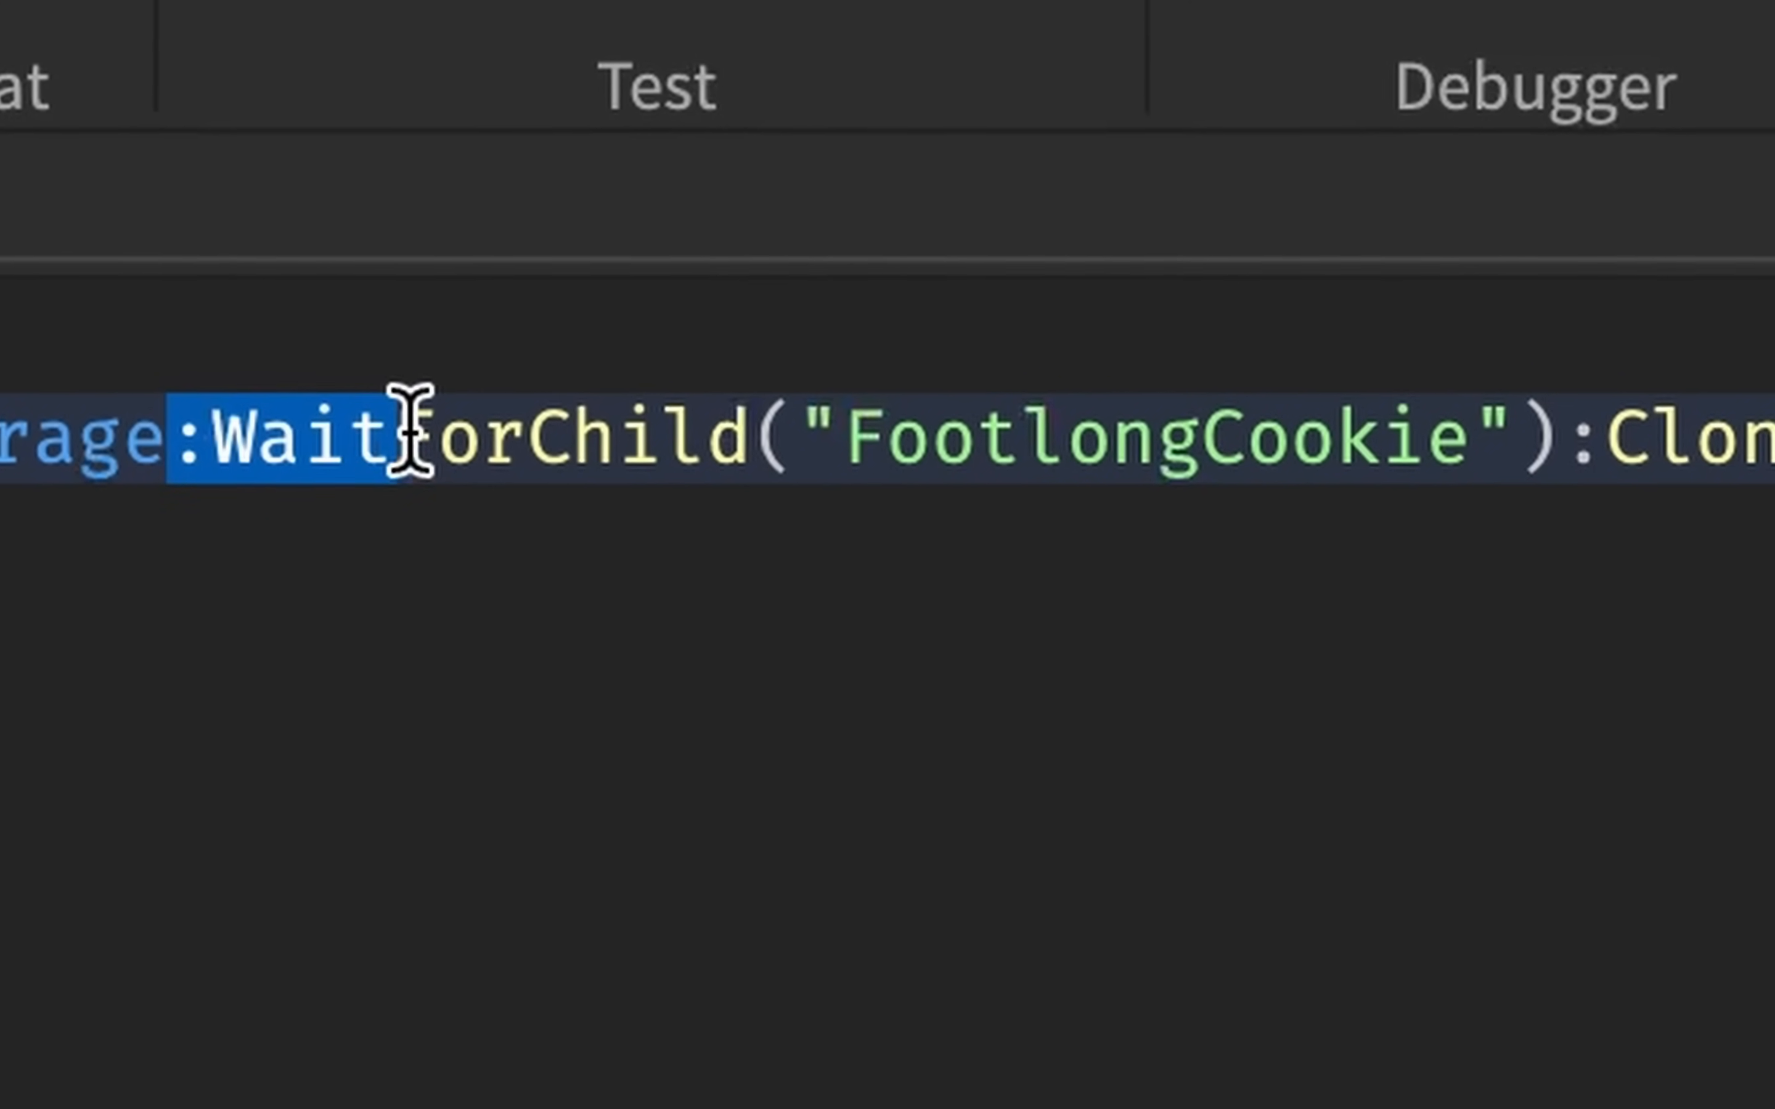
left_click_drag(838, 315, 1545, 435)
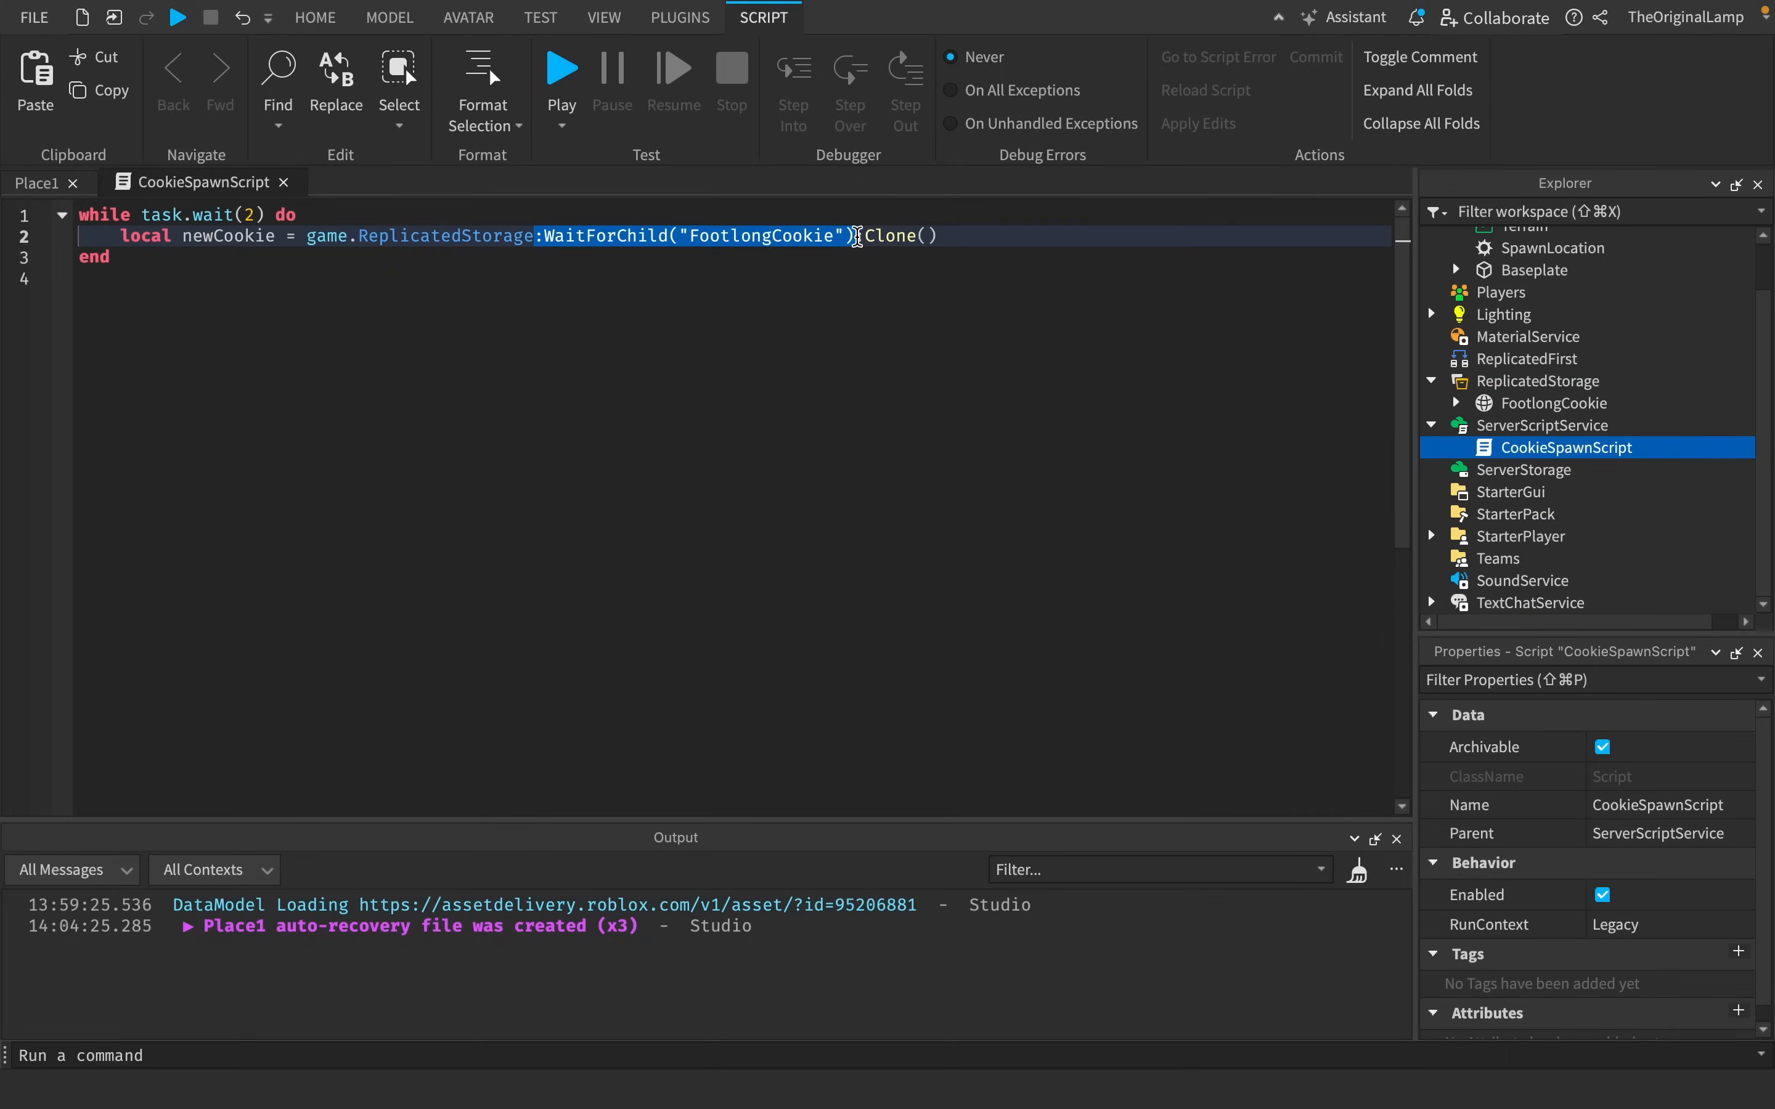
Below the clone line, set newCookie.Position to workspace.SpawnLocation.Position and newCookie.Parent to workspace.
left_click(994, 240)
key("Return")
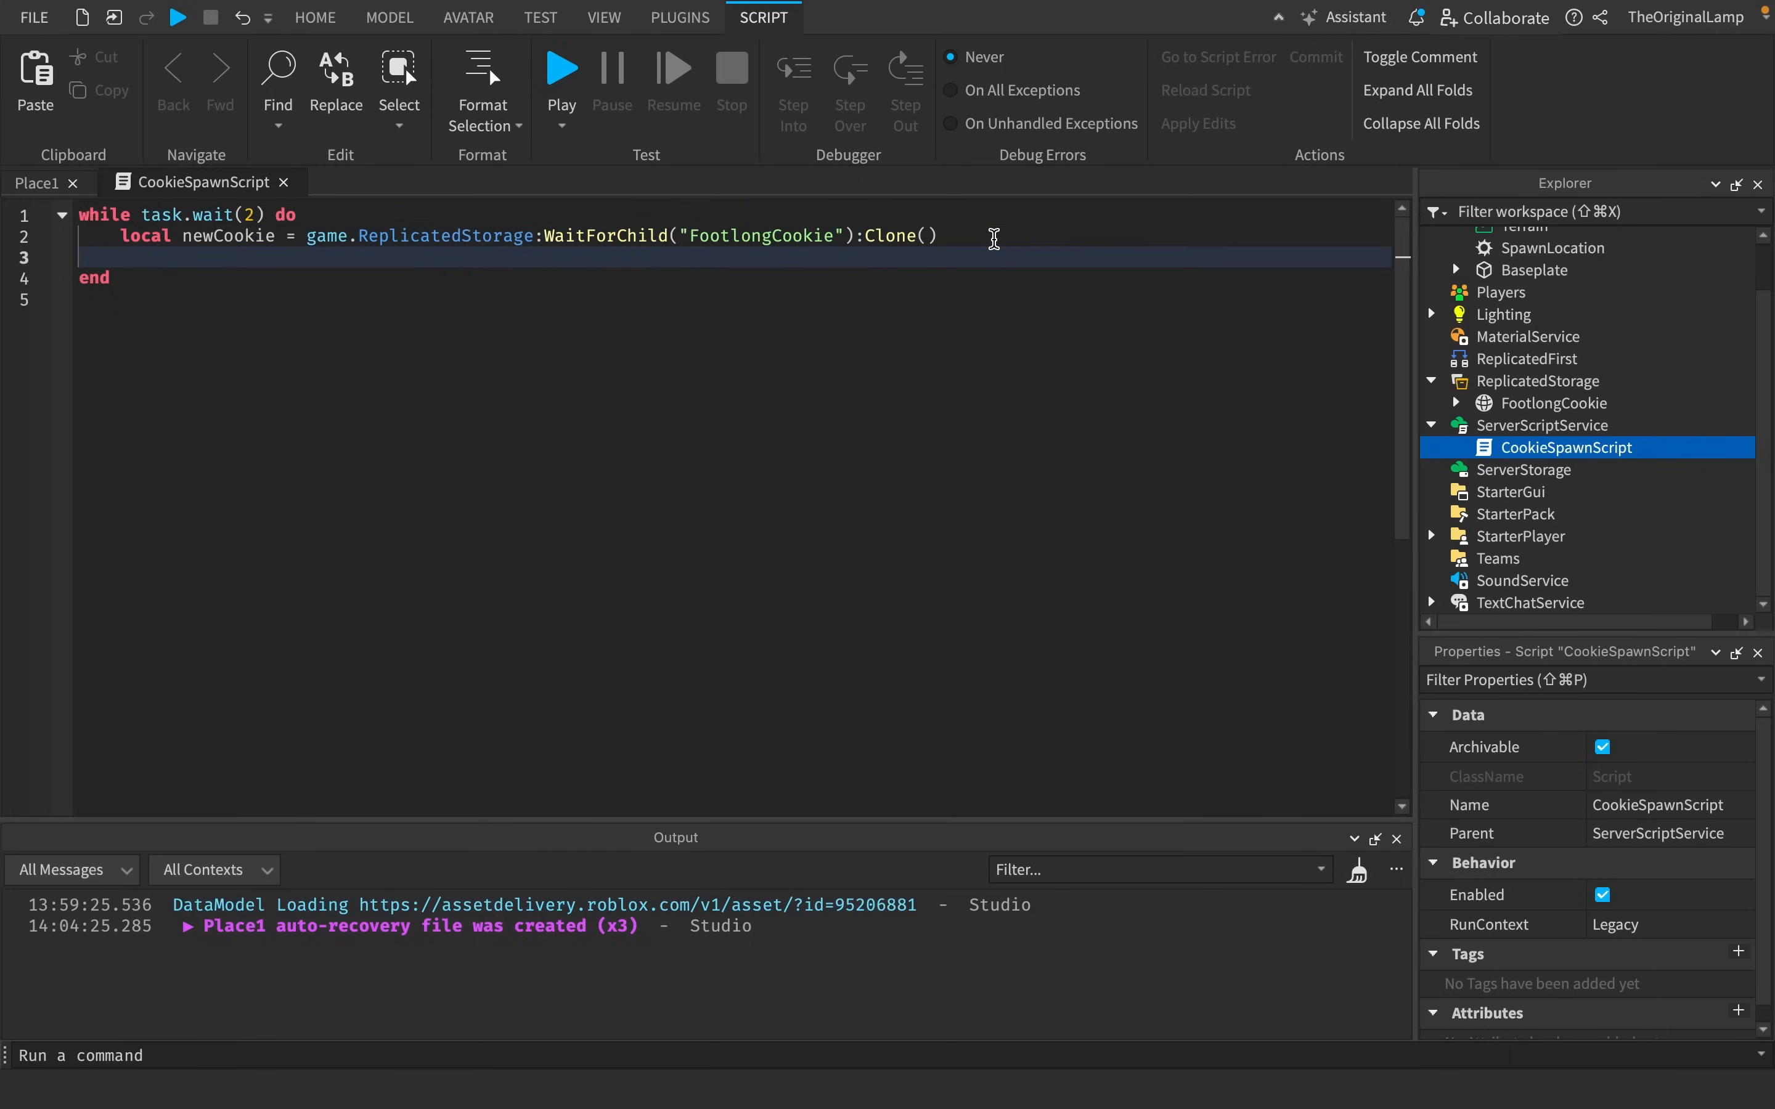
type("newCookie")
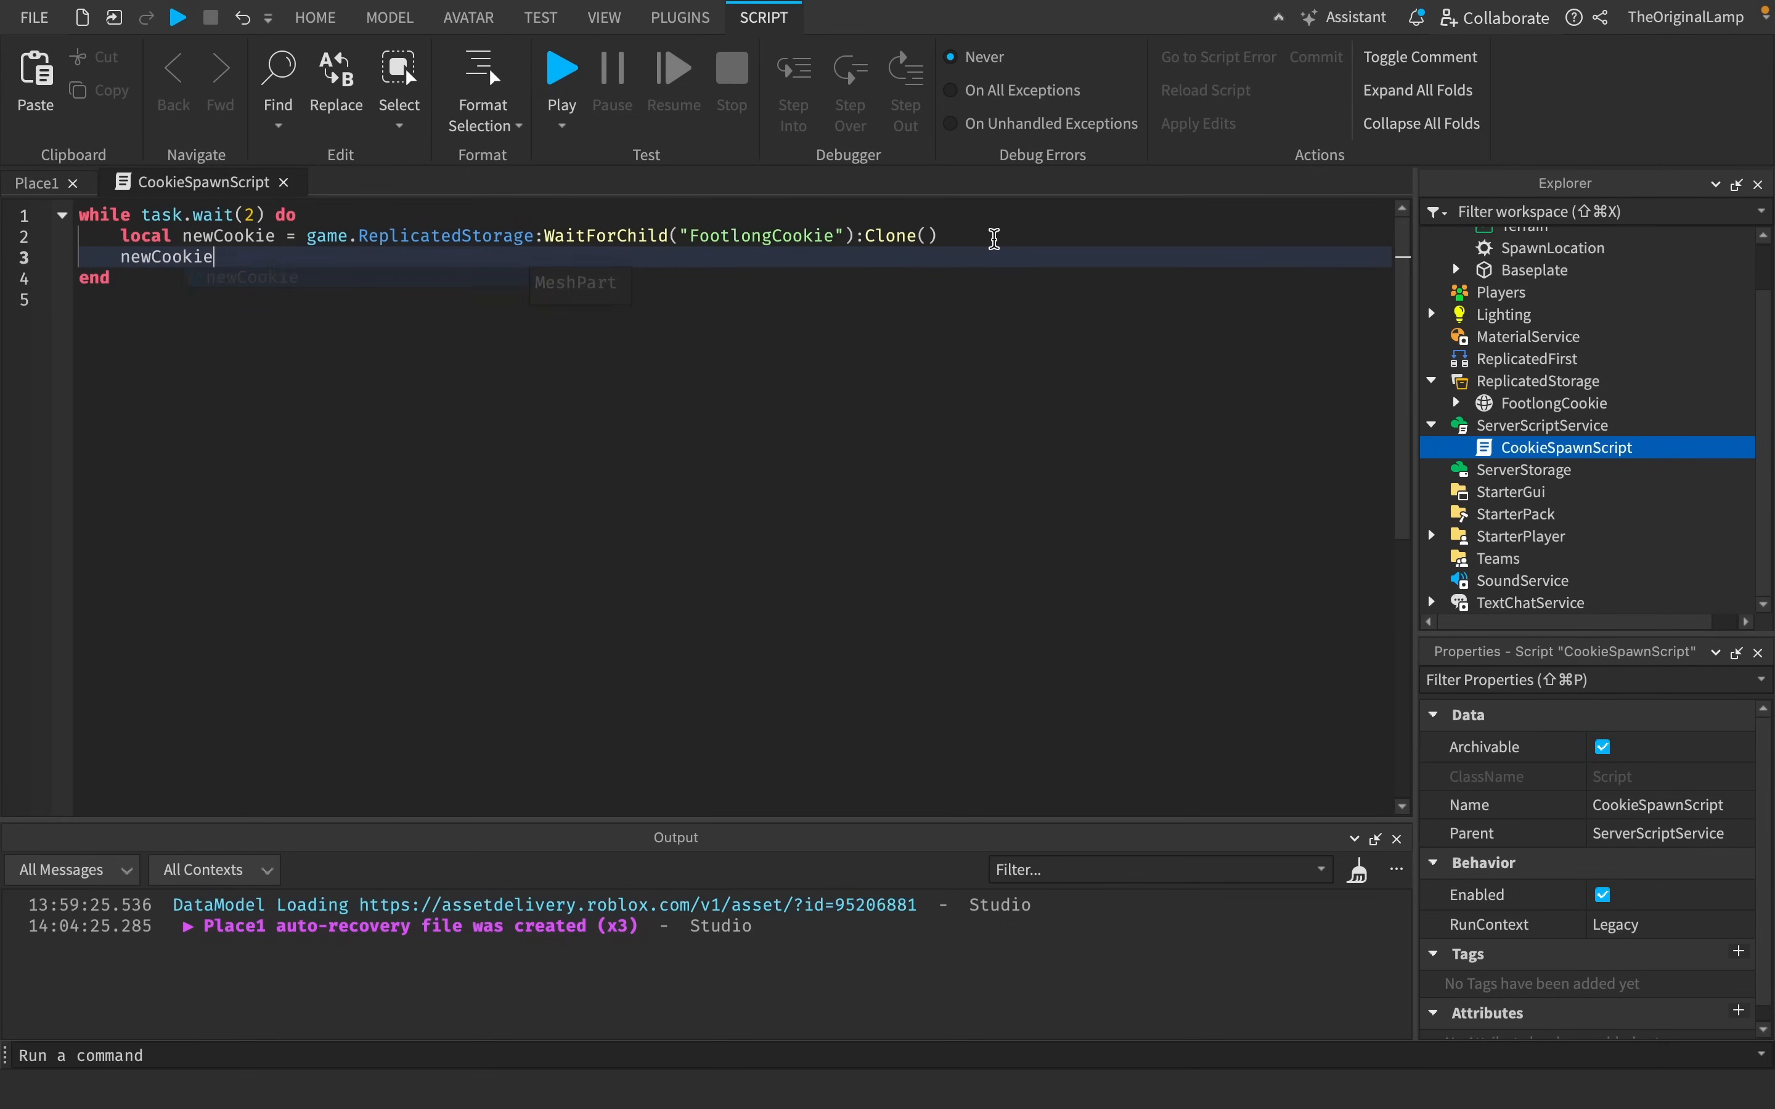
type(".Position = workspace.sp")
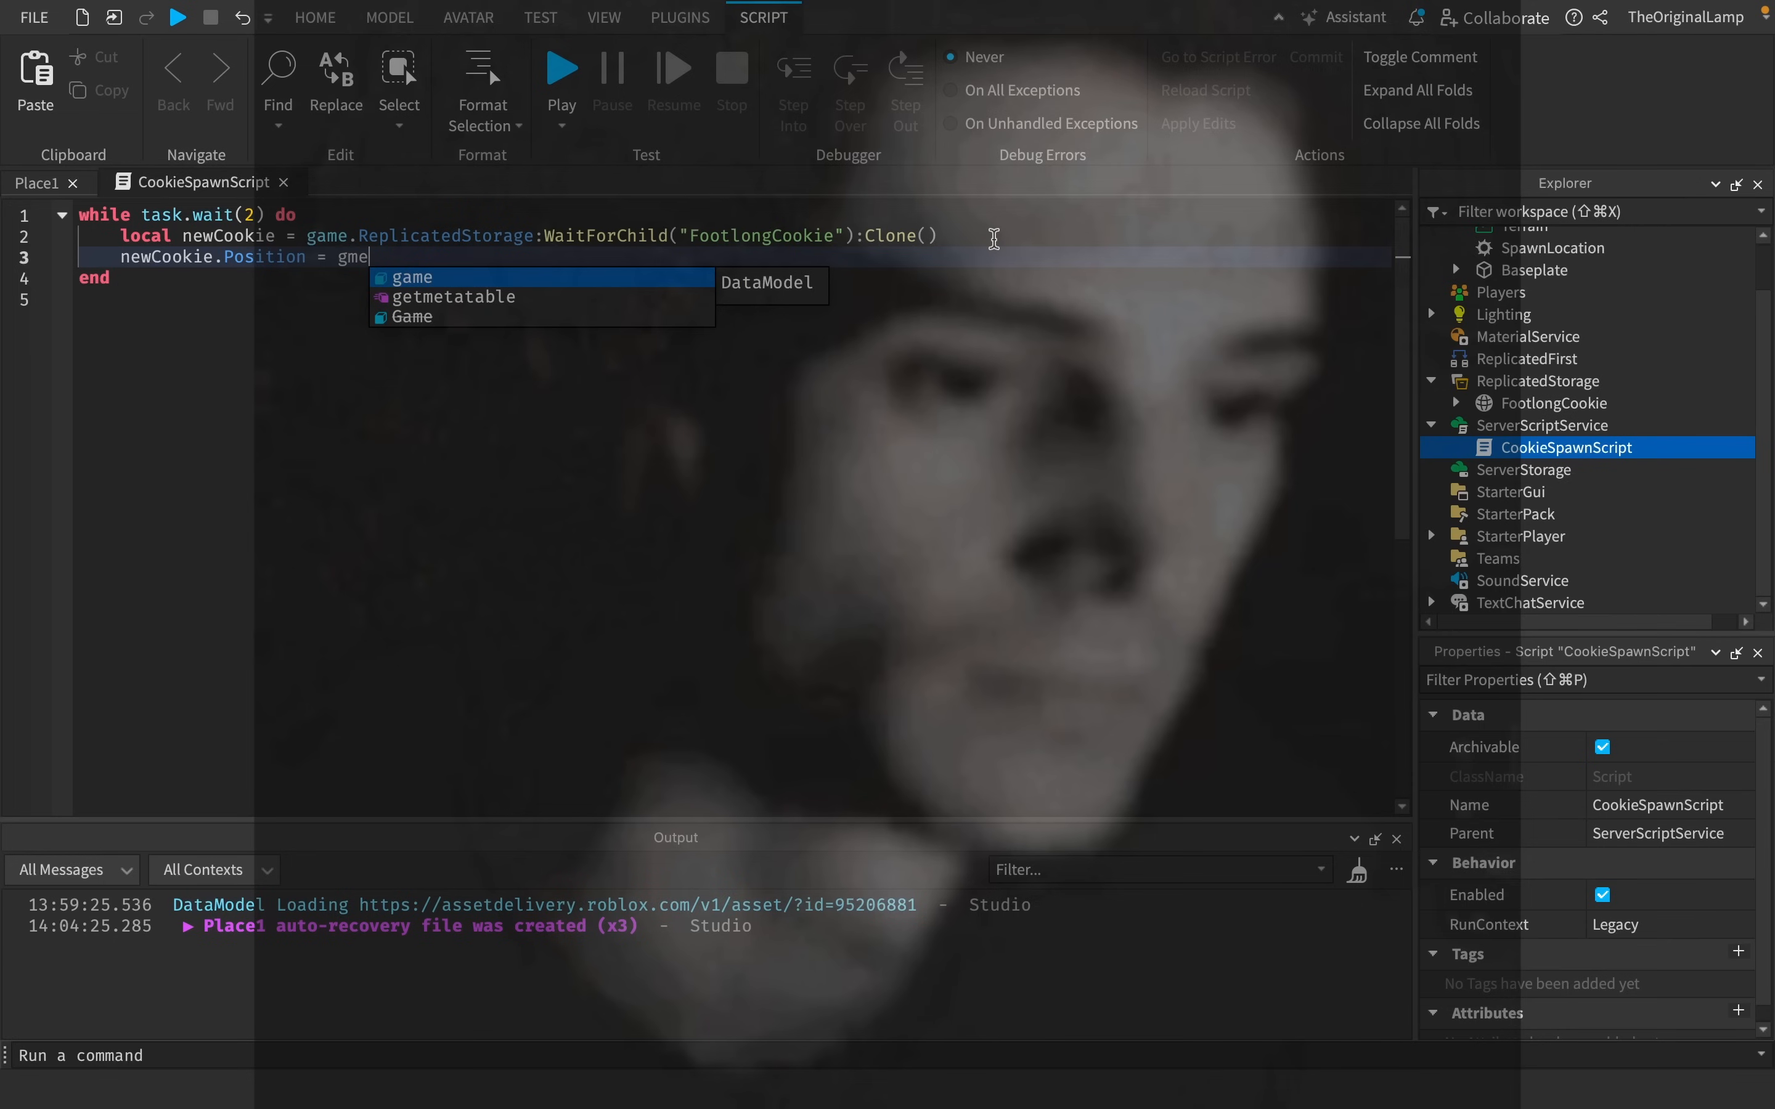
type("awnLocation.Position")
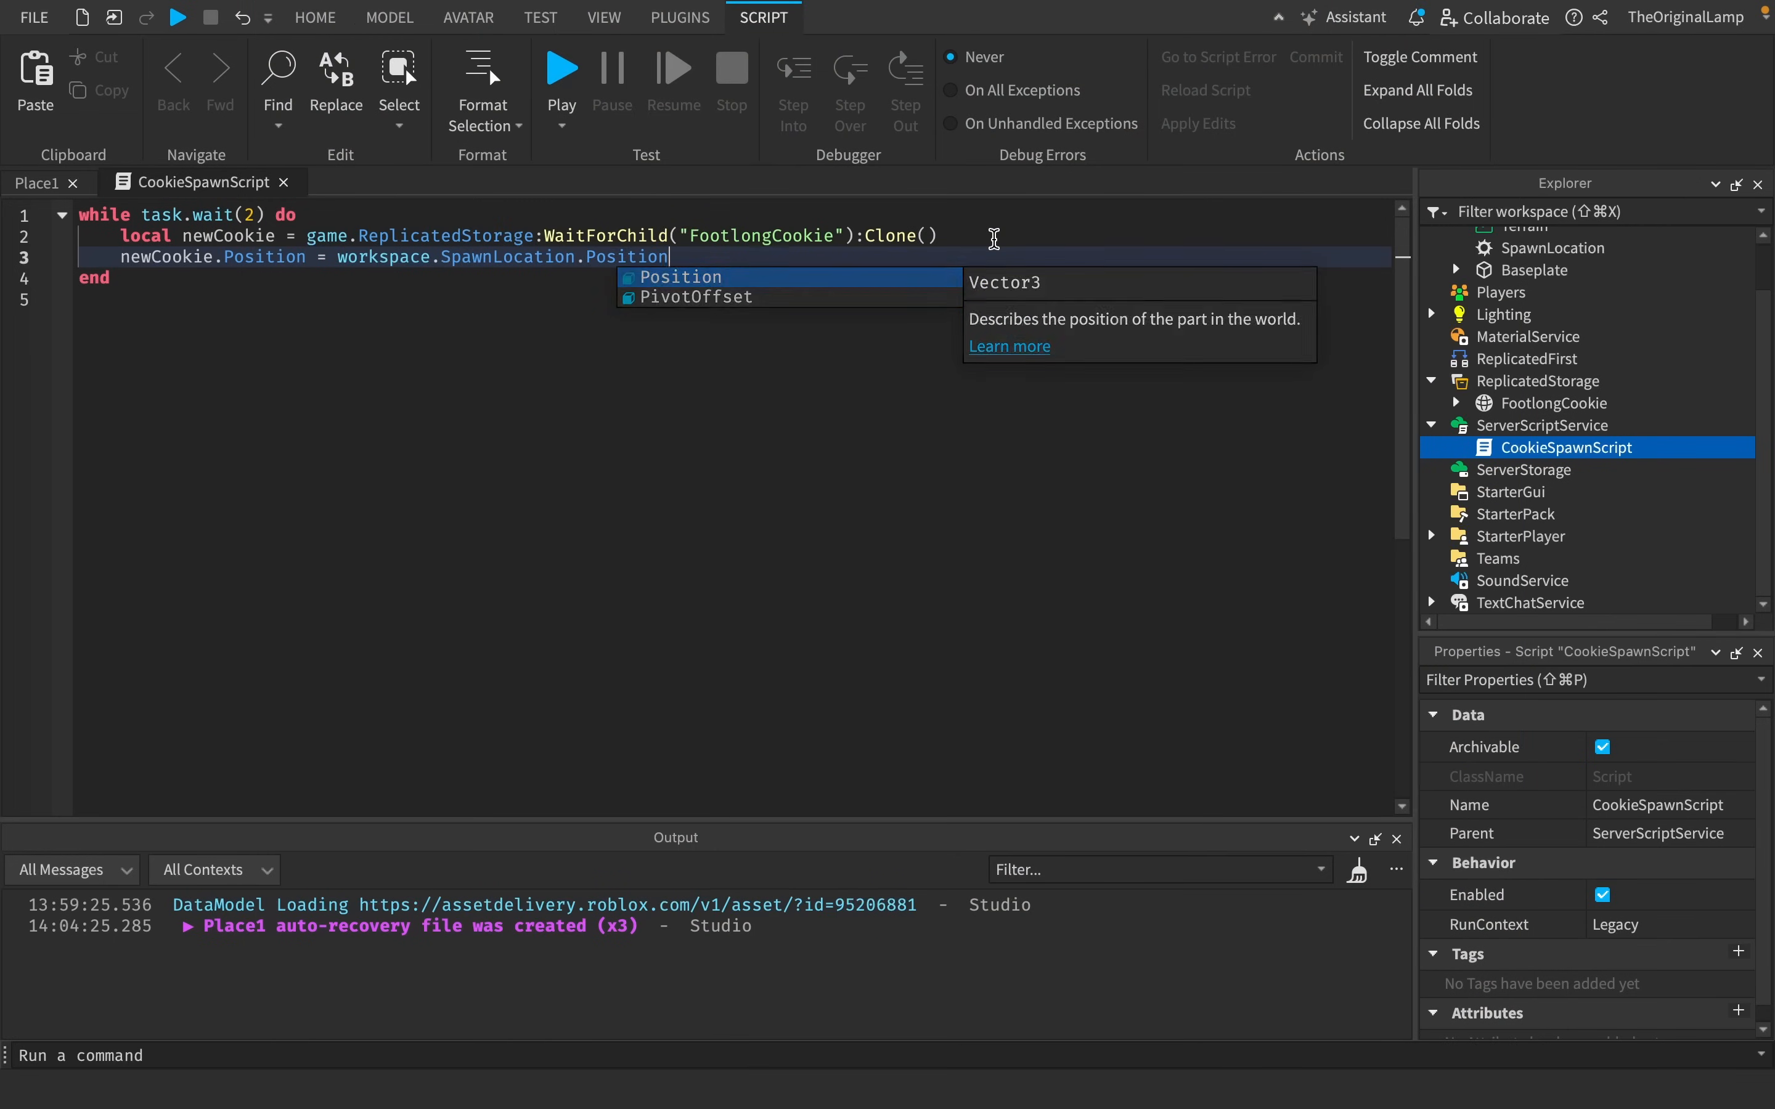
key("Return")
type("newcookie.Parent = wo")
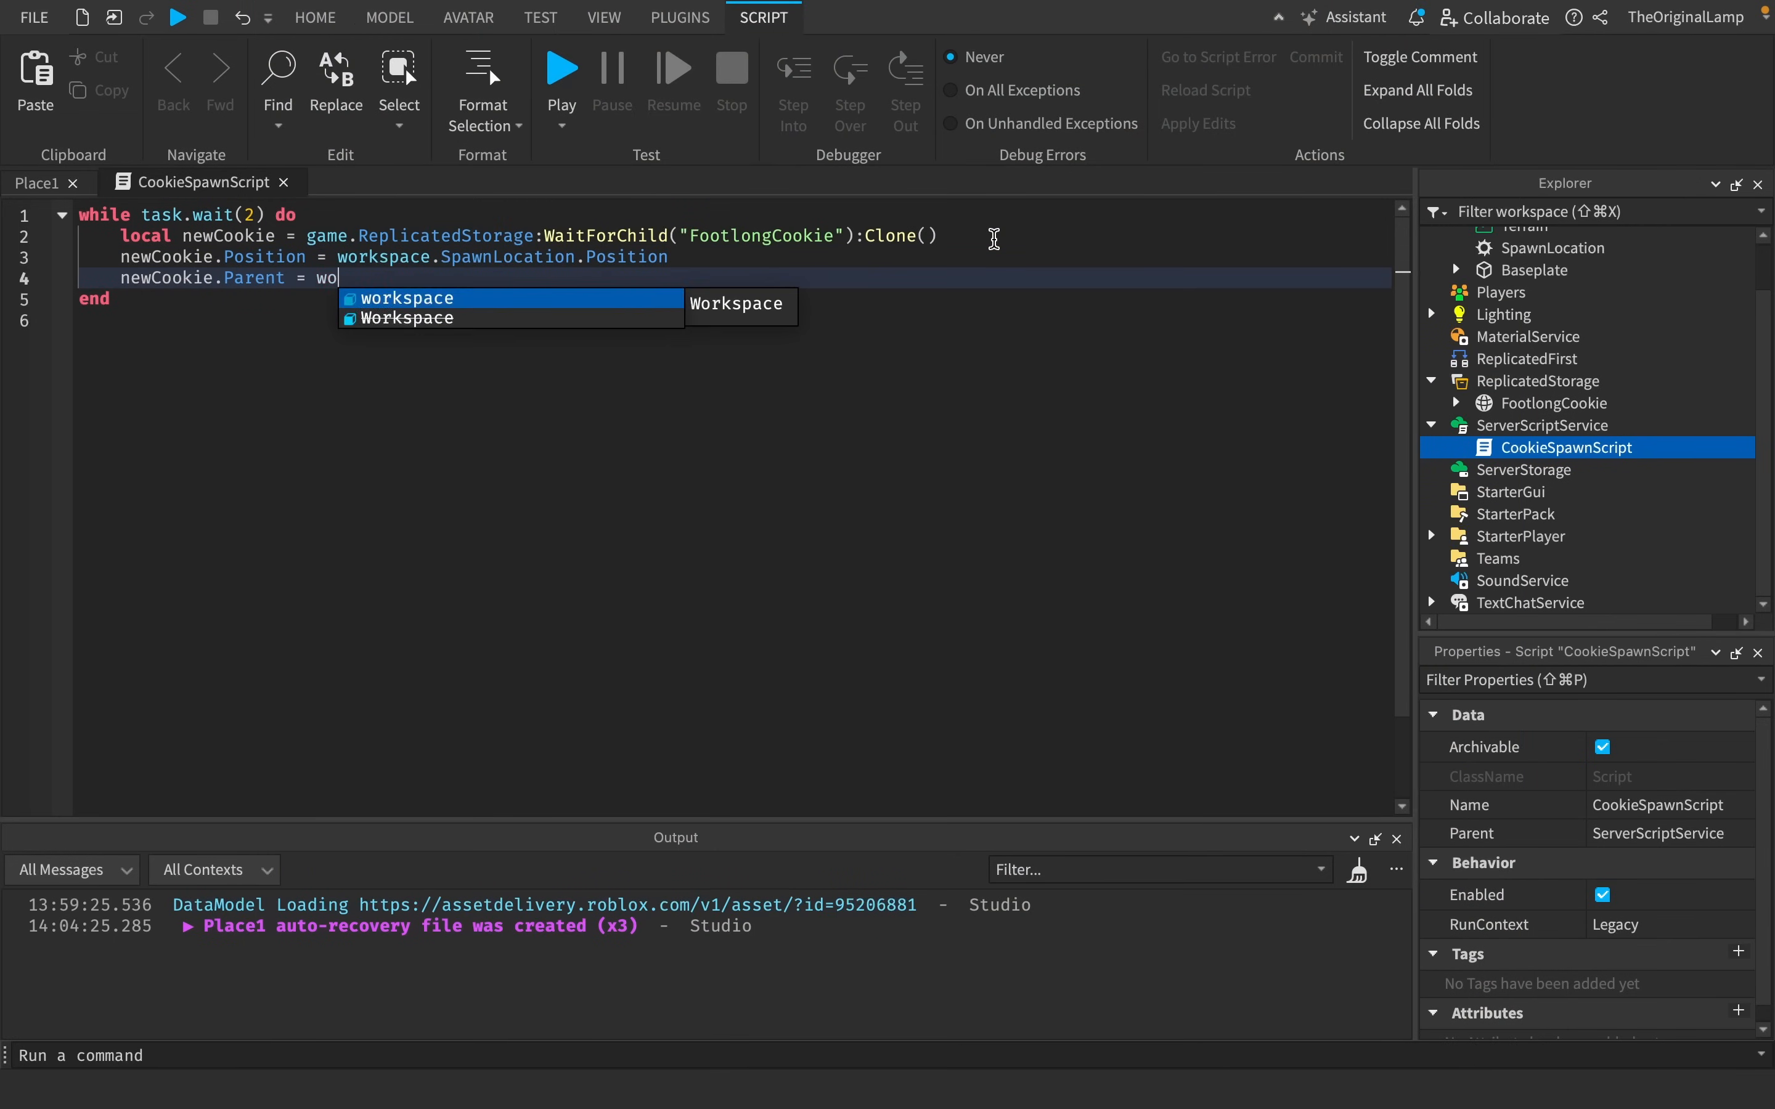
key("Tab")
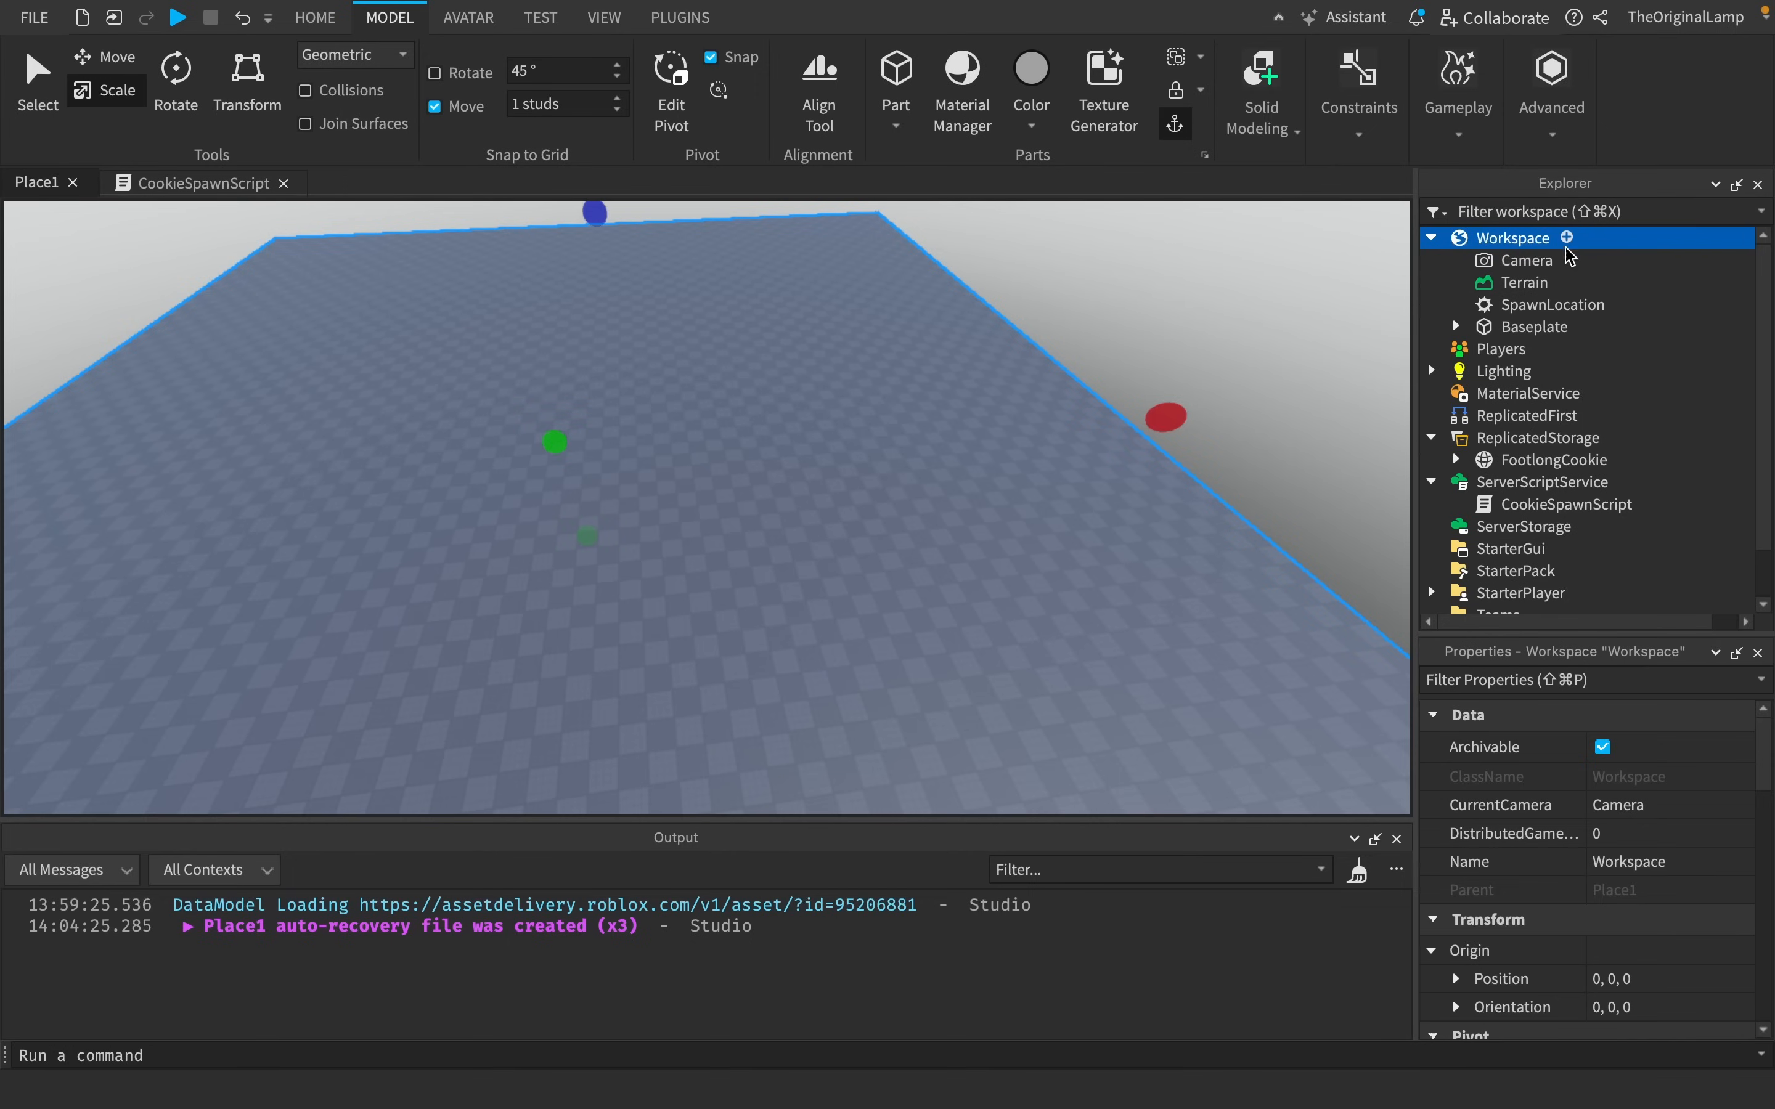
Add a Folder to the Workspace and name it Cookies.
left_click(1566, 238)
type("fol")
left_click(1521, 304)
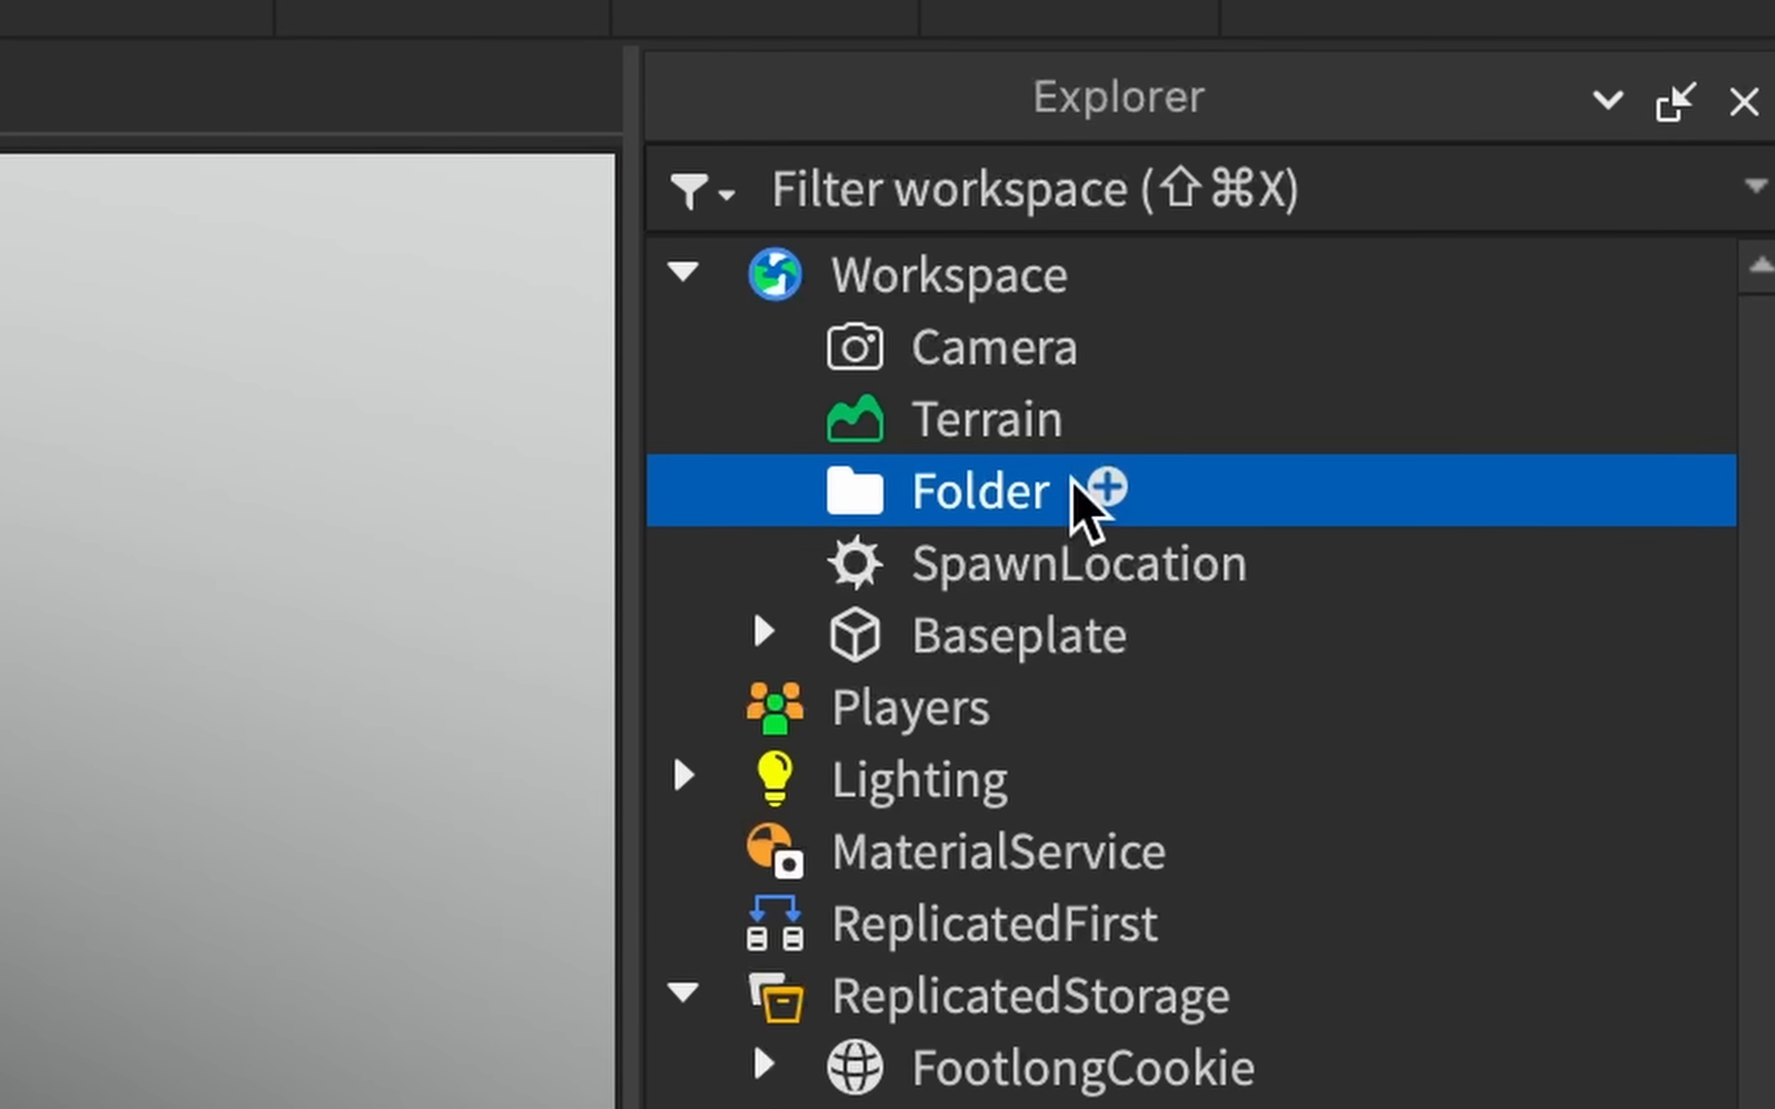
double_click(1570, 321)
type("Cookies")
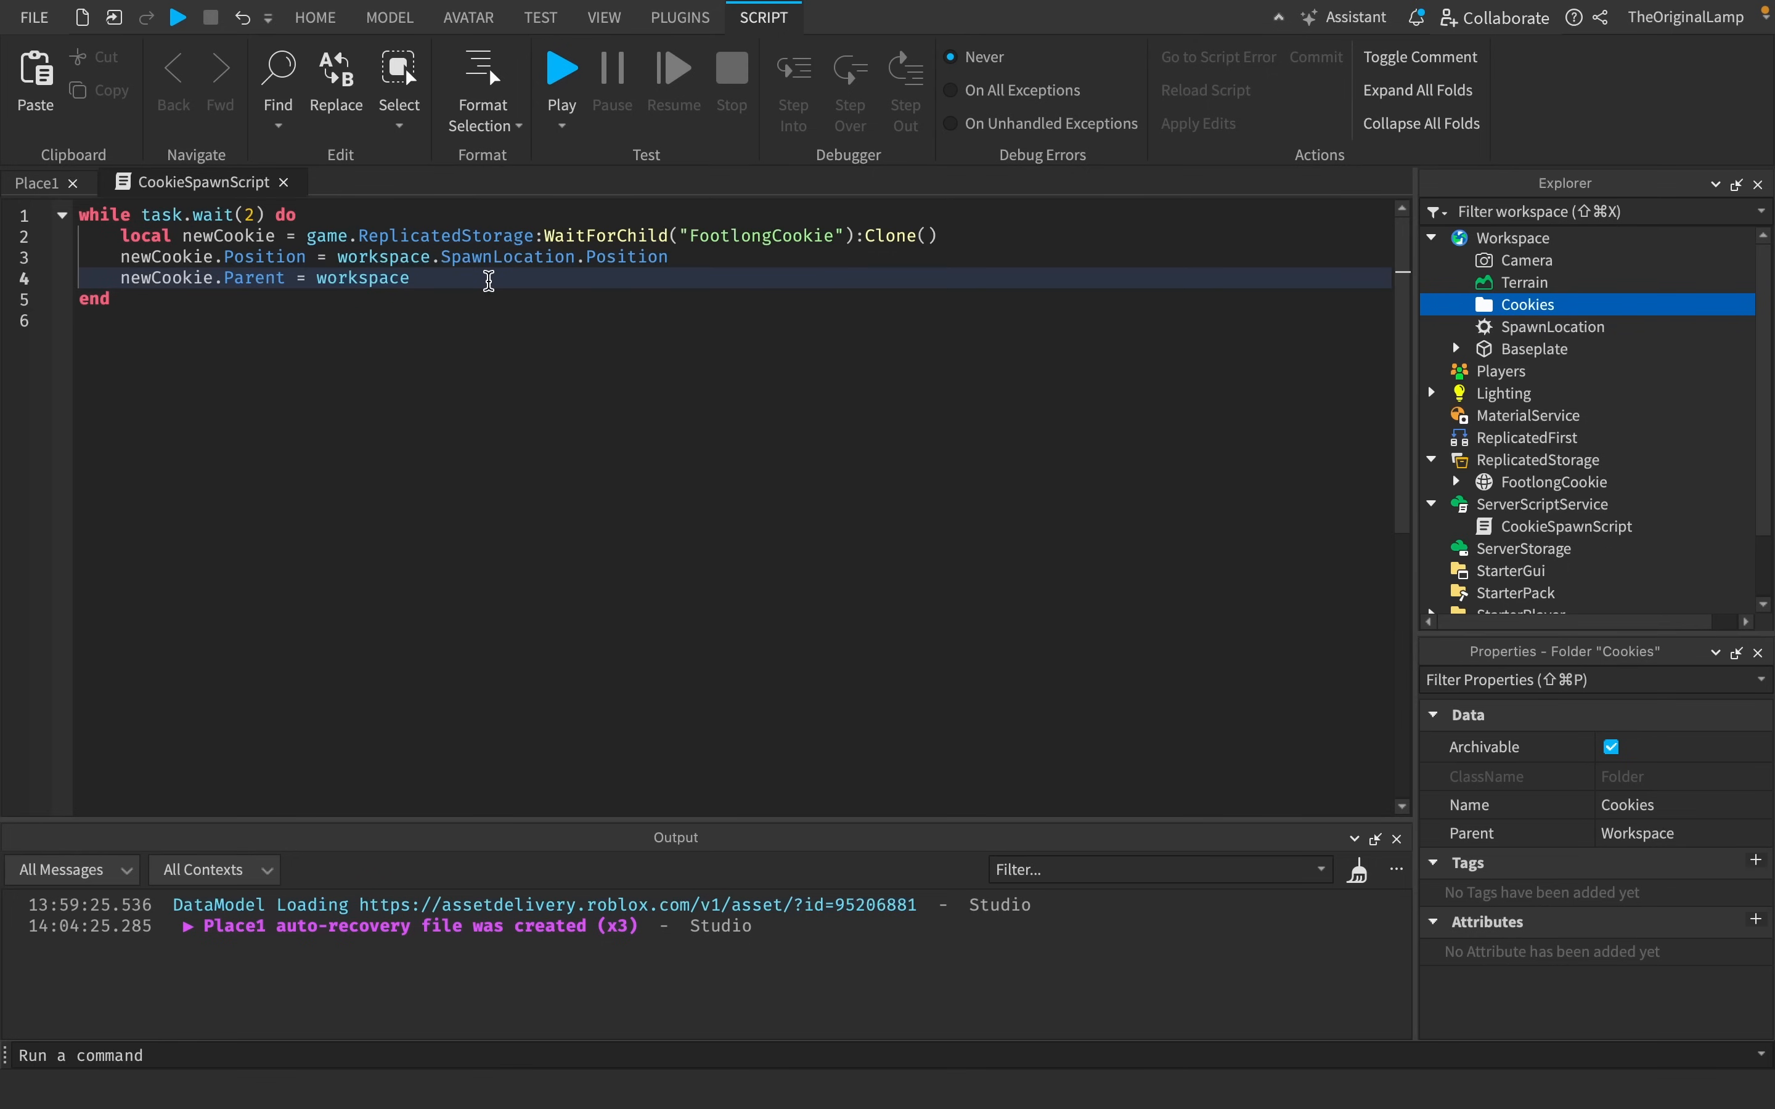
Parent newCookie to workspace:WaitForChild("Cookies") and reference the SpawnLocation in the position line through WaitForChild as well.
type(":WaitForChild(\"Cookies")
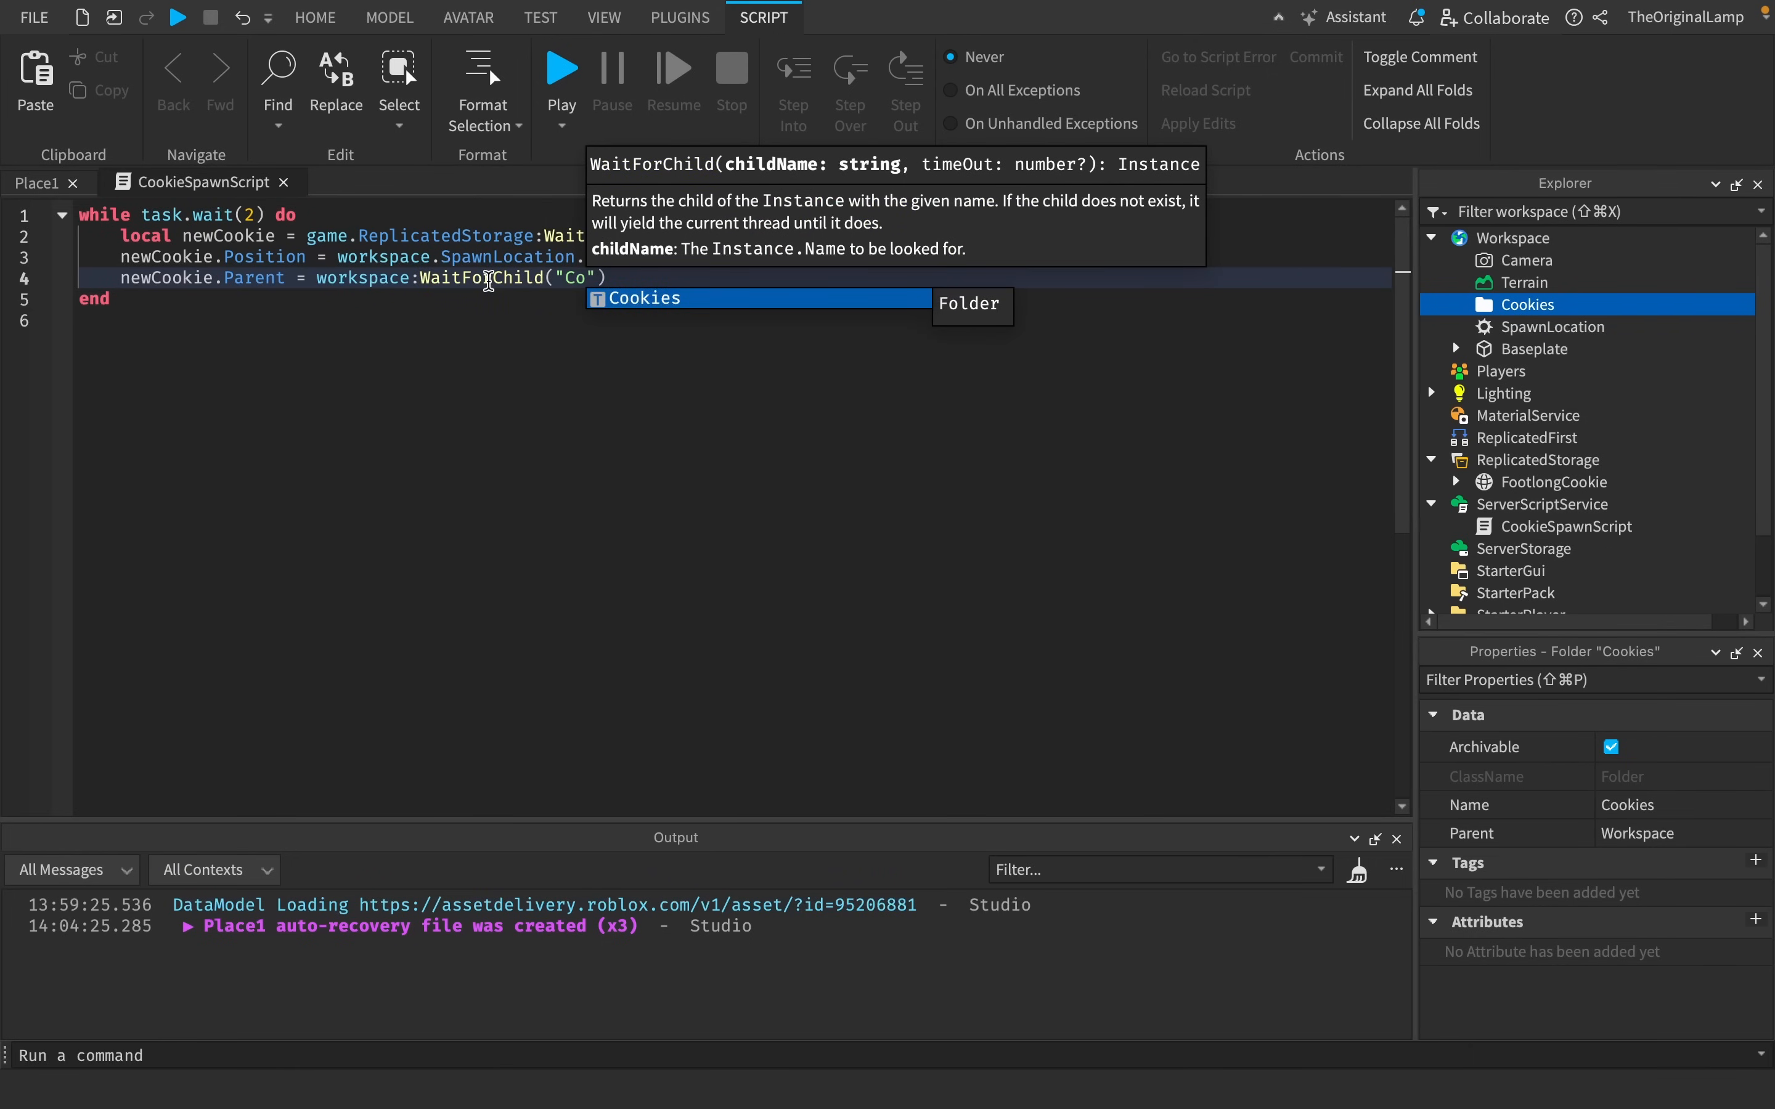
key("Down")
left_click(445, 256)
key("BackSpace")
type(":WaitForChild(\"")
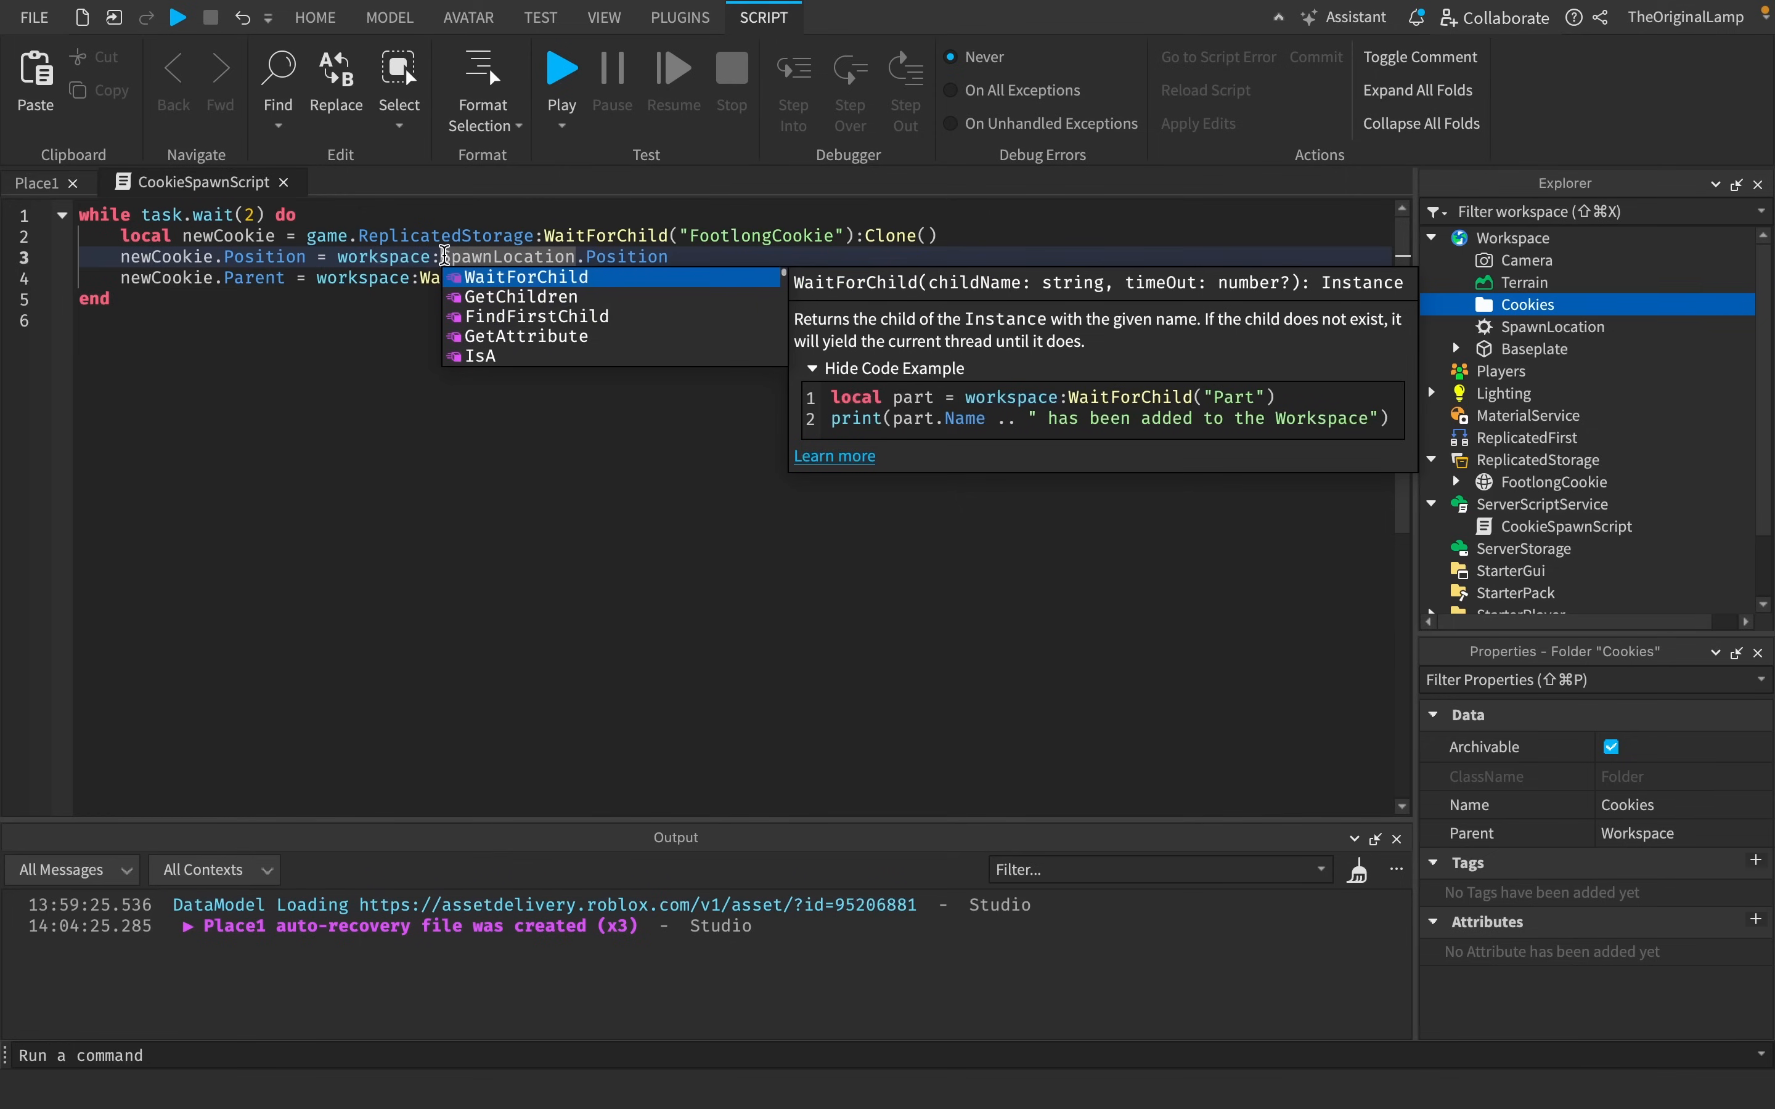
key("Tab")
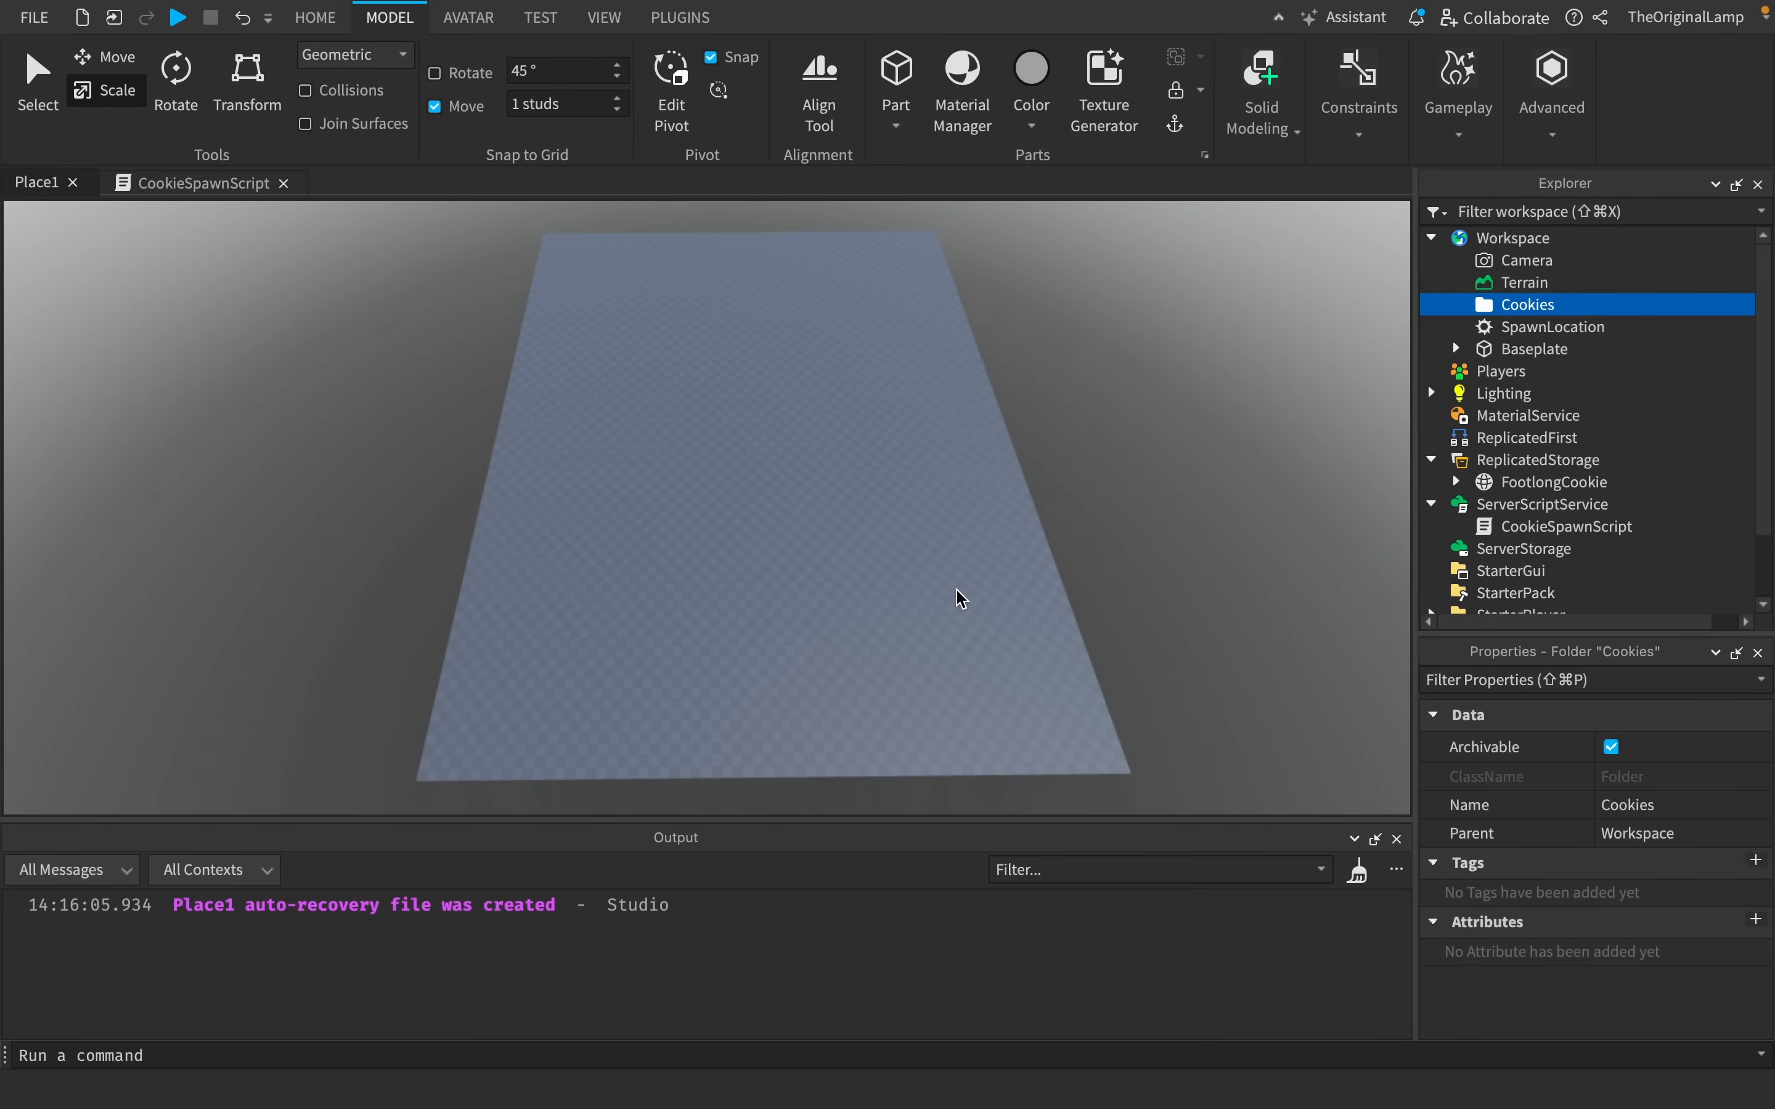
Examine the FootlongCookie's X, Y and Z position values and where it sits over the baseplate.
left_click(1548, 481)
scroll(1577, 844, "down", 5)
left_click(1672, 800)
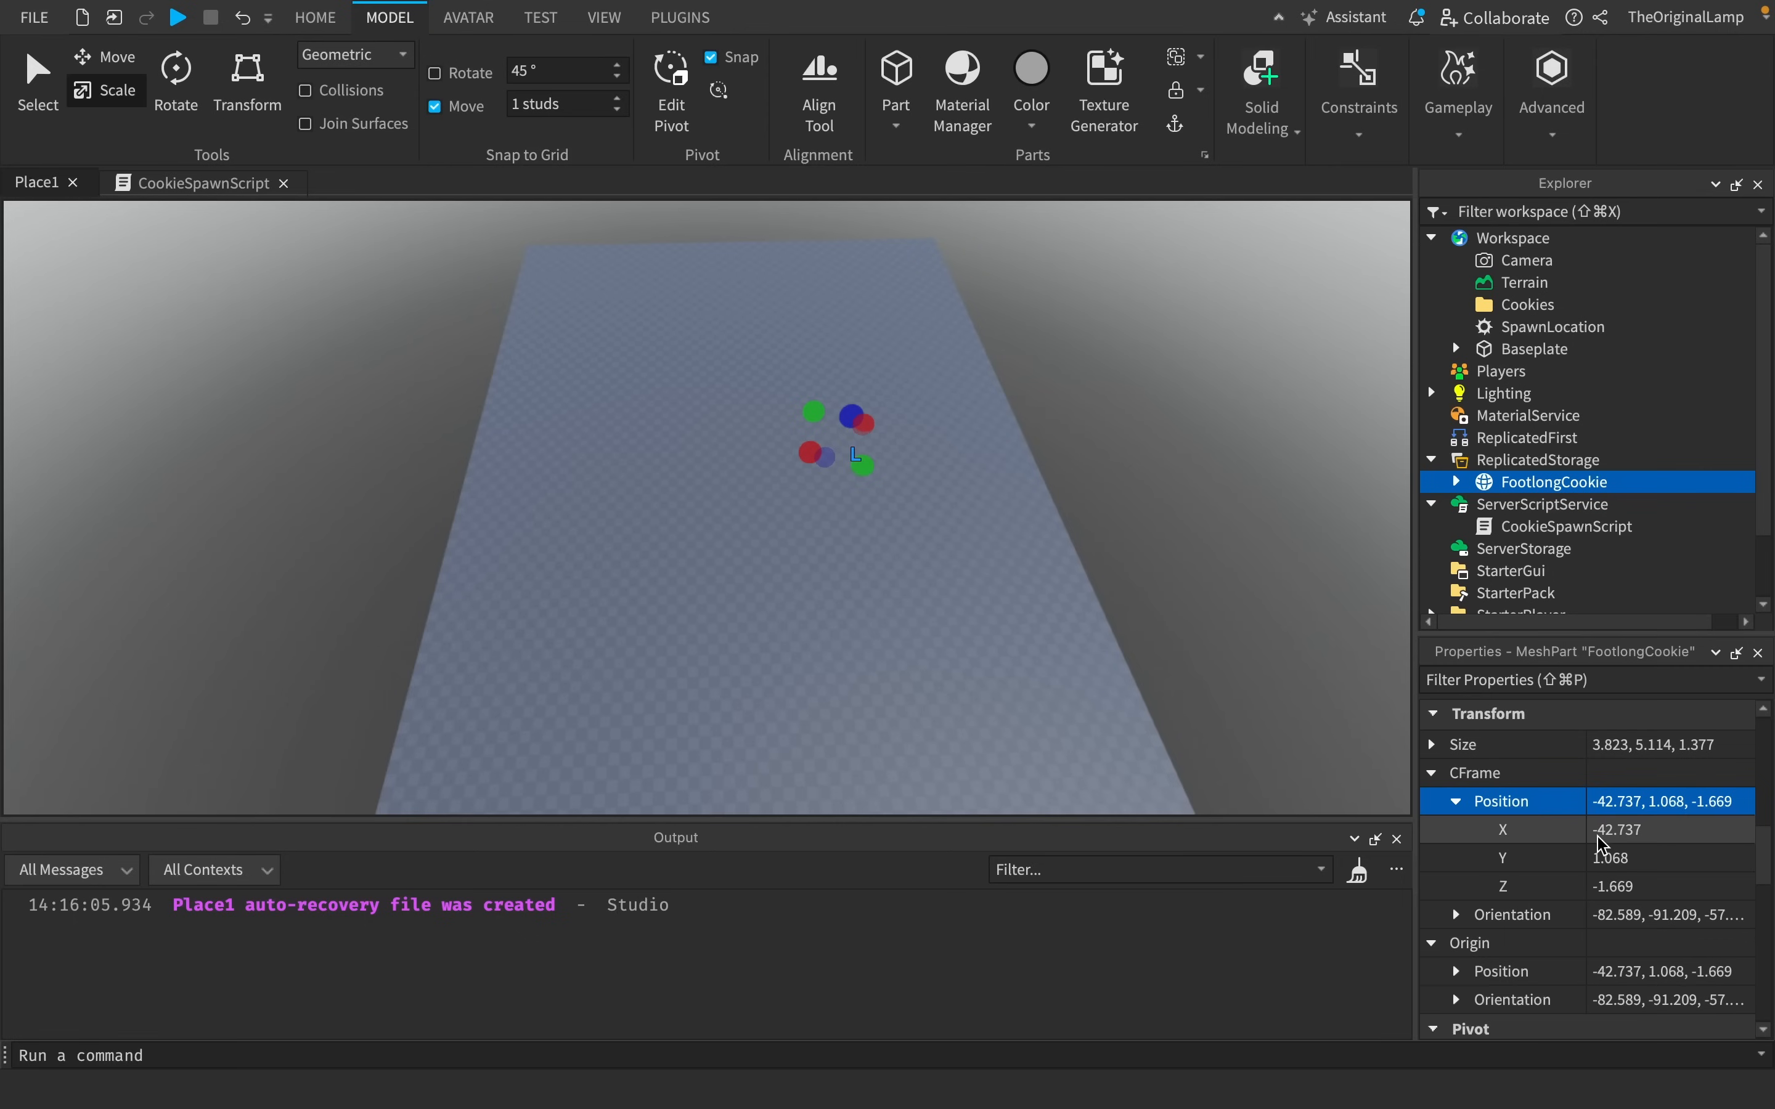
key("f")
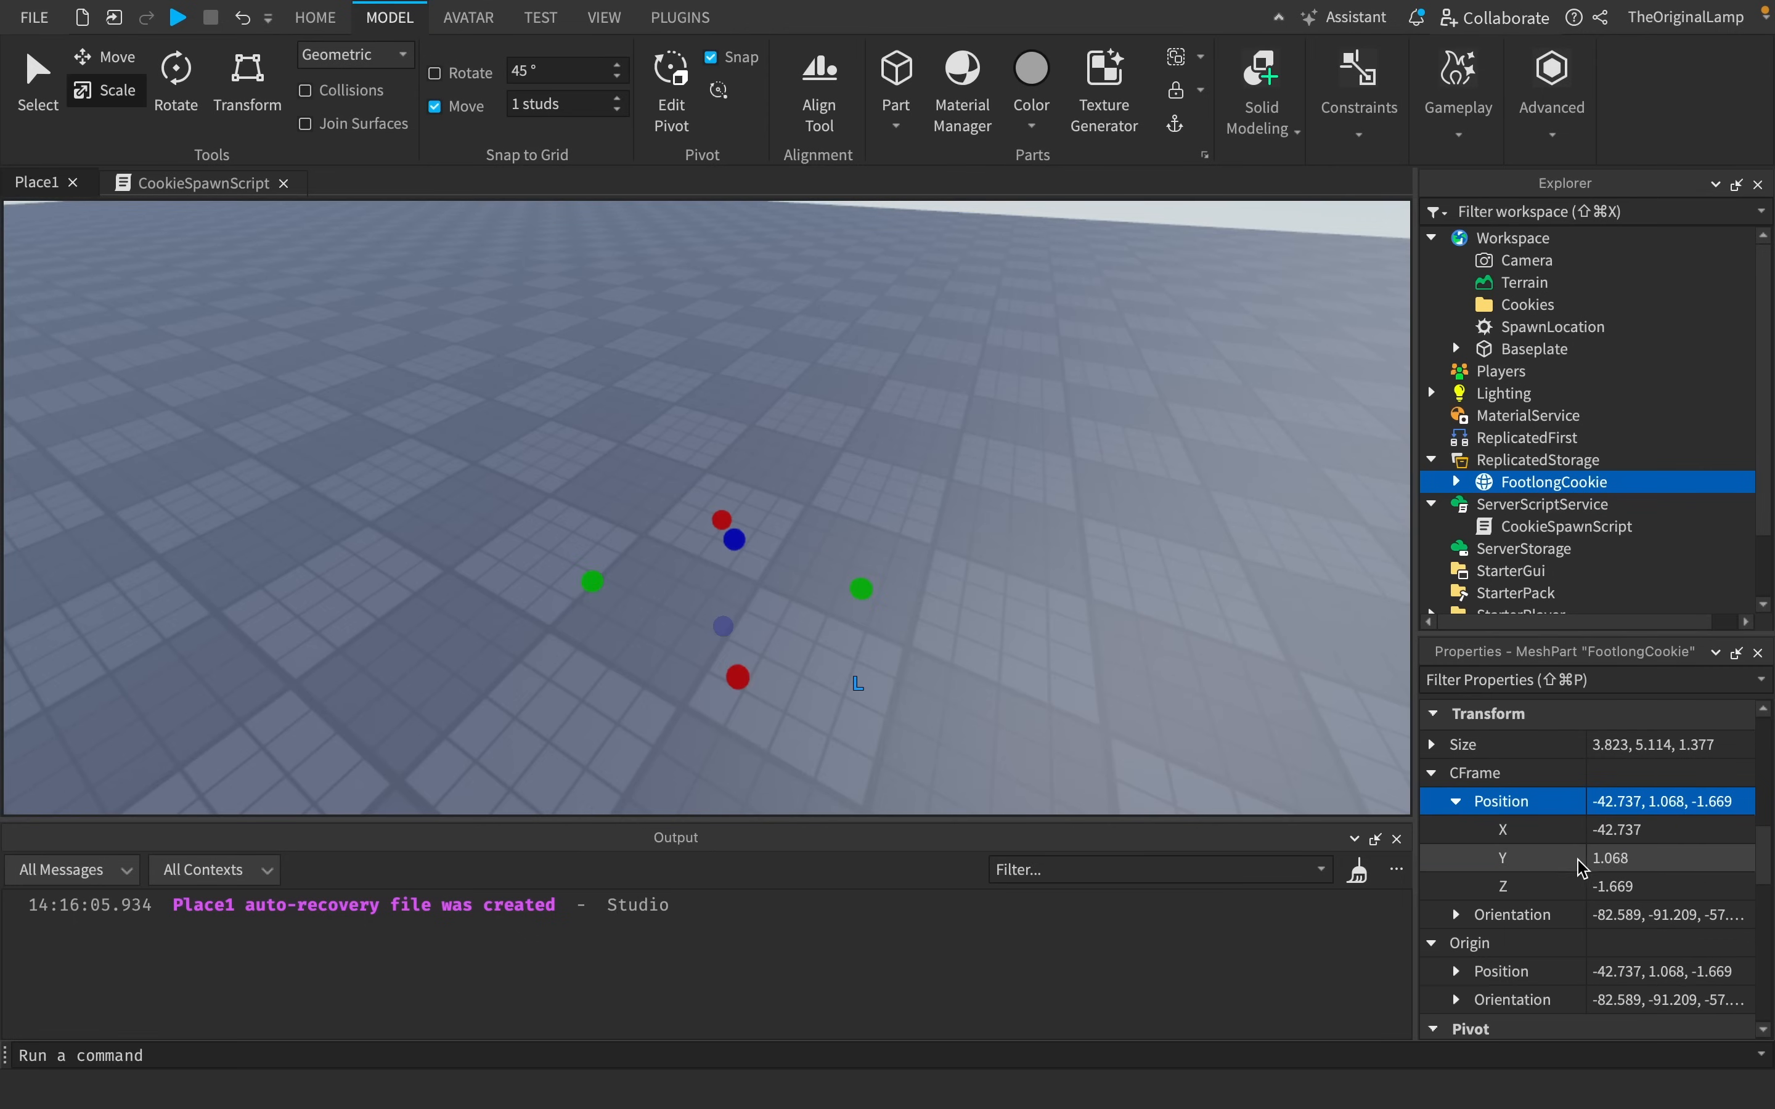
right_click_drag(1003, 313, 1003, 313)
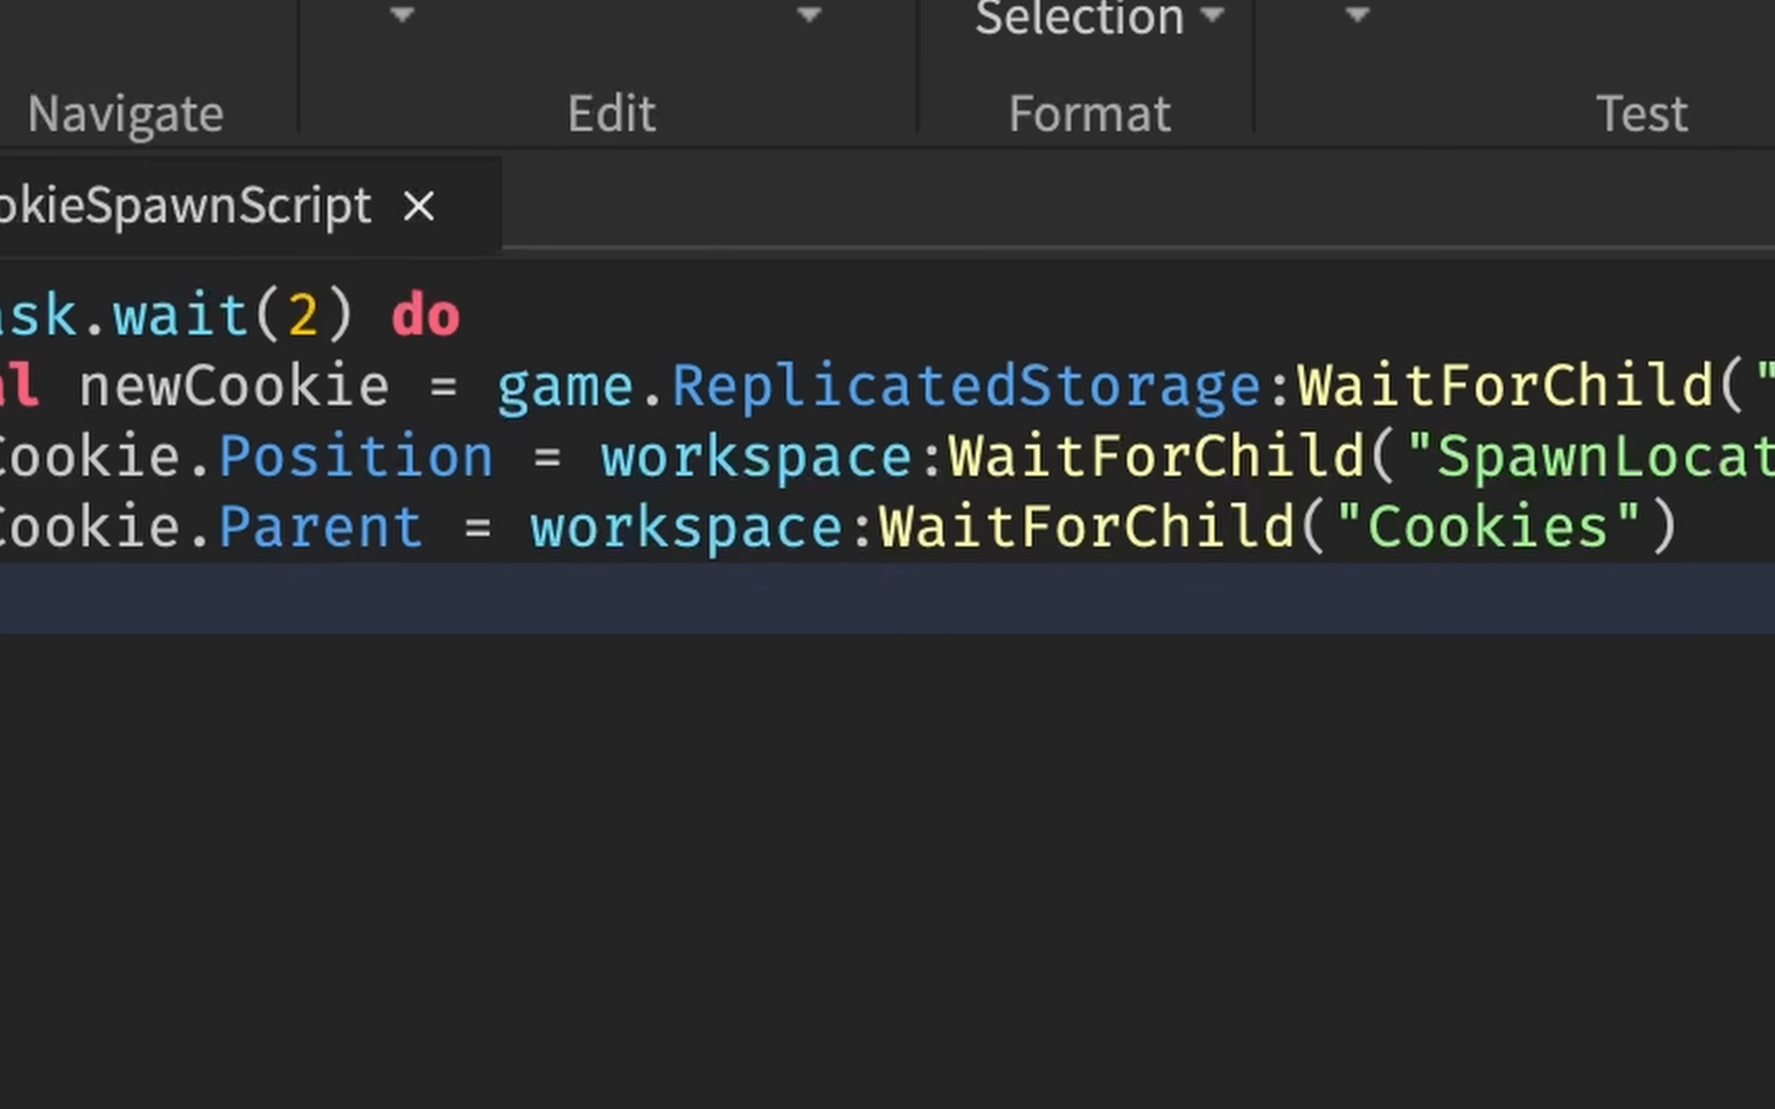
Replace the SpawnLocation expression assigned to newCookie.Position with Vector3.new().
left_click_drag(1767, 456, 587, 477)
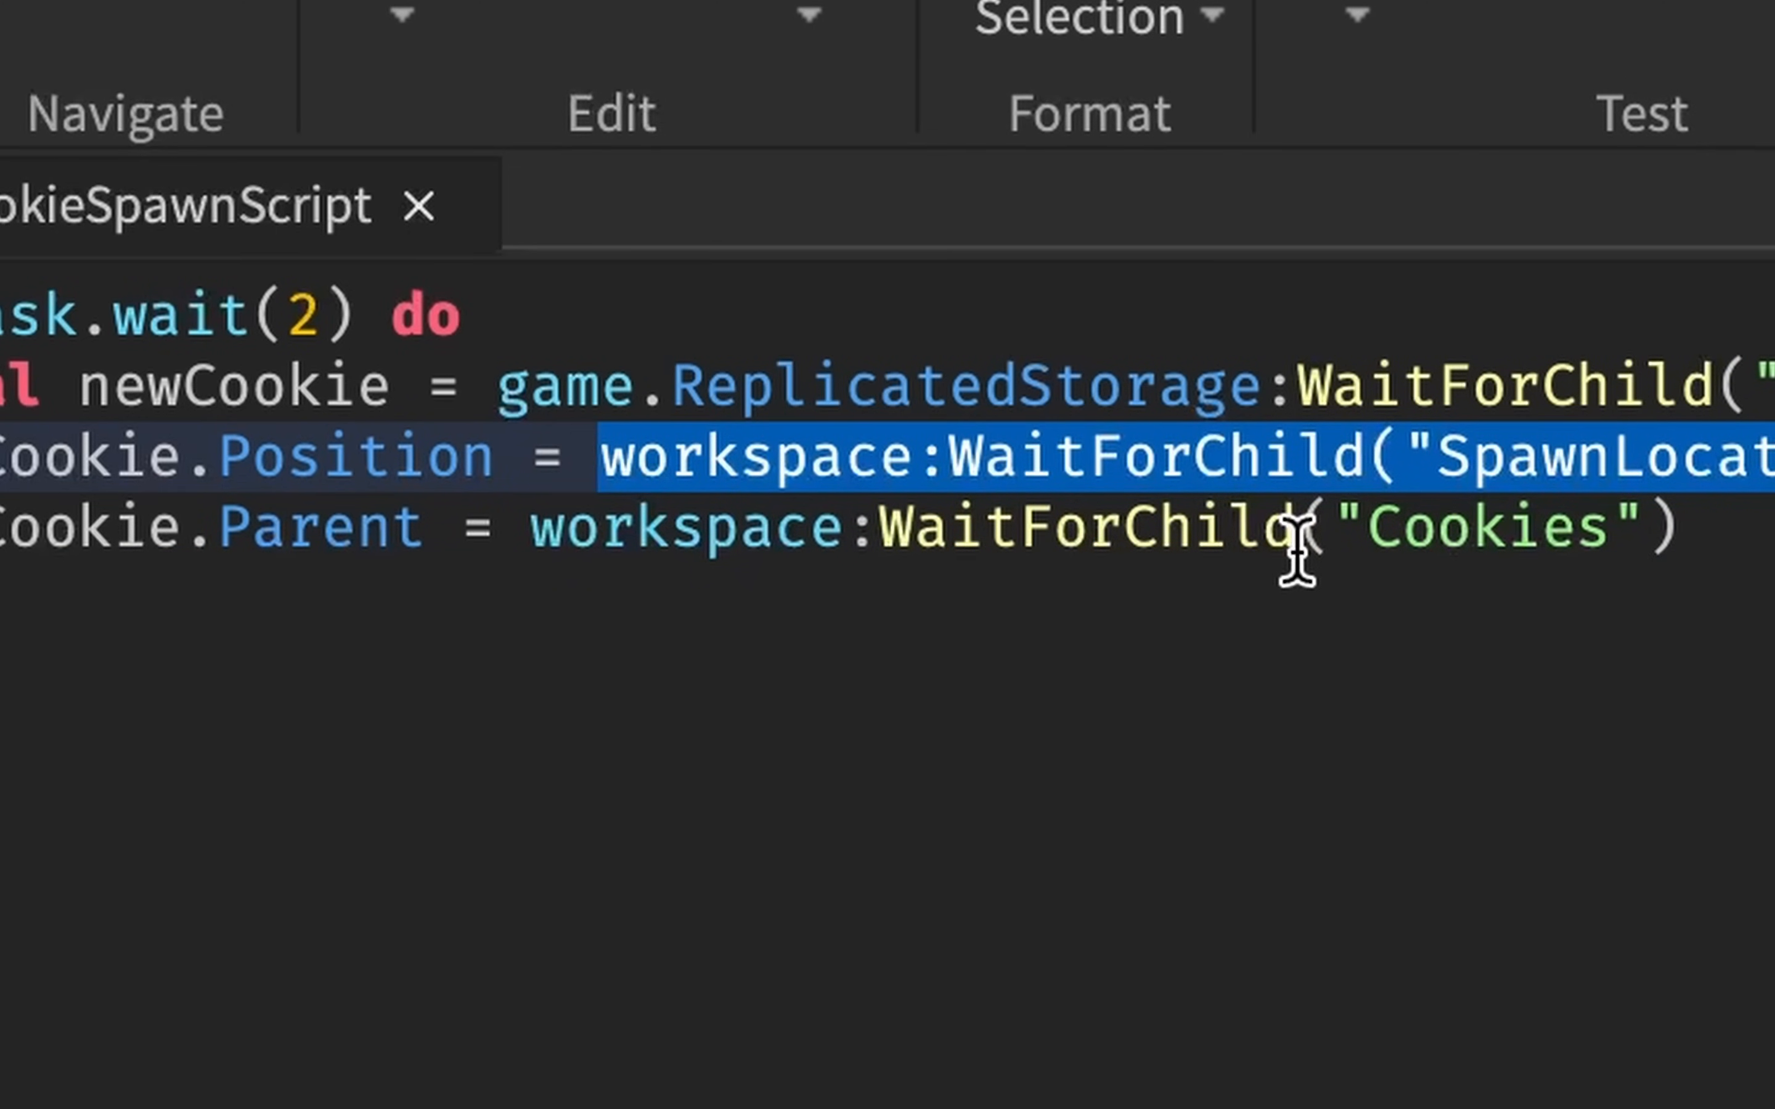
type("ve")
key("Tab")
type(".ne")
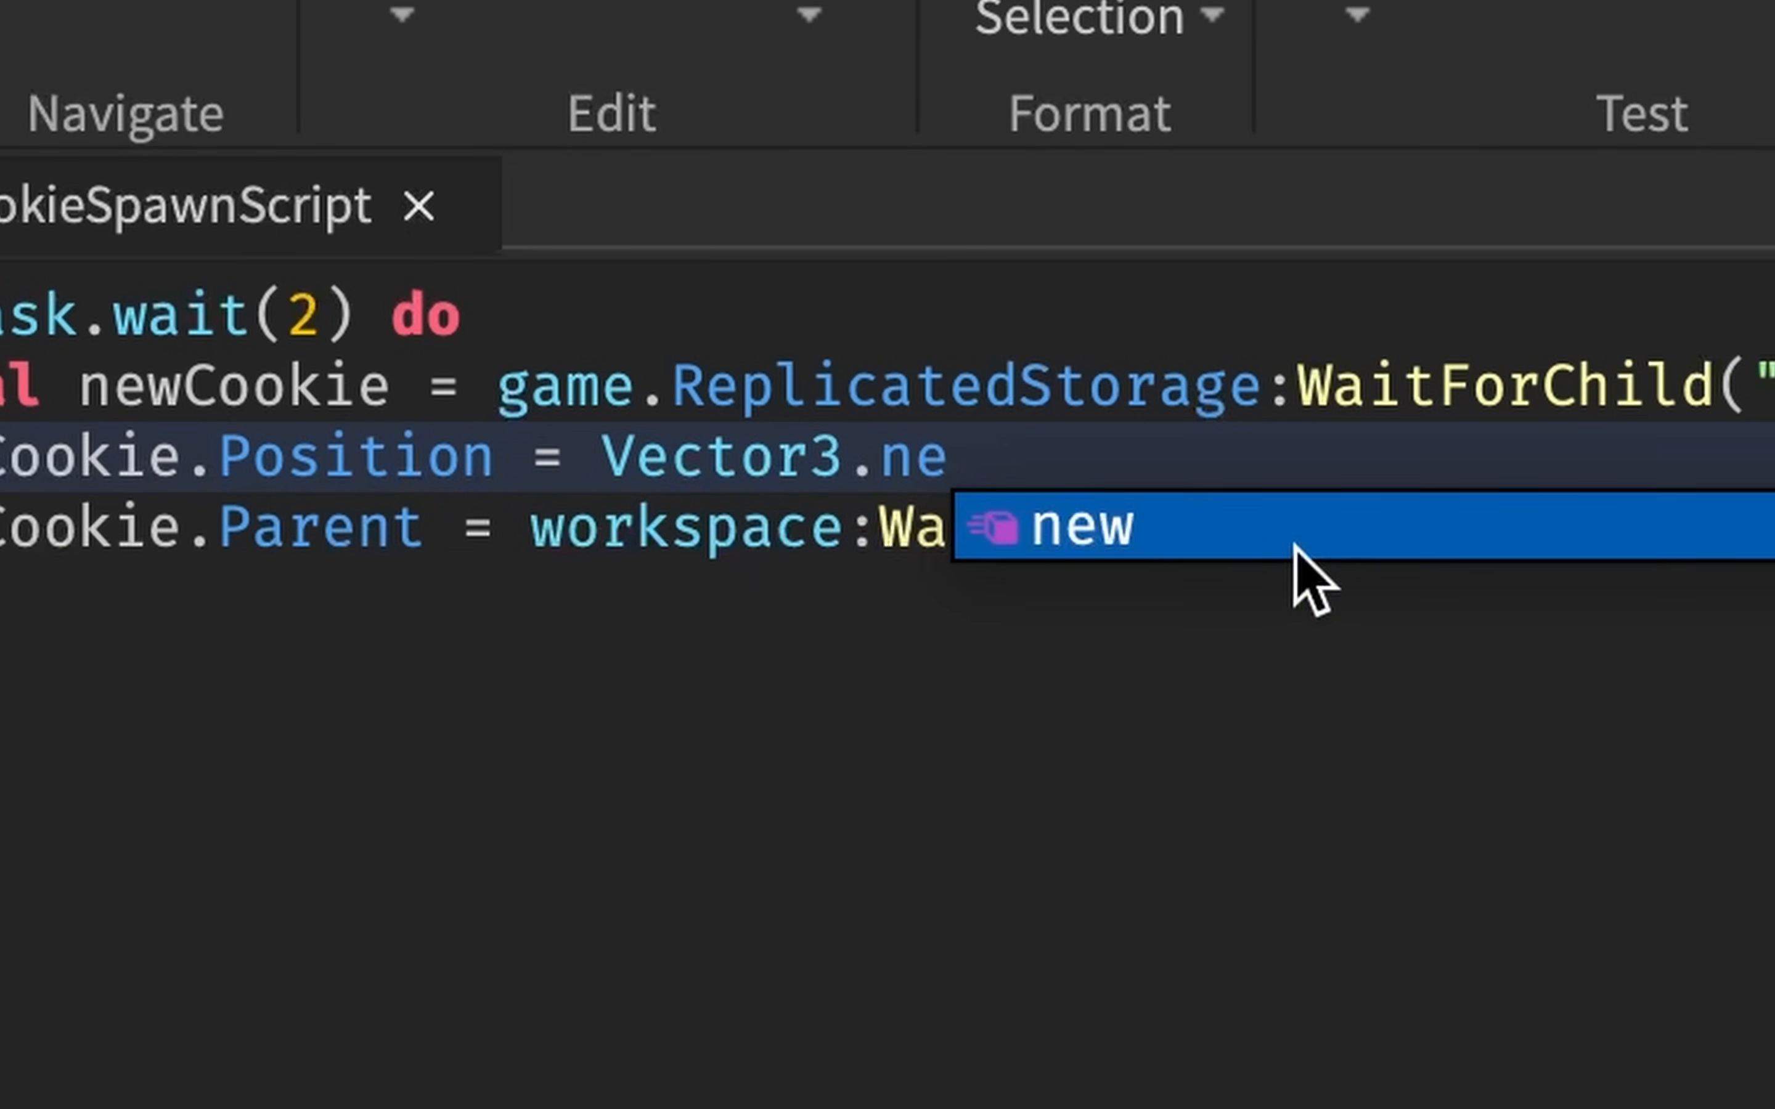
key("Tab")
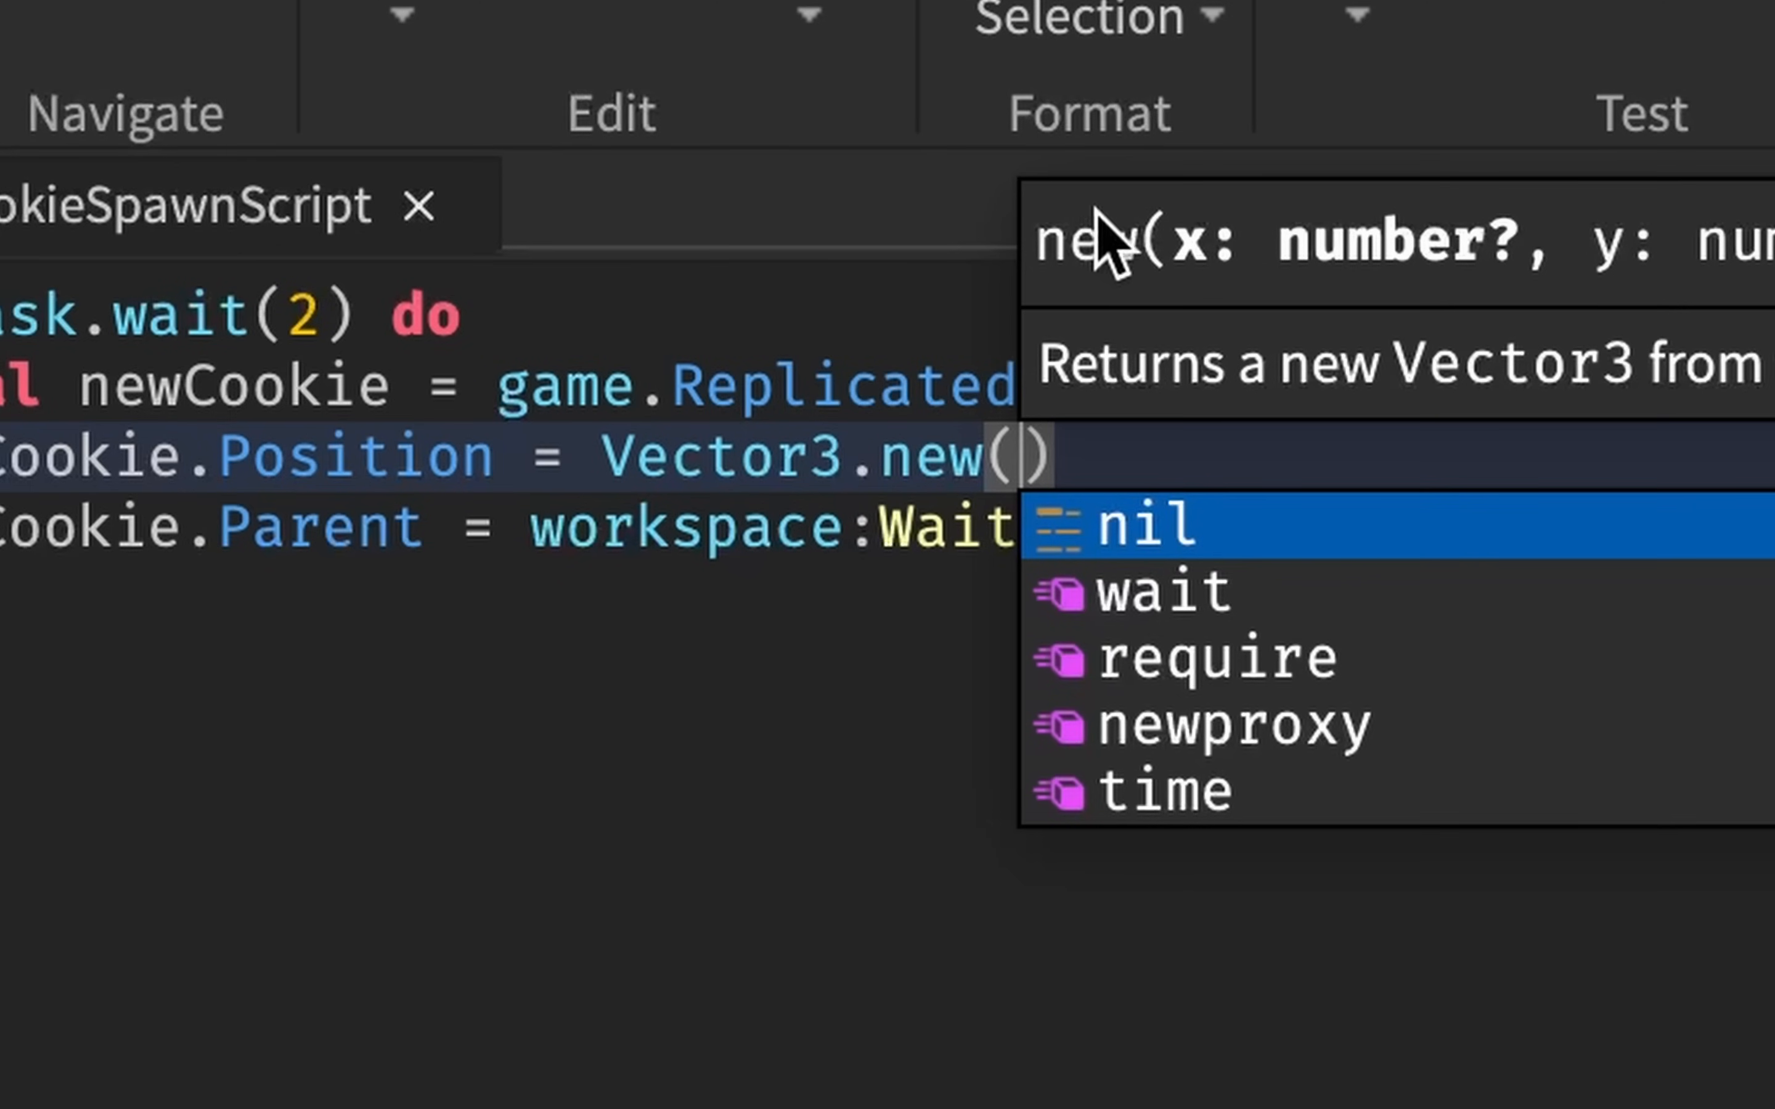
double_click(622, 459)
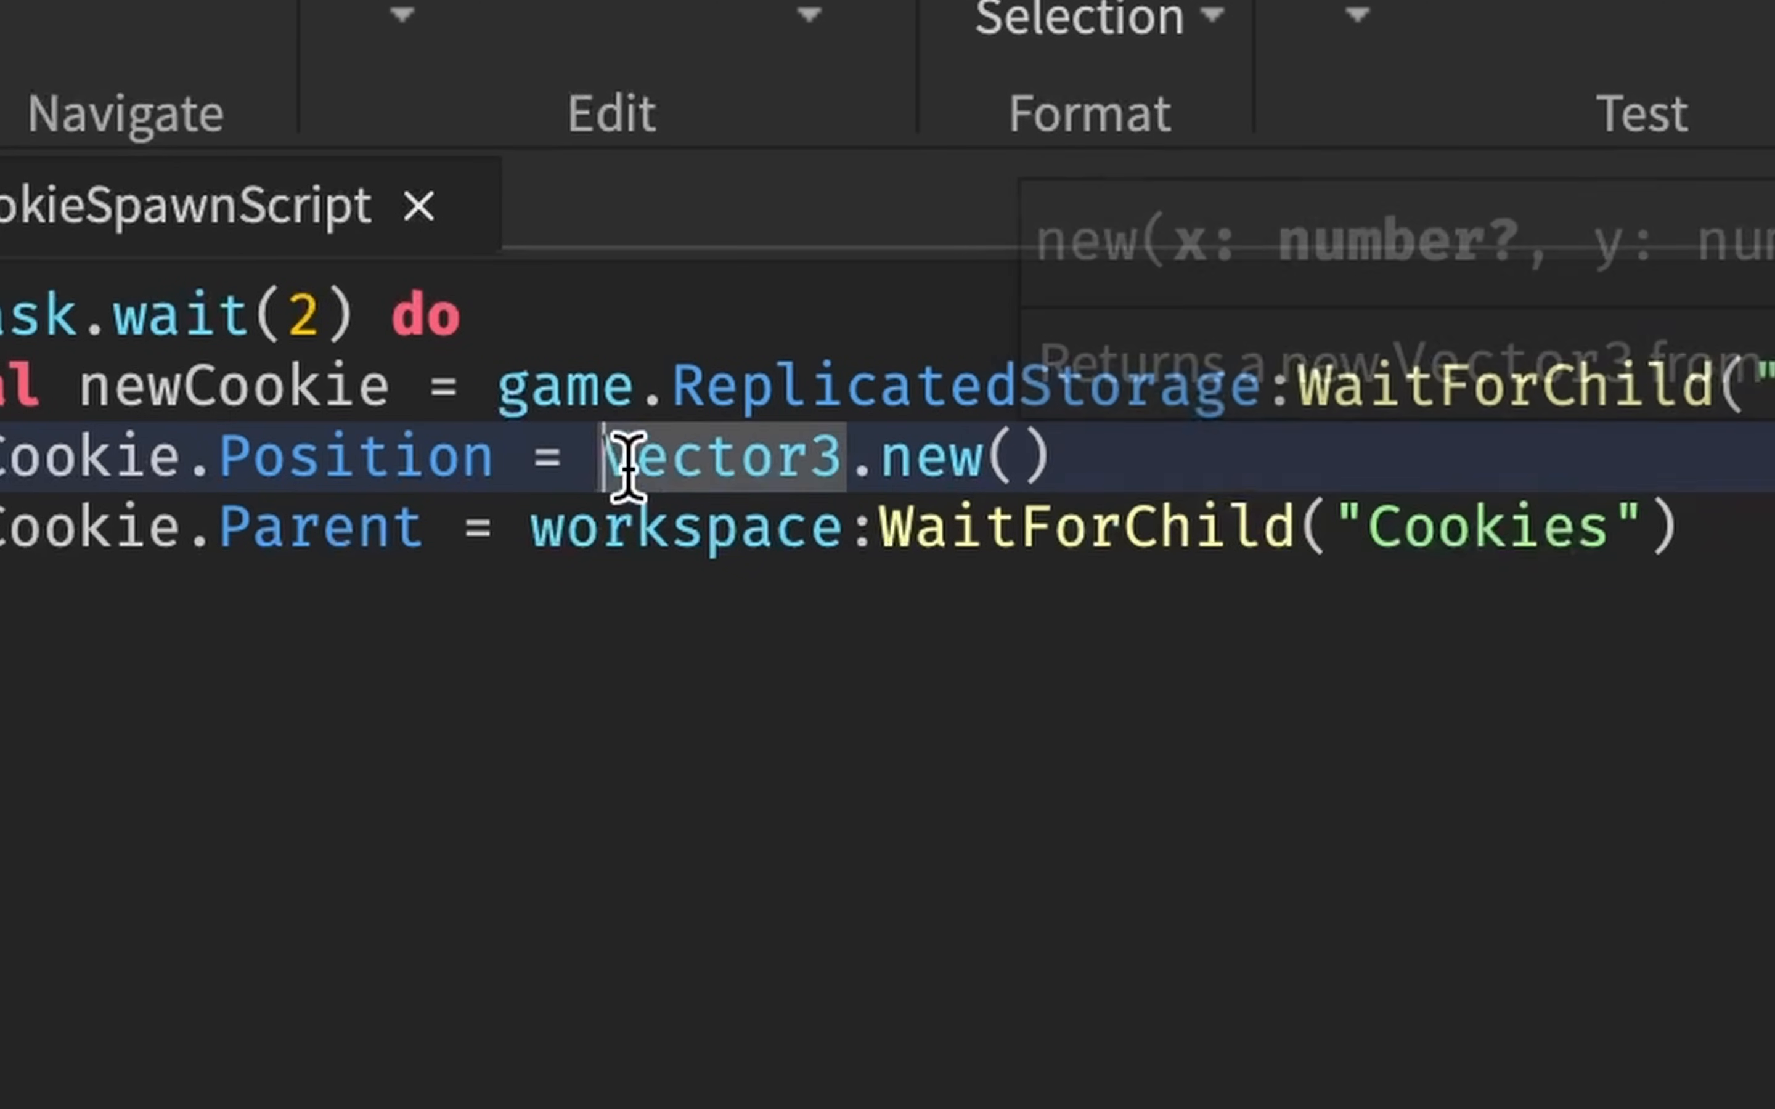